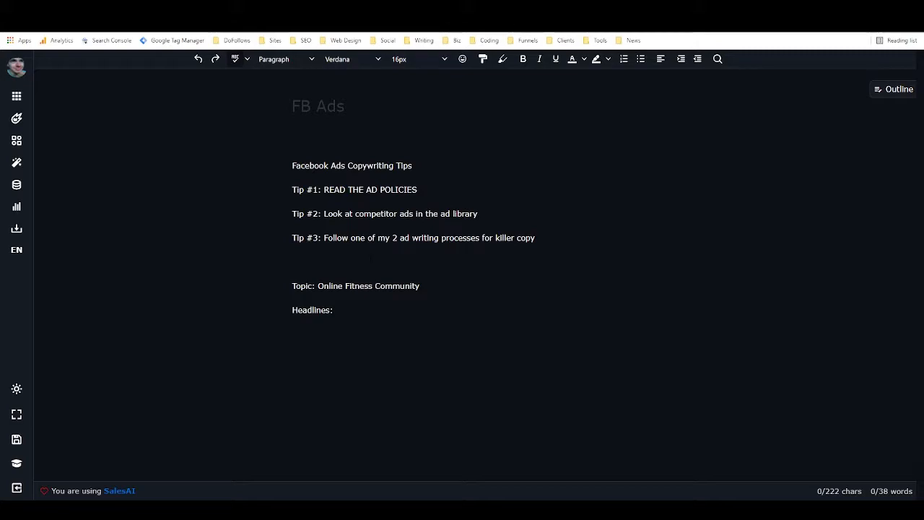
pyautogui.moveTo(291, 165); pyautogui.dragTo(536, 238)
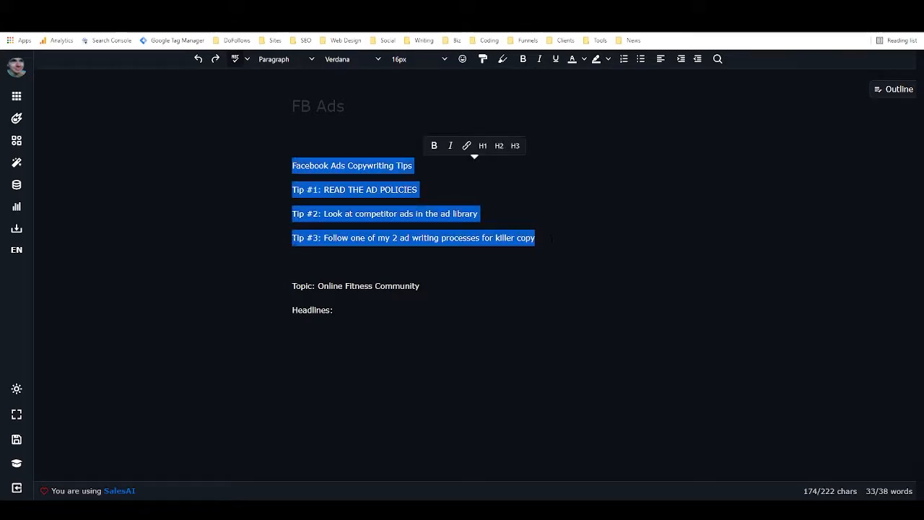
pyautogui.click(292, 262)
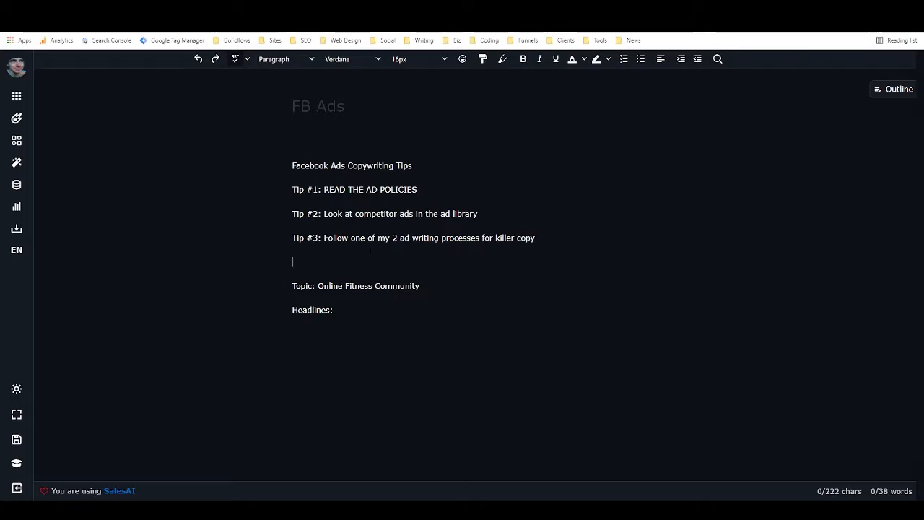
pyautogui.moveTo(324, 189); pyautogui.dragTo(417, 189)
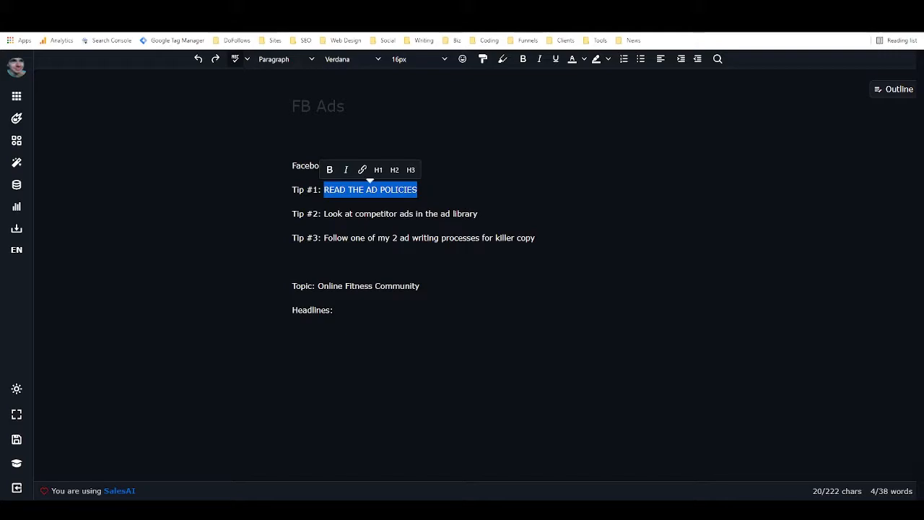
pyautogui.click(293, 261)
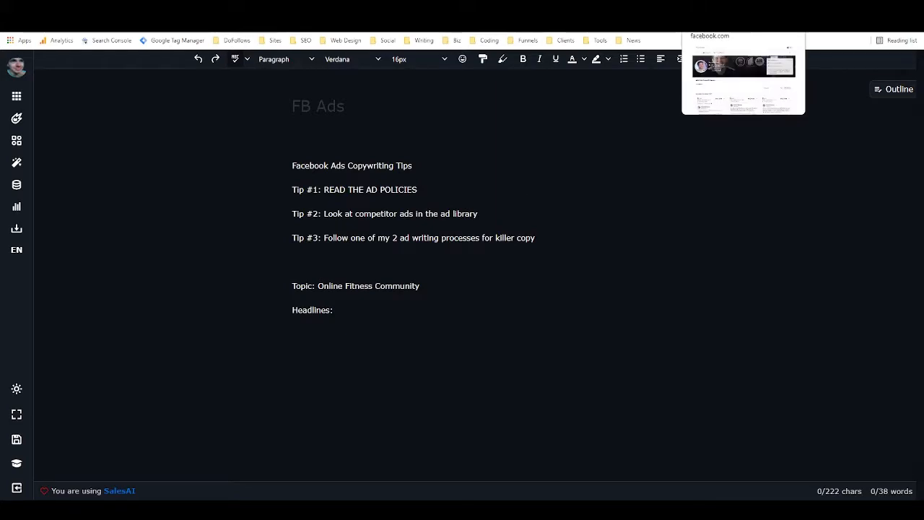
# - Switch to the Facebook Ad Library page and look through Russell Brunson's ads launched in September 2021
pyautogui.click(721, 15)
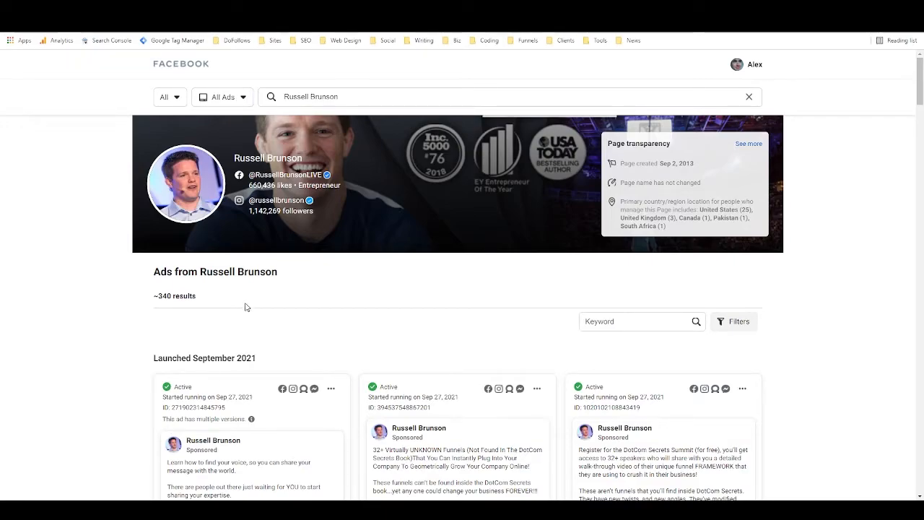
pyautogui.scroll(-2, 246, 308)
pyautogui.scroll(-5, 458, 319)
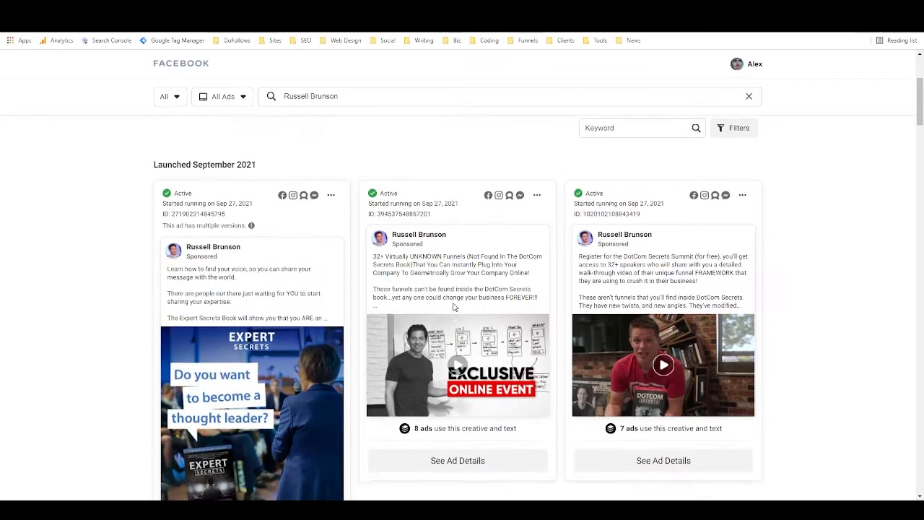
pyautogui.scroll(2, 447, 306)
pyautogui.scroll(-5, 209, 286)
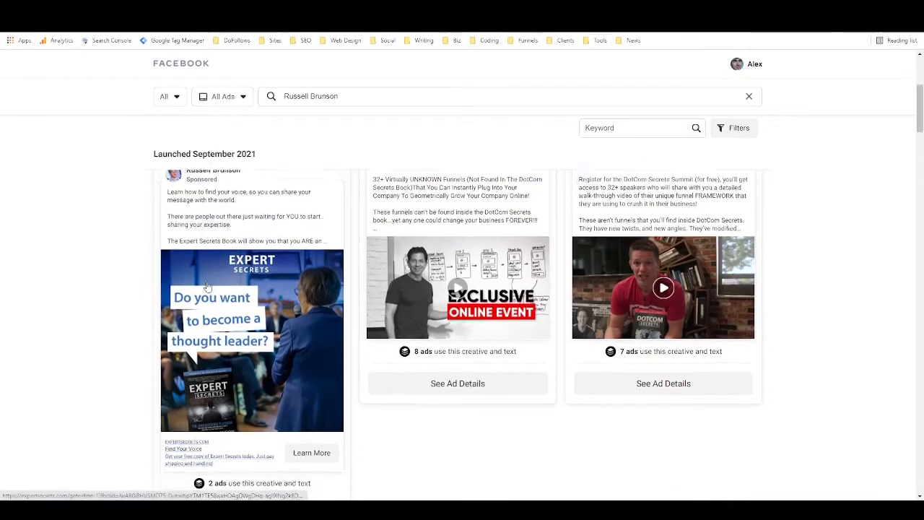
pyautogui.scroll(-2, 152, 290)
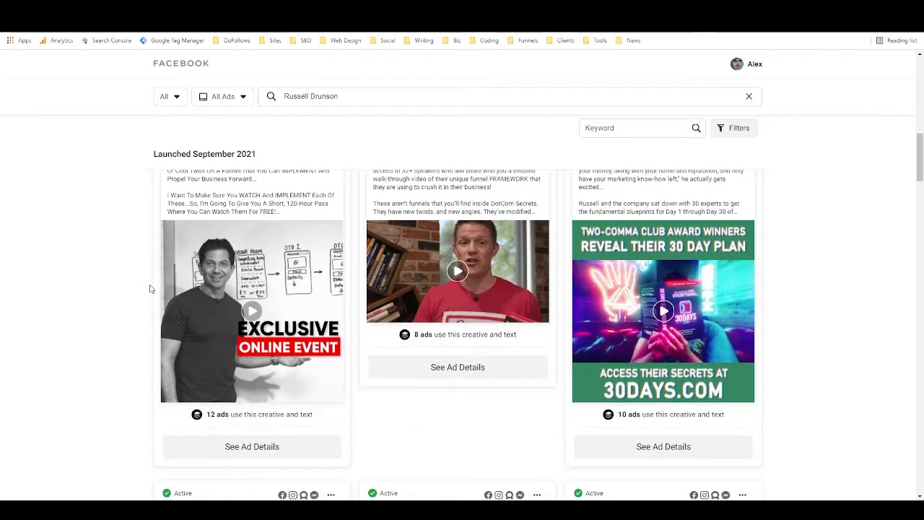
pyautogui.scroll(10, 124, 304)
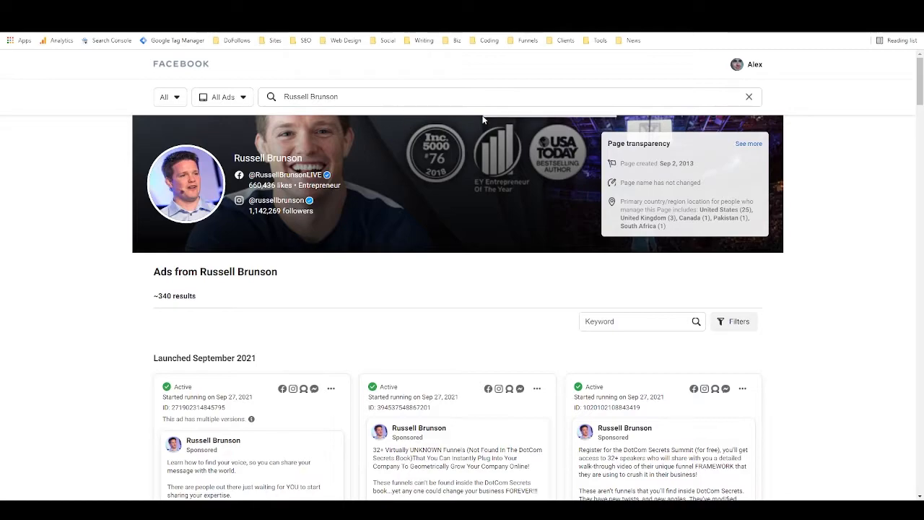
# - Return to the FB Ads document and delete the copywriting tips heading, its three tips and the empty line above the topic
pyautogui.click(144, 9)
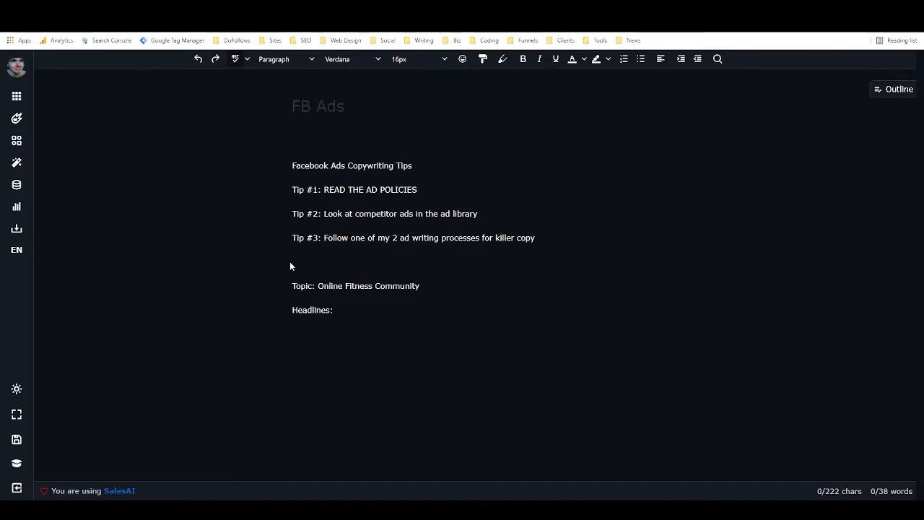
pyautogui.moveTo(288, 261); pyautogui.dragTo(276, 164)
pyautogui.press('BackSpace')
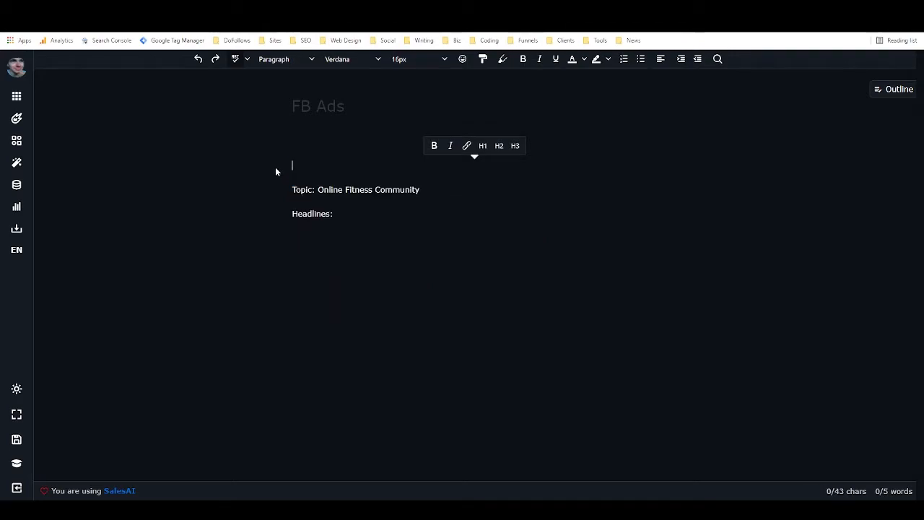
pyautogui.press('Delete')
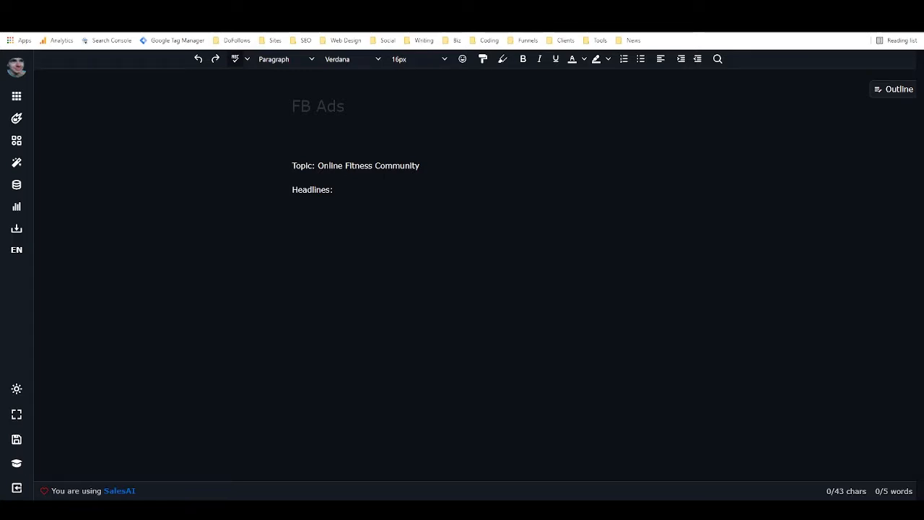
pyautogui.moveTo(318, 166); pyautogui.dragTo(419, 166)
pyautogui.click(333, 189)
pyautogui.moveTo(317, 165); pyautogui.dragTo(419, 165)
pyautogui.click(333, 189)
# - Switch to the PLR content library and examine the fitness search results and the content types they are filtered by
pyautogui.hotkey('ctrl', 'Tab')
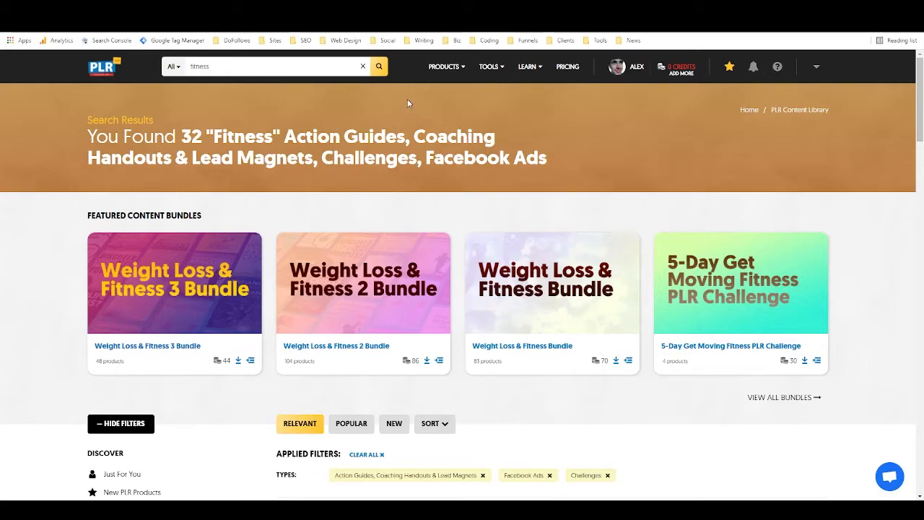
pyautogui.scroll(-3, 407, 99)
pyautogui.scroll(3, 404, 94)
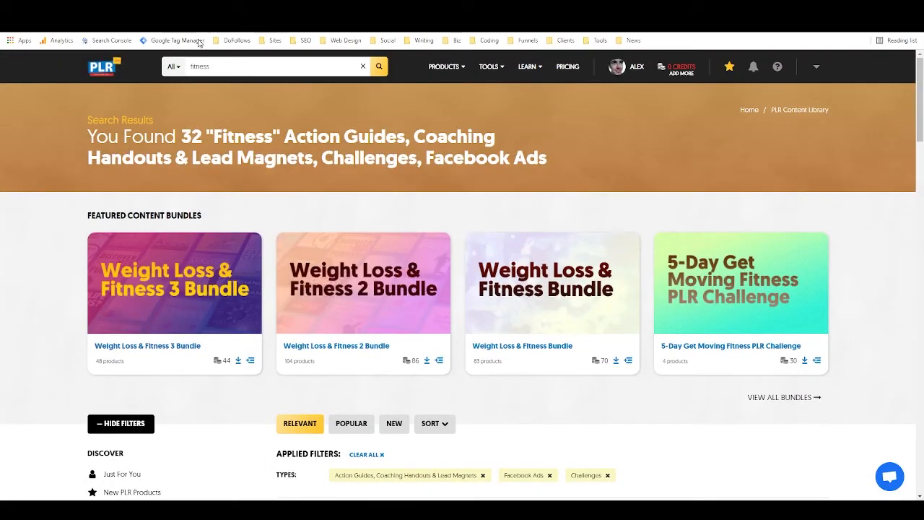
pyautogui.click(230, 67)
pyautogui.click(81, 199)
pyautogui.scroll(-1, 325, 166)
pyautogui.scroll(-4, 325, 166)
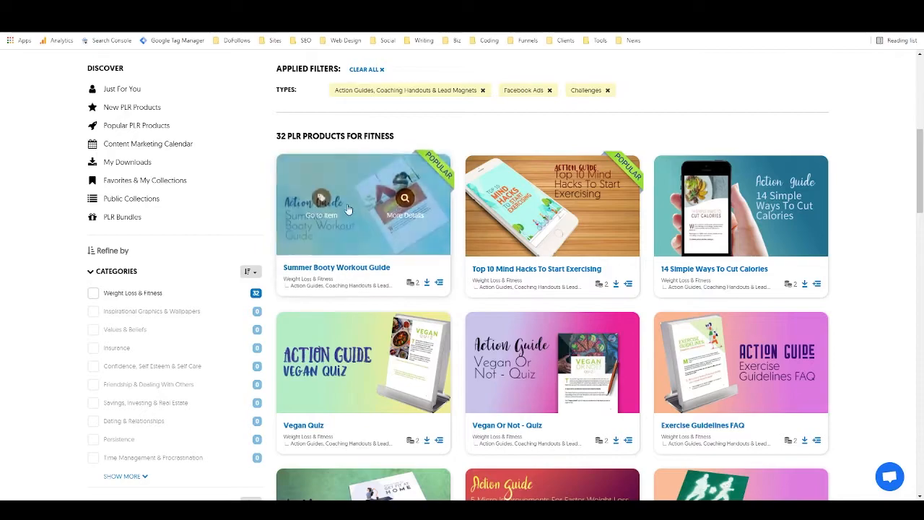
pyautogui.scroll(-1, 363, 202)
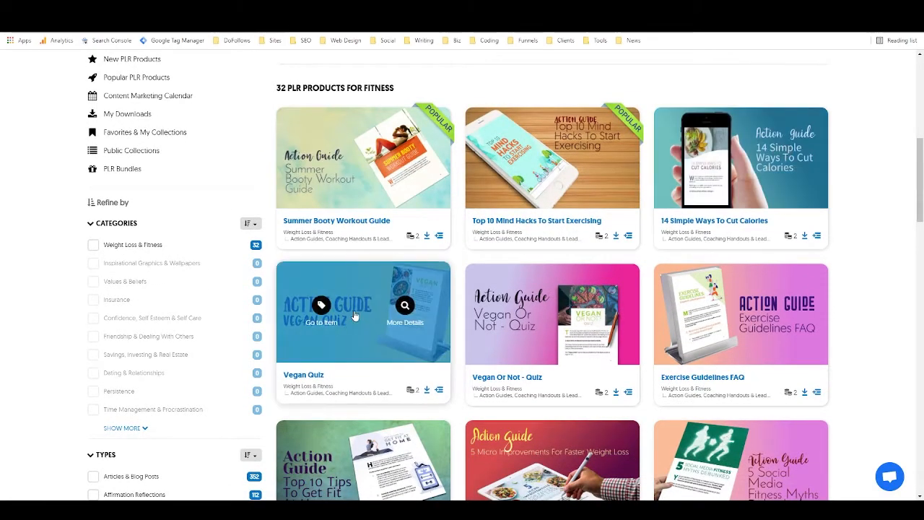
pyautogui.moveTo(565, 320)
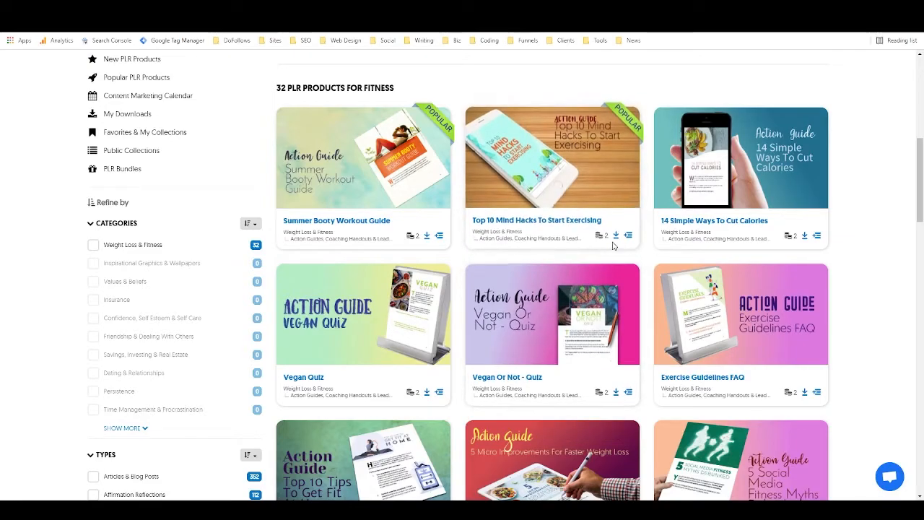
pyautogui.moveTo(604, 239)
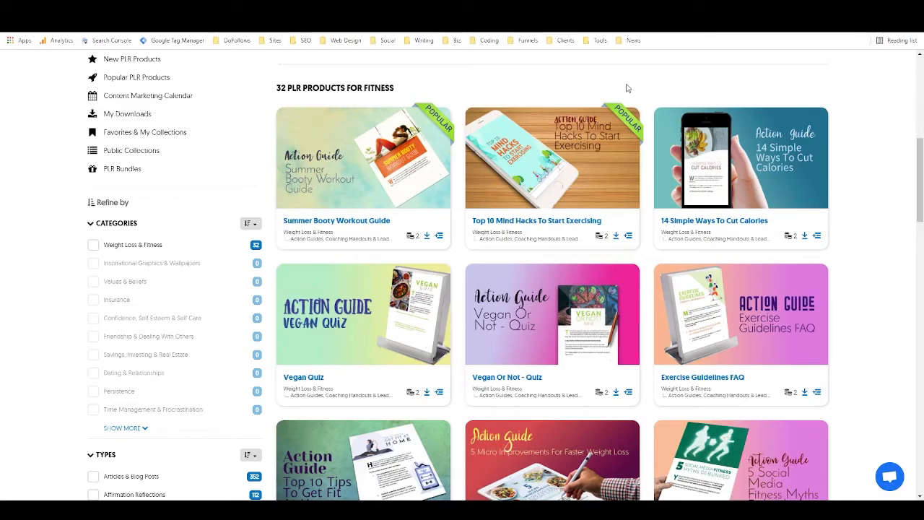
pyautogui.moveTo(486, 166)
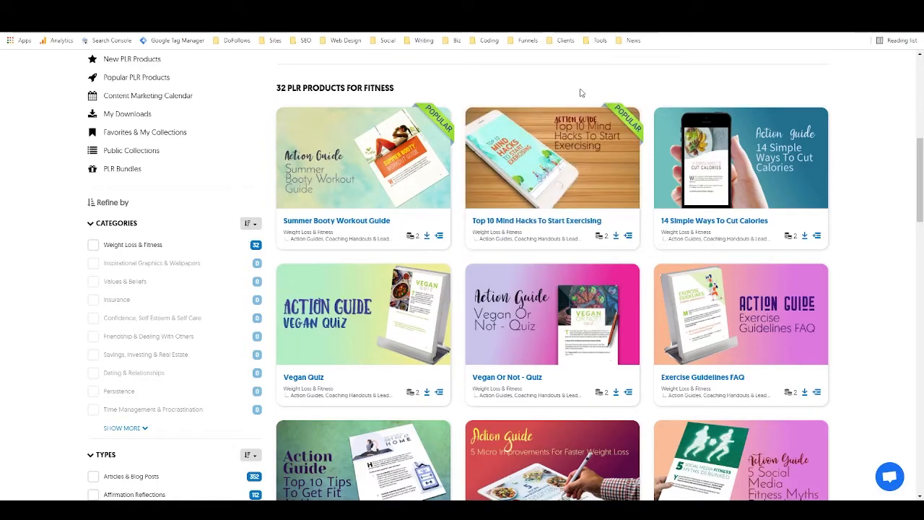
pyautogui.scroll(10, 469, 92)
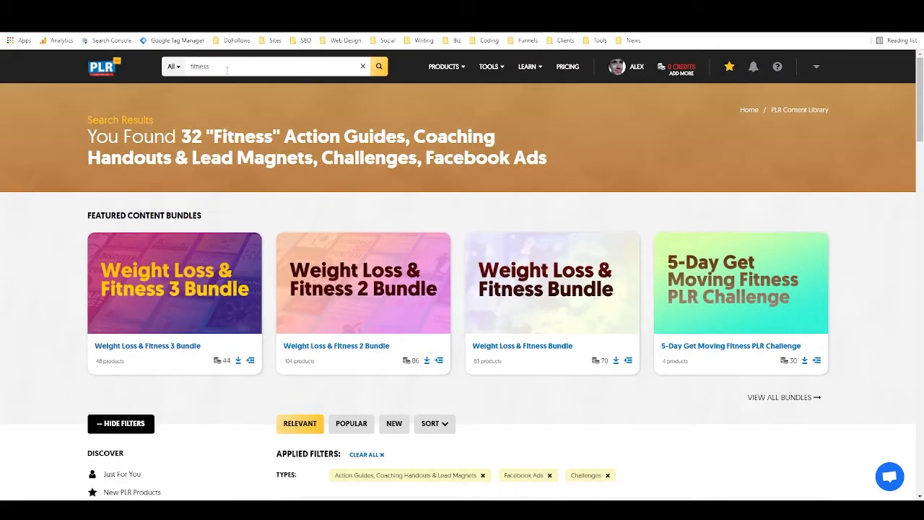
pyautogui.scroll(-5, 405, 137)
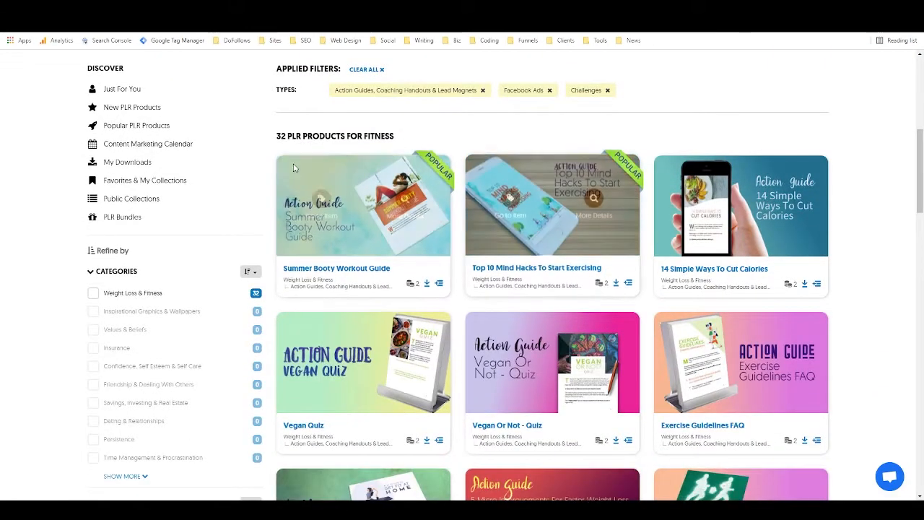
pyautogui.scroll(-4, 232, 224)
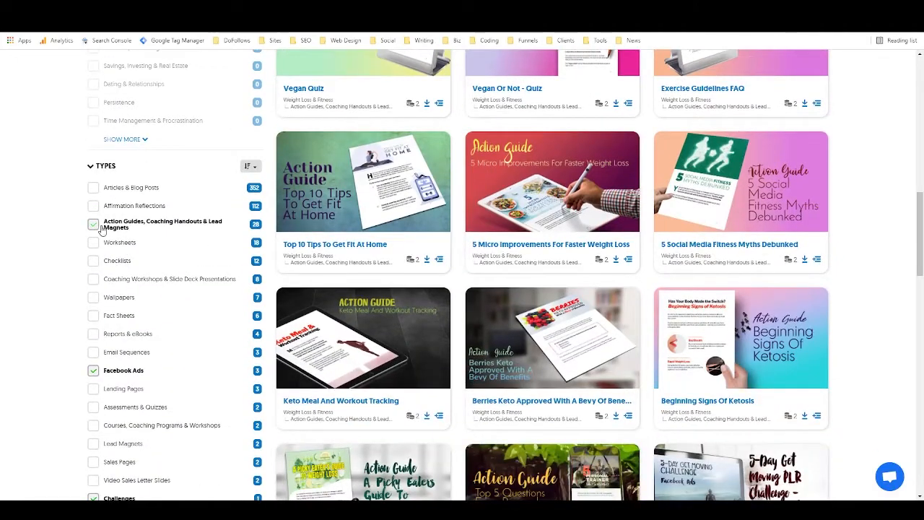
pyautogui.scroll(-2, 149, 351)
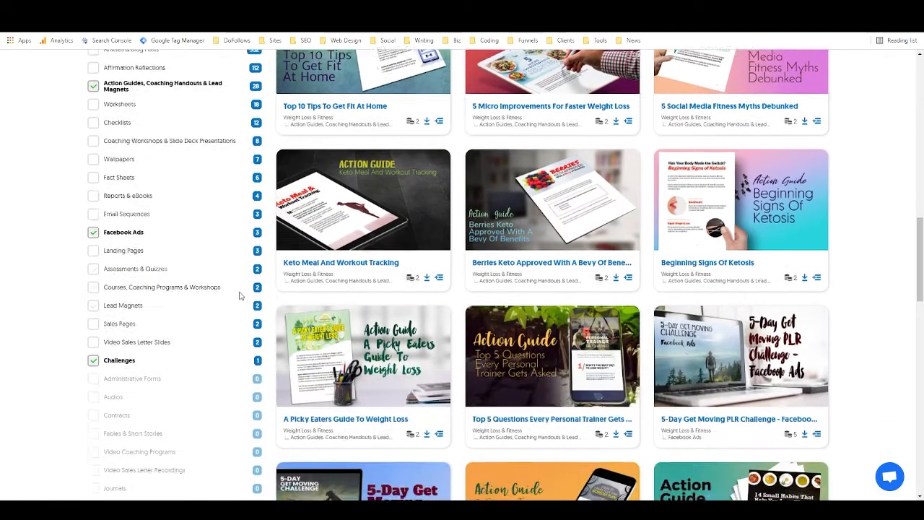
pyautogui.scroll(6, 278, 308)
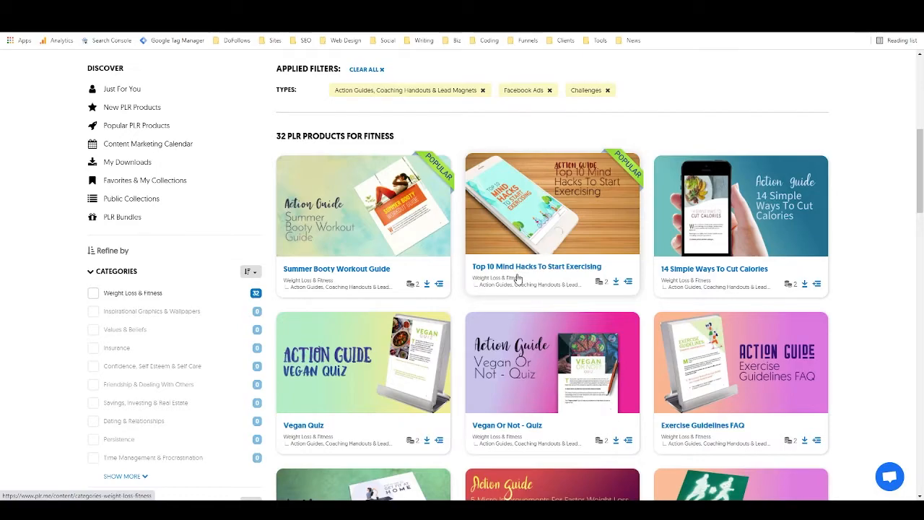
# - Open the "Top 10 Mind Hacks To Start Exercising" action guide and copy its title
pyautogui.moveTo(530, 227)
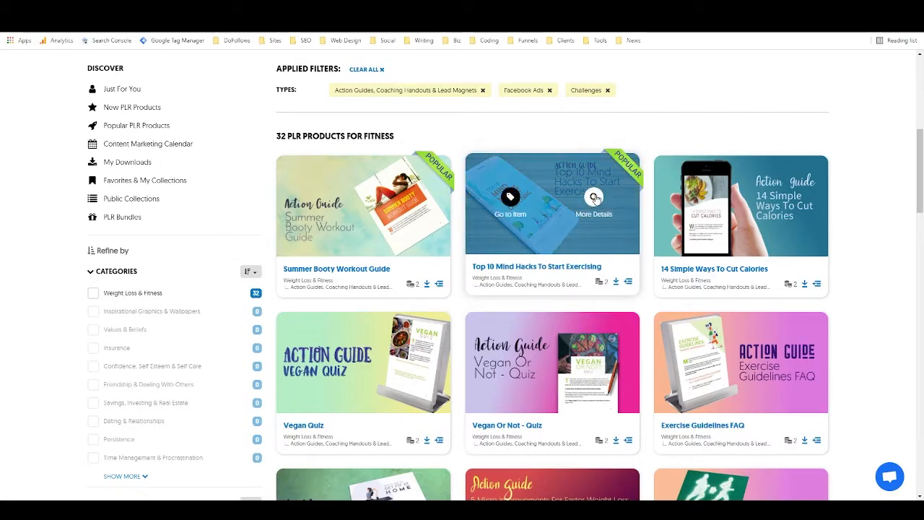
pyautogui.click(515, 197)
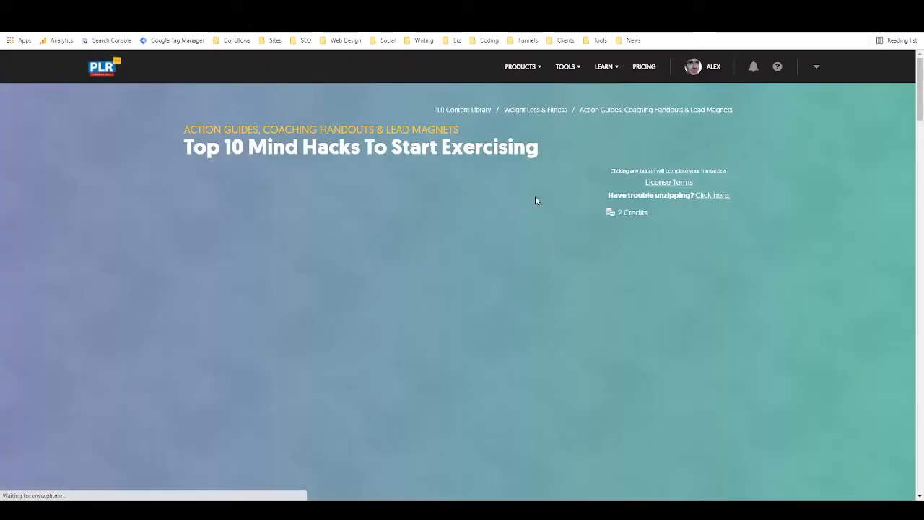
pyautogui.moveTo(185, 147); pyautogui.dragTo(540, 148)
pyautogui.hotkey('ctrl', 'c')
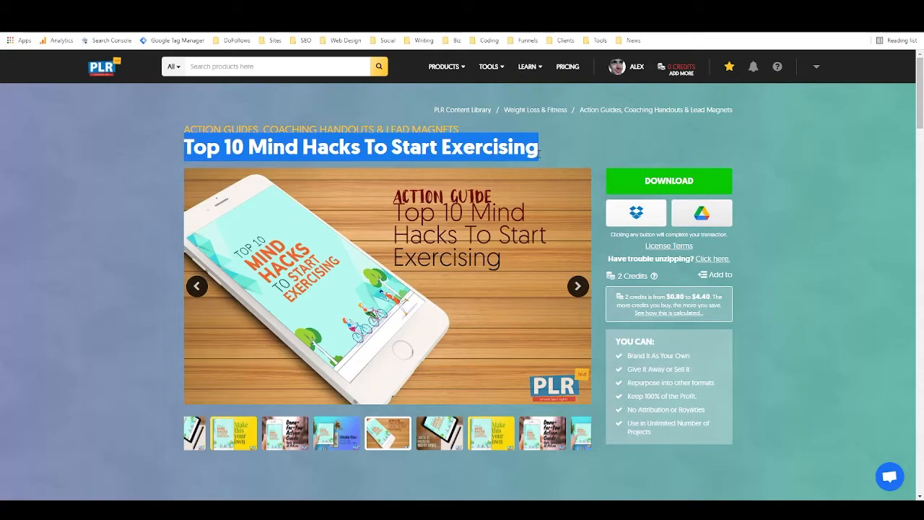
pyautogui.click(541, 149)
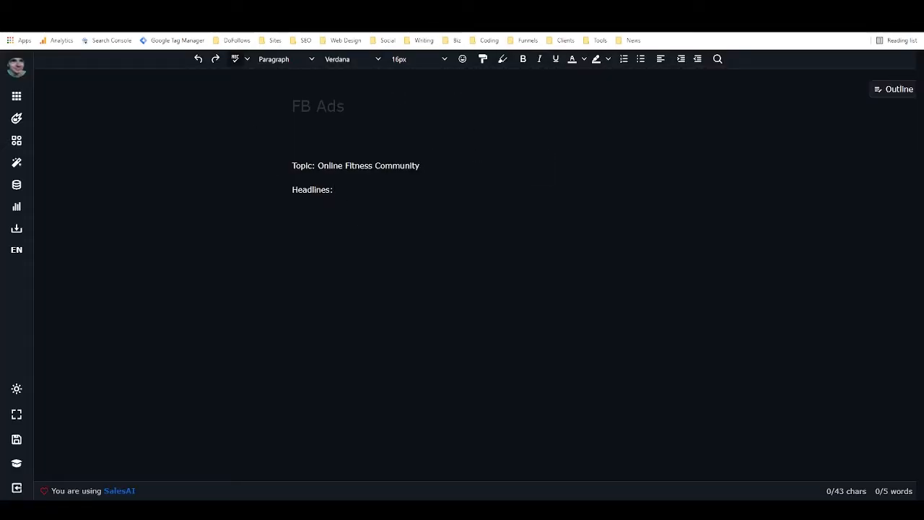
# - In the FB Ads document, add a "Lead Magnet:" line below the topic and paste the copied guide title under it
pyautogui.click(420, 165)
pyautogui.press('Return')
pyautogui.write('Lead Magnet:')
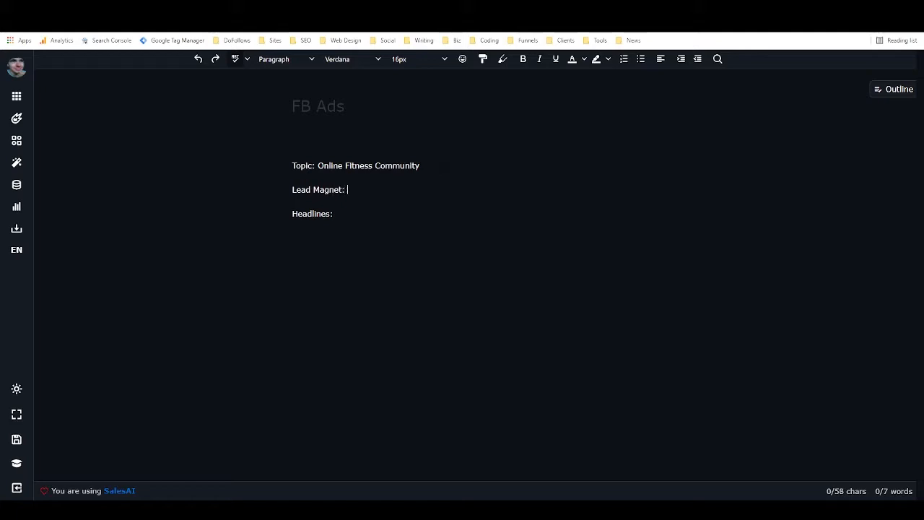
pyautogui.press('Return')
pyautogui.hotkey('ctrl', 'v')
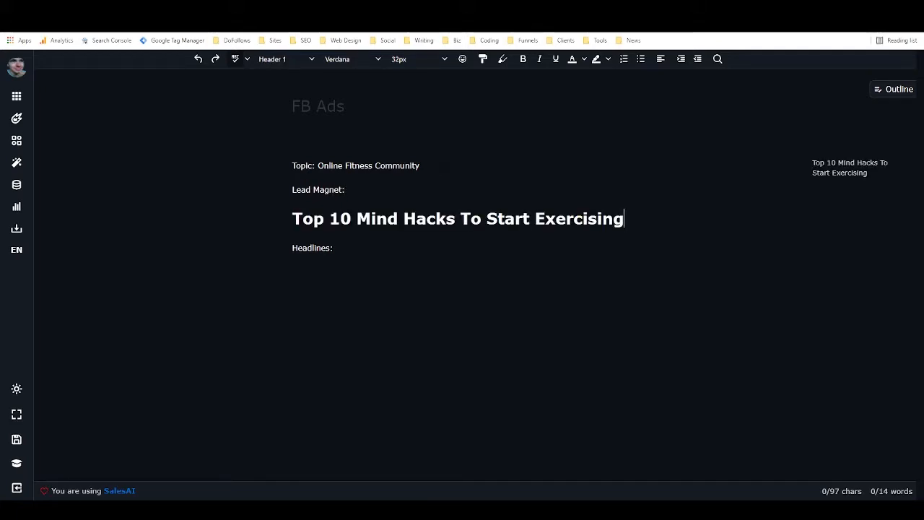
# - Format the pasted title as Paragraph text and join it onto the "Lead Magnet:" line
pyautogui.moveTo(624, 218); pyautogui.dragTo(291, 219)
pyautogui.click(288, 59)
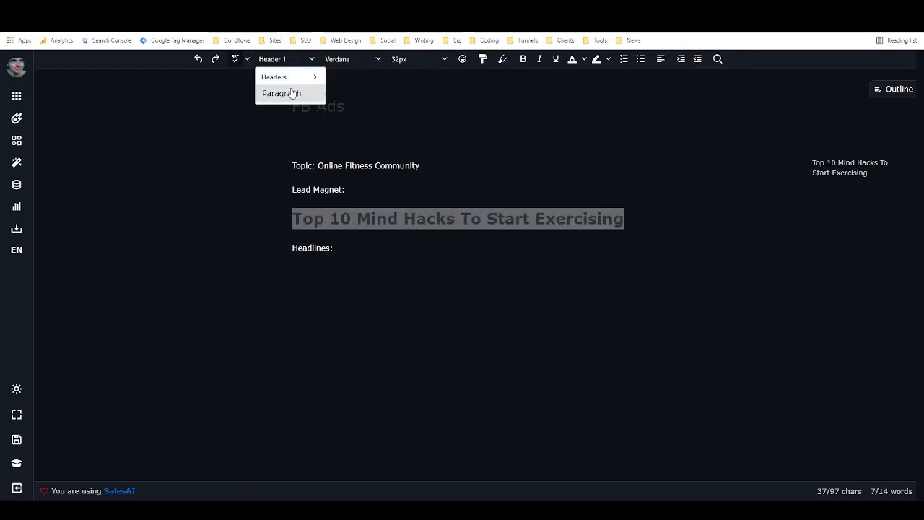
pyautogui.click(291, 93)
pyautogui.click(292, 213)
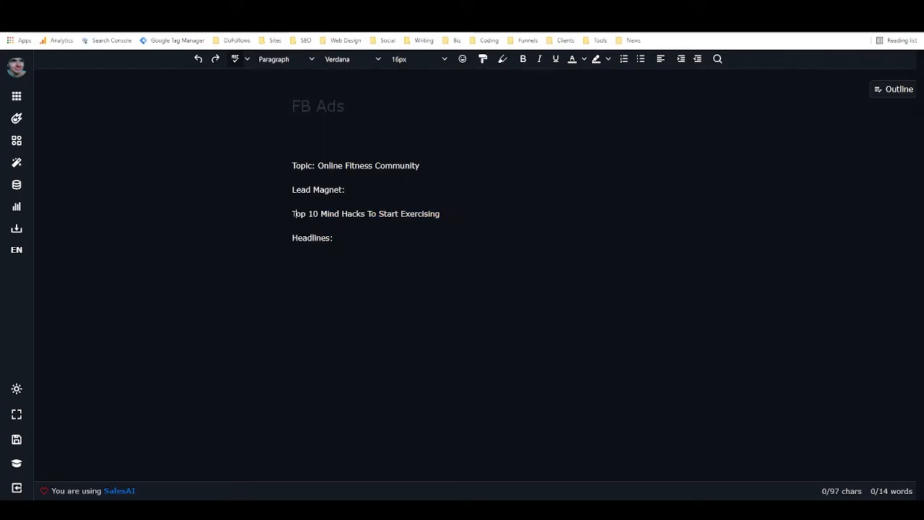
pyautogui.press('BackSpace')
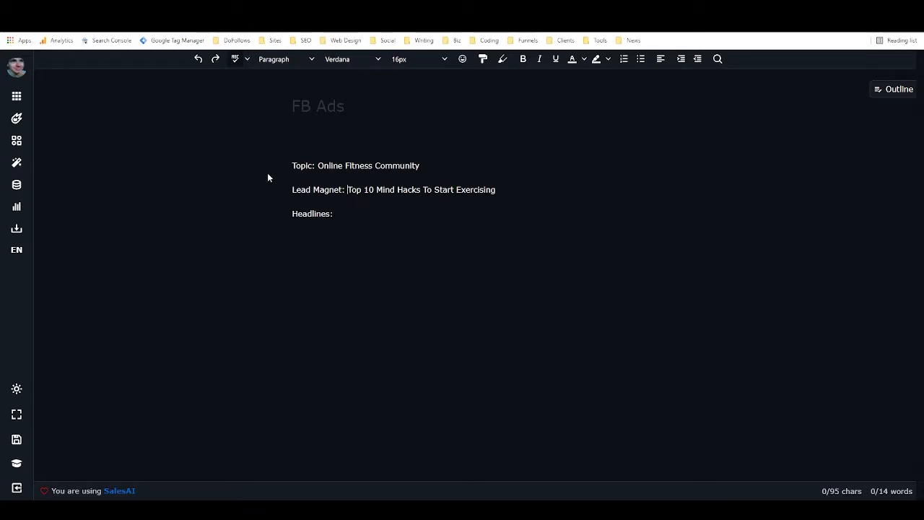
# - Open the Subject Line framework from the Emails category of the CC Frameworks
pyautogui.click(17, 142)
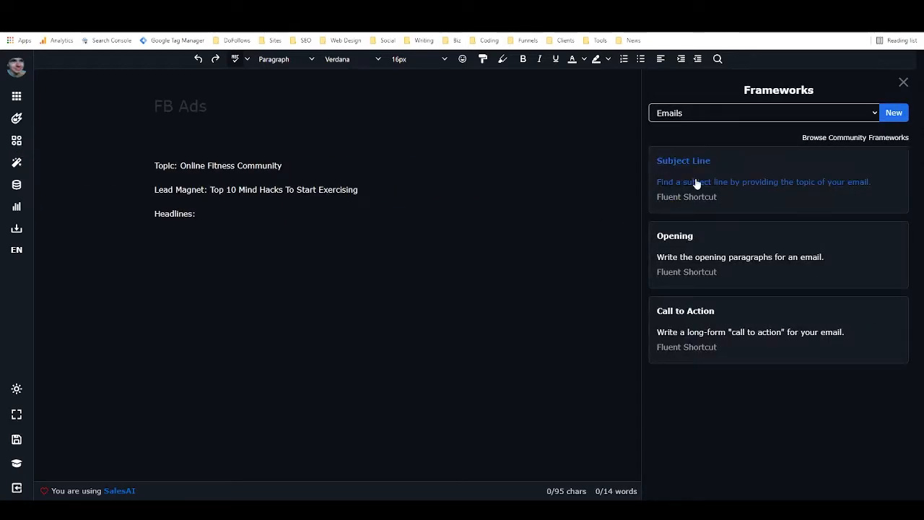
pyautogui.click(709, 117)
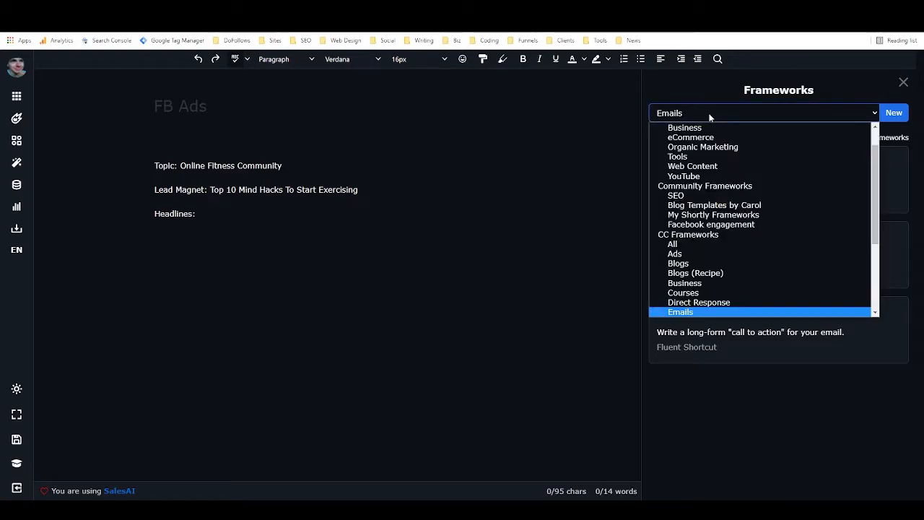
pyautogui.scroll(-4, 755, 205)
pyautogui.scroll(3, 737, 202)
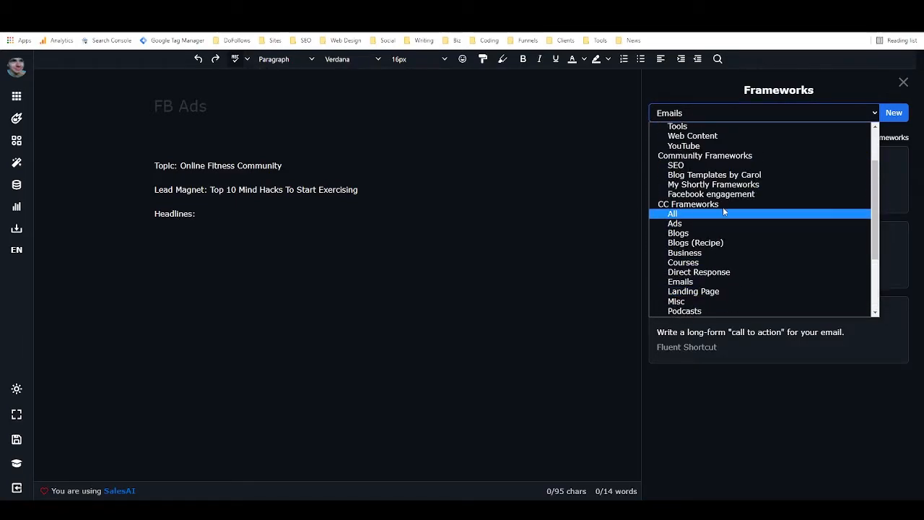
pyautogui.scroll(-3, 688, 216)
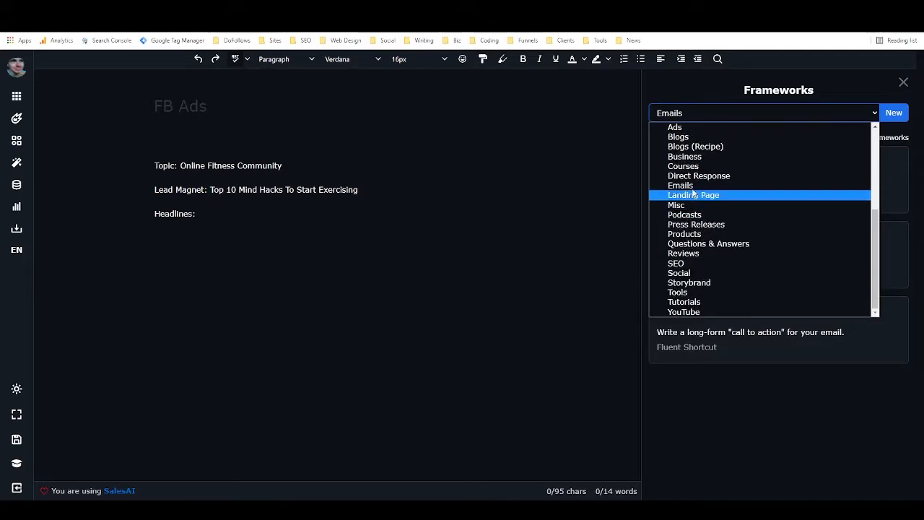
pyautogui.click(690, 183)
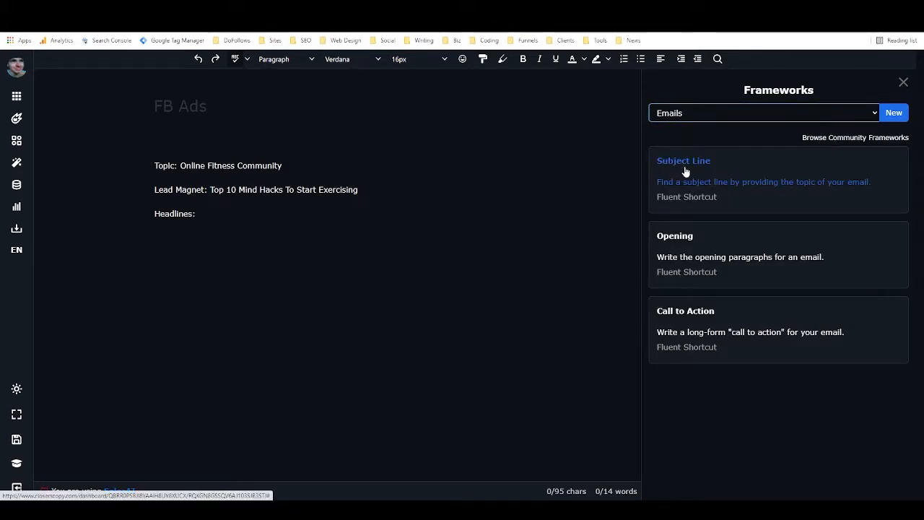
pyautogui.click(684, 172)
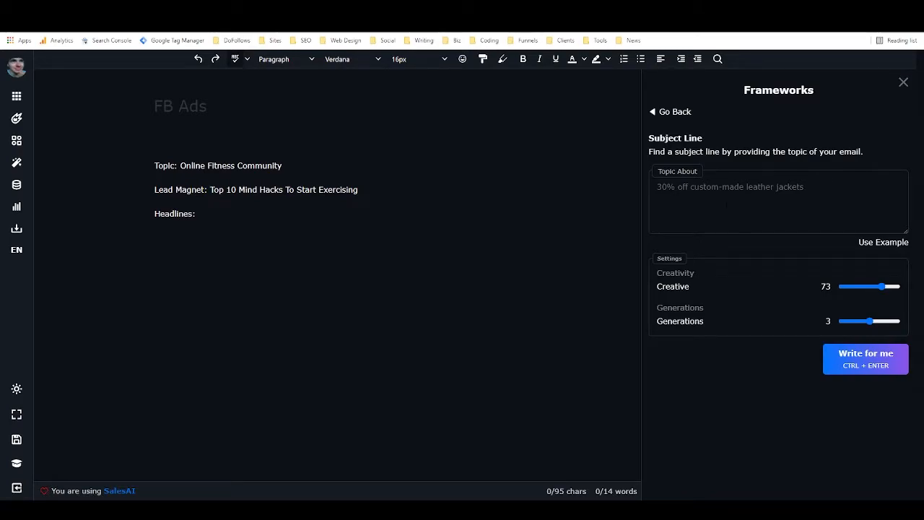
# - Copy the topic "Online Fitness Community" from the document into the framework's Topic About field
pyautogui.moveTo(180, 165); pyautogui.dragTo(281, 165)
pyautogui.hotkey('ctrl', 'c')
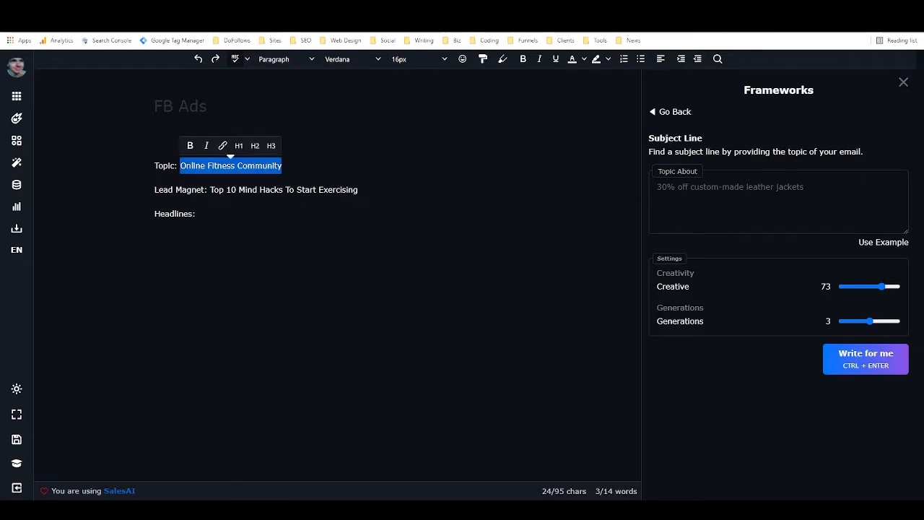
pyautogui.click(719, 205)
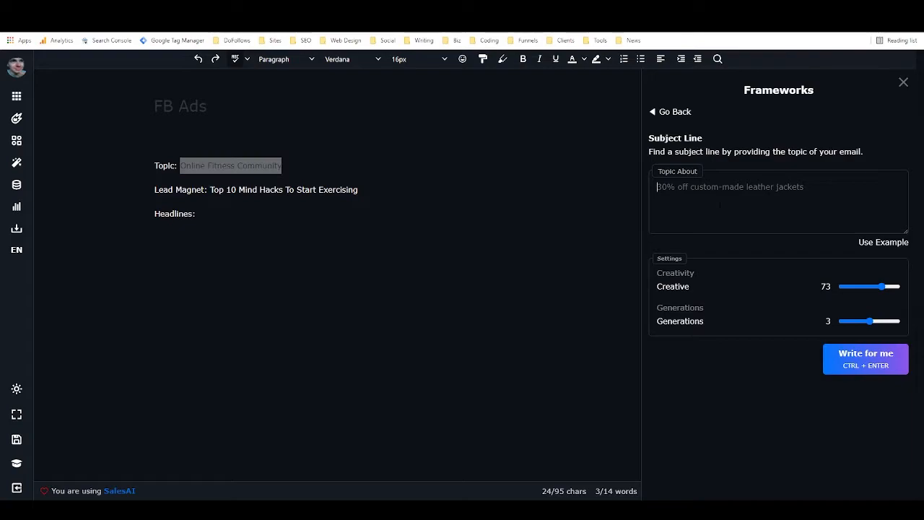
pyautogui.hotkey('ctrl', 'v')
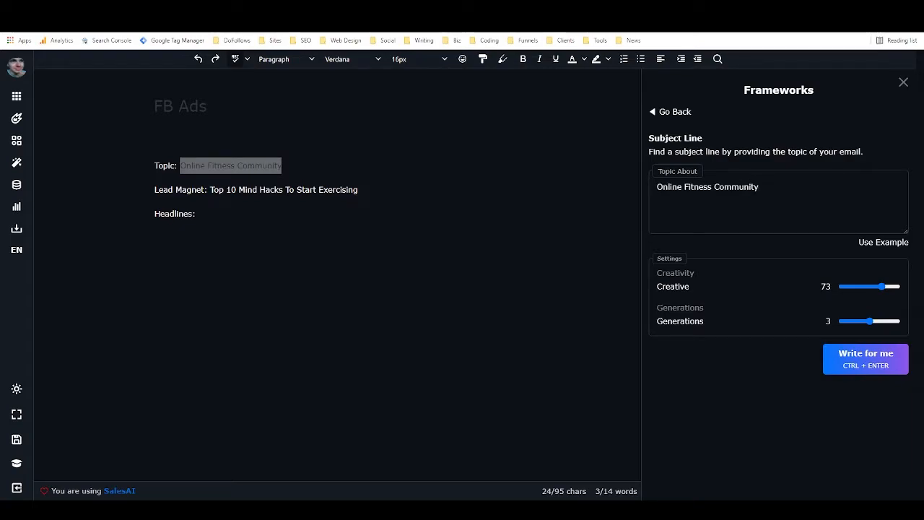
# - Set creativity to 90 and generations to 5, generate subject lines for the topic and review them
pyautogui.moveTo(891, 286); pyautogui.dragTo(892, 288)
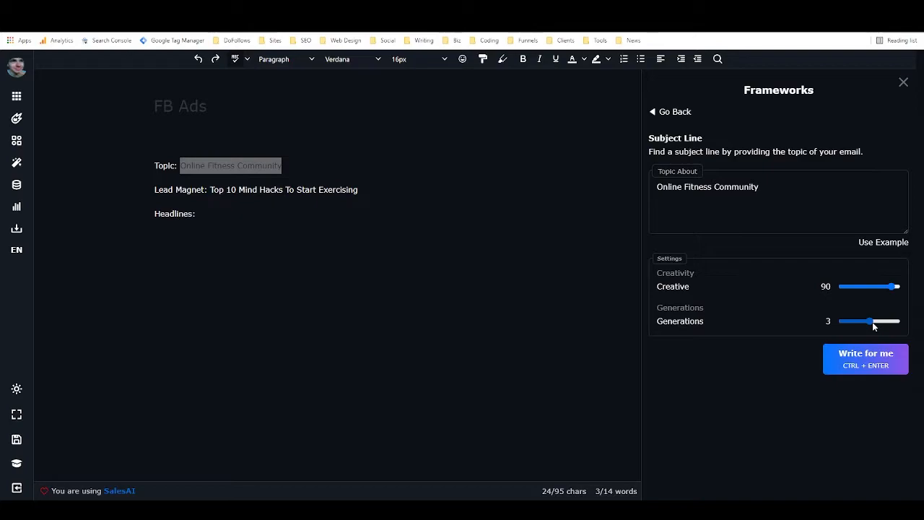
pyautogui.moveTo(870, 322); pyautogui.dragTo(887, 322)
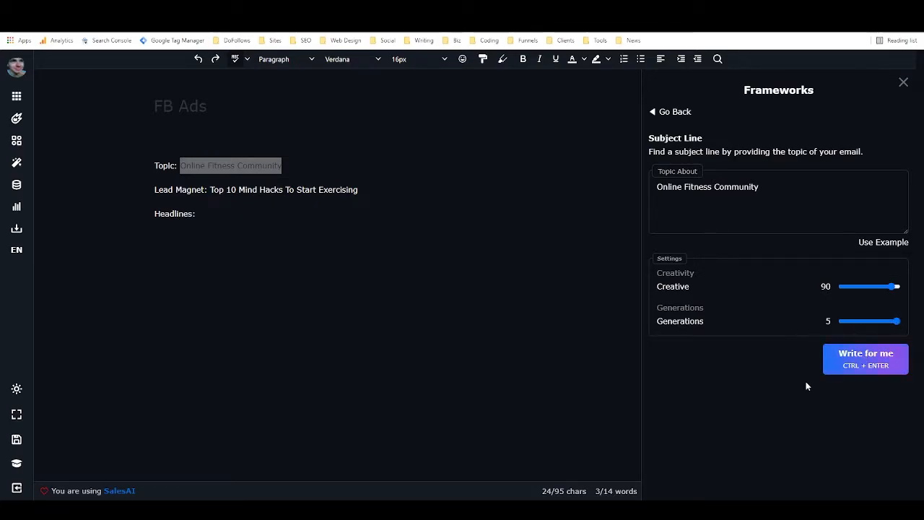
pyautogui.click(862, 354)
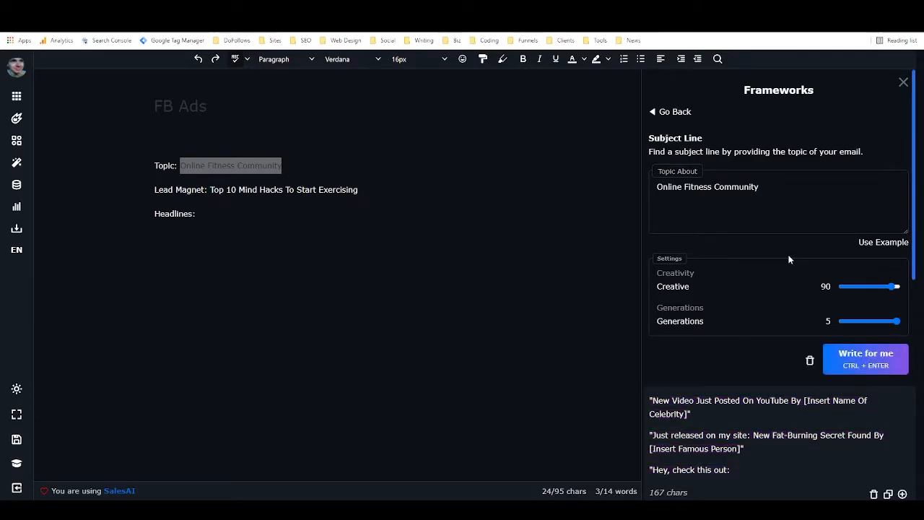
pyautogui.scroll(-2, 789, 257)
pyautogui.scroll(-1, 791, 254)
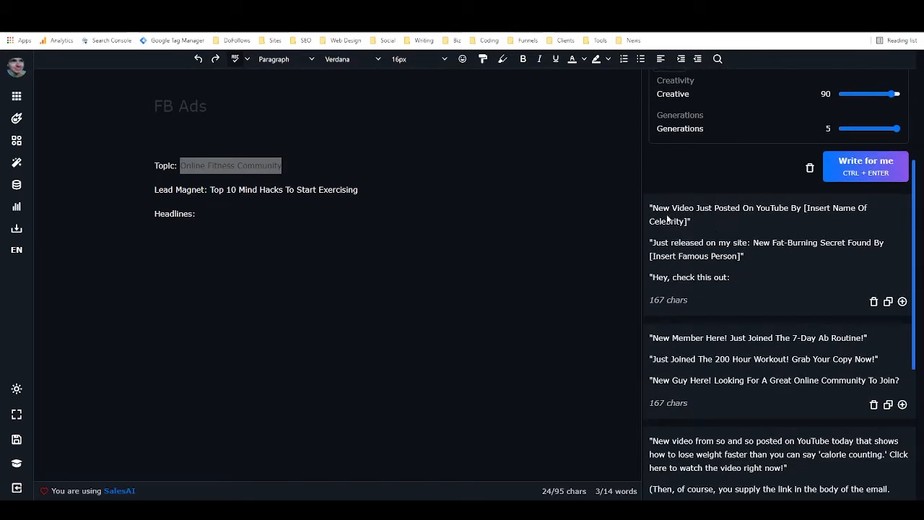
pyautogui.scroll(-1, 780, 288)
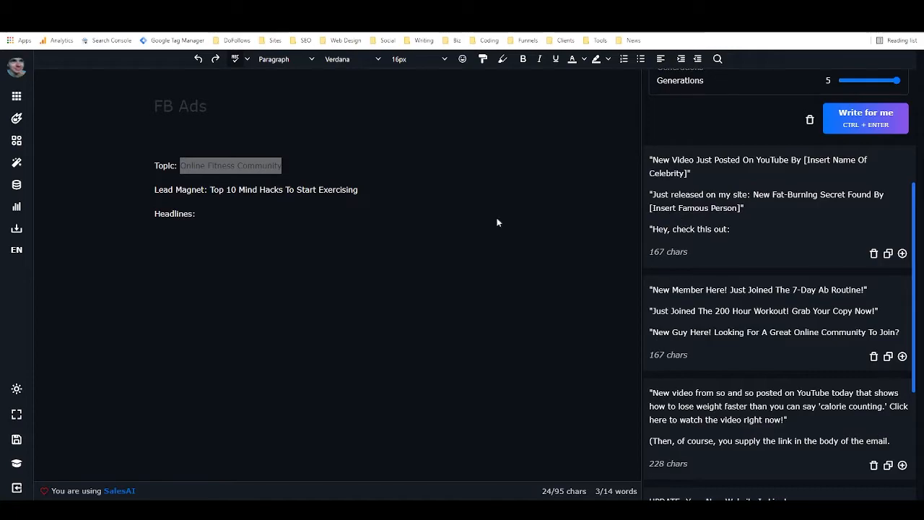
# - Start an empty line under "Headlines:", reduce the generations to 3 and generate another batch of subject lines
pyautogui.click(196, 214)
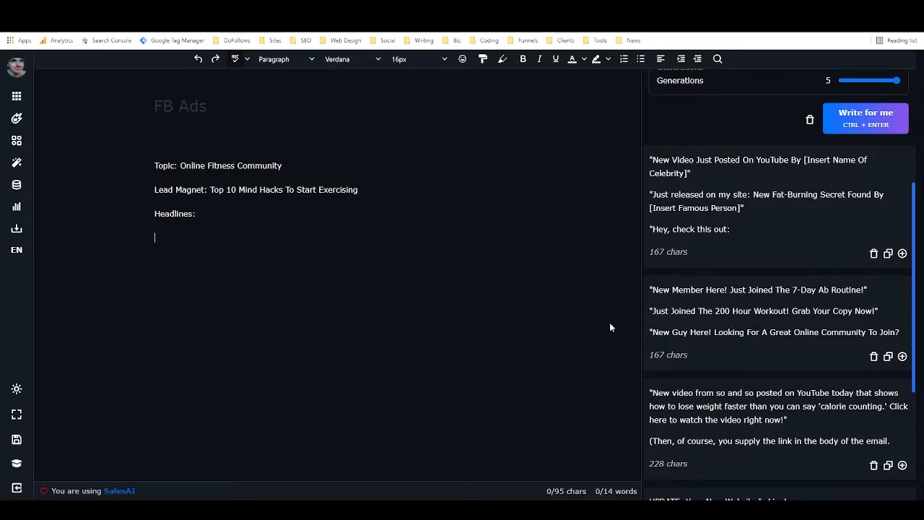
pyautogui.scroll(-4, 649, 316)
pyautogui.scroll(7, 697, 303)
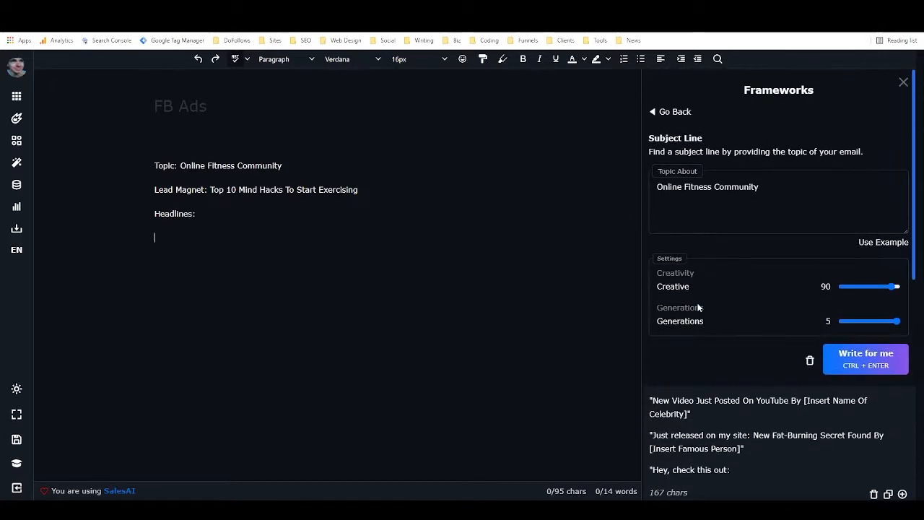
pyautogui.moveTo(896, 320); pyautogui.dragTo(869, 320)
pyautogui.click(853, 363)
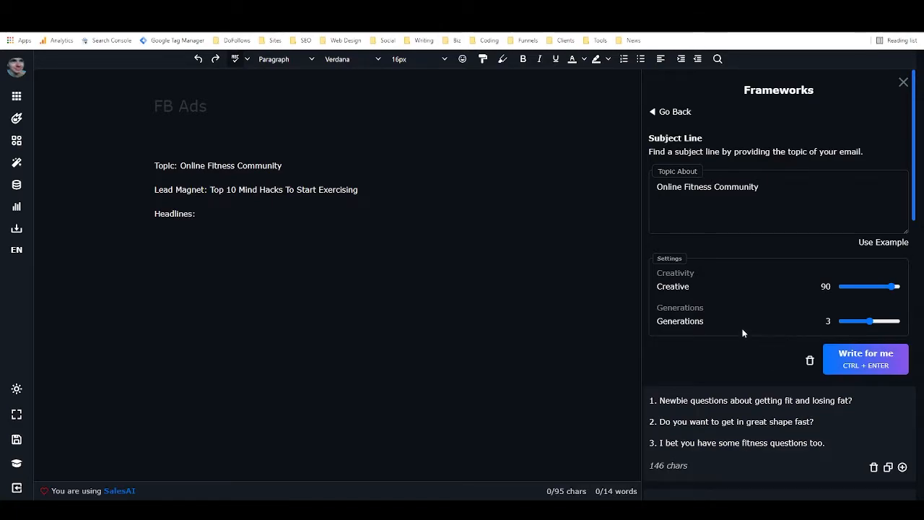
# - Copy the generated line "Join Me In My Secret Fitness Community!" and paste it under "Headlines:" in the document
pyautogui.scroll(-3, 743, 330)
pyautogui.moveTo(653, 332); pyautogui.dragTo(816, 337)
pyautogui.hotkey('ctrl', 'c')
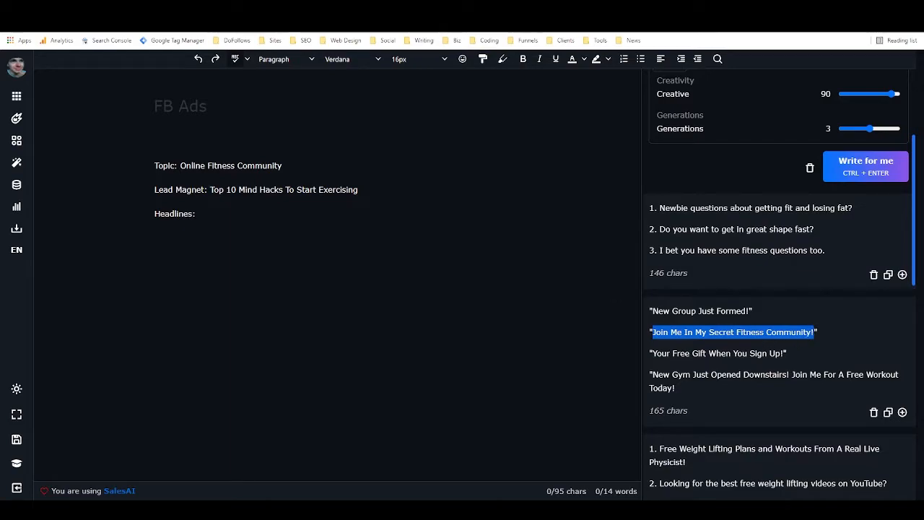
pyautogui.click(156, 238)
pyautogui.hotkey('ctrl', 'v')
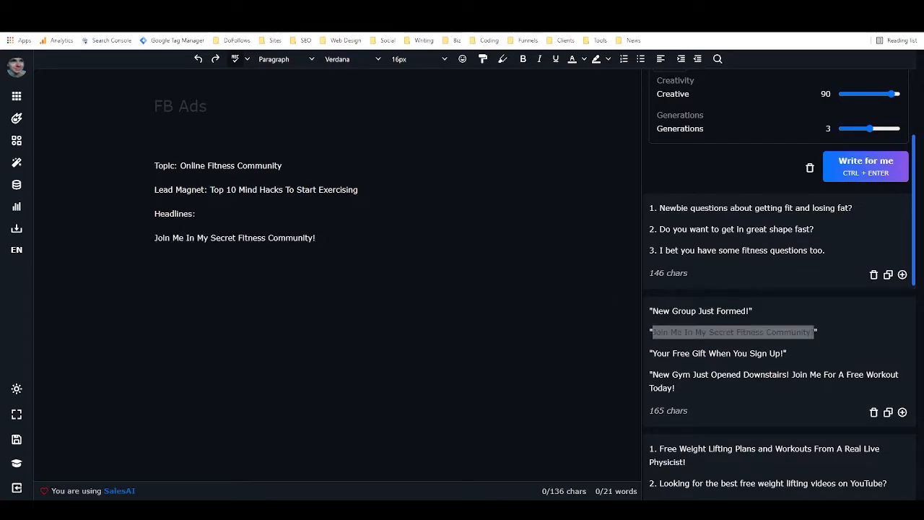
# - Add the generated line "Your Free Gift When You Sign Up!" as the next headline in the document
pyautogui.press('Return')
pyautogui.moveTo(653, 353); pyautogui.dragTo(781, 354)
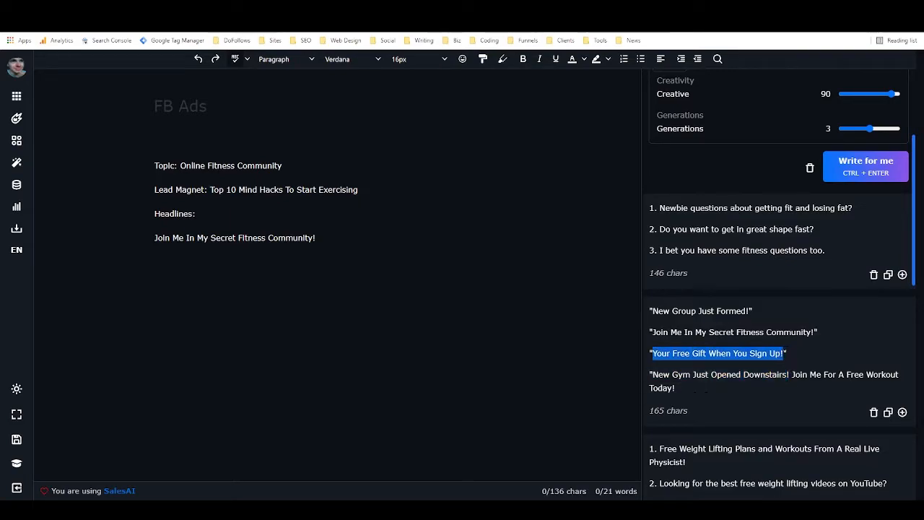
pyautogui.click(166, 262)
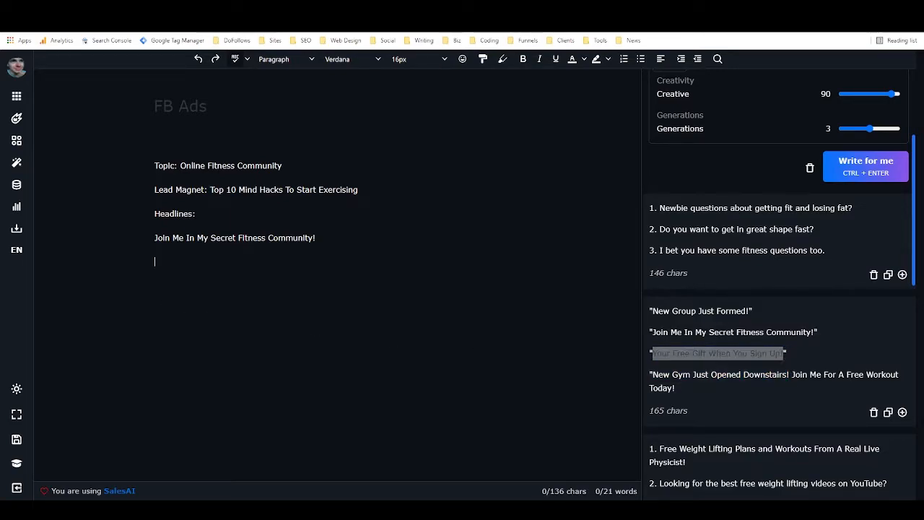
pyautogui.write('Your Free Gift When You Sign Up!')
pyautogui.press('Return')
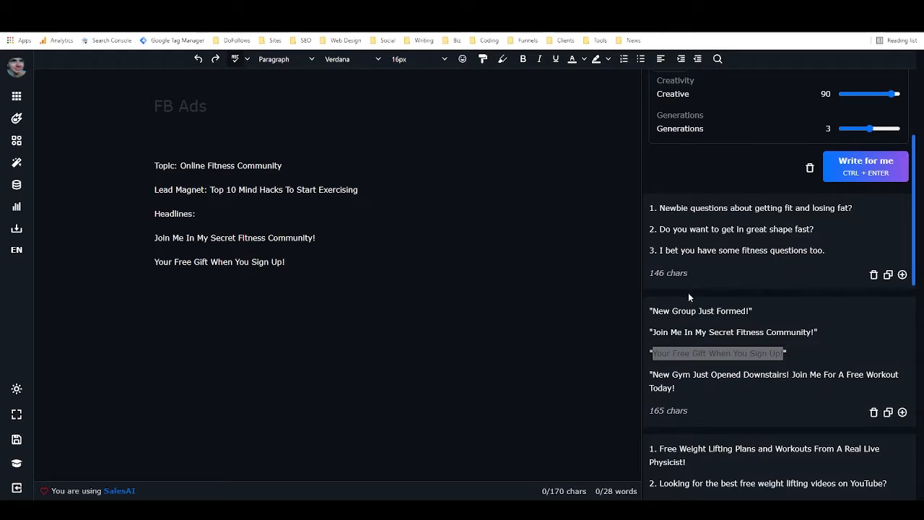
# - Start a new line below the headlines, look through the remaining results and generate more subject lines for the same topic
pyautogui.scroll(-3, 828, 310)
pyautogui.scroll(-1, 828, 310)
pyautogui.press('Return')
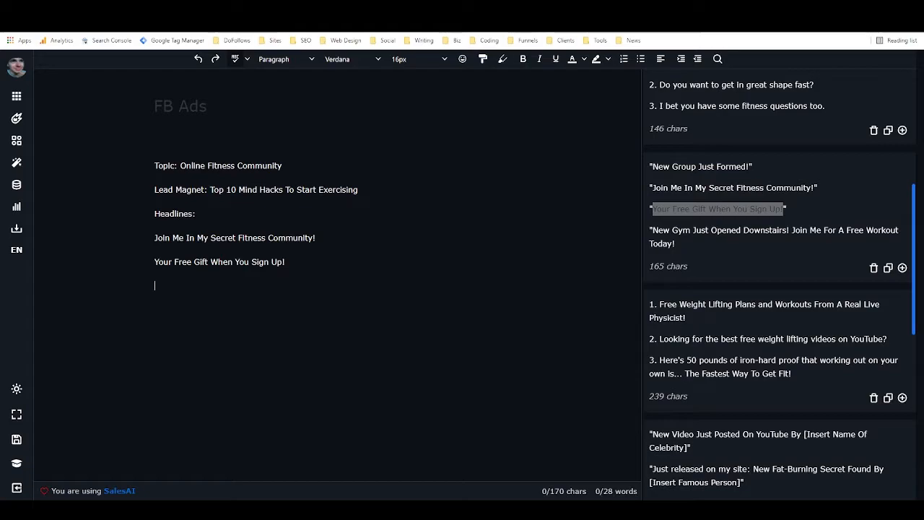
pyautogui.scroll(-1, 778, 289)
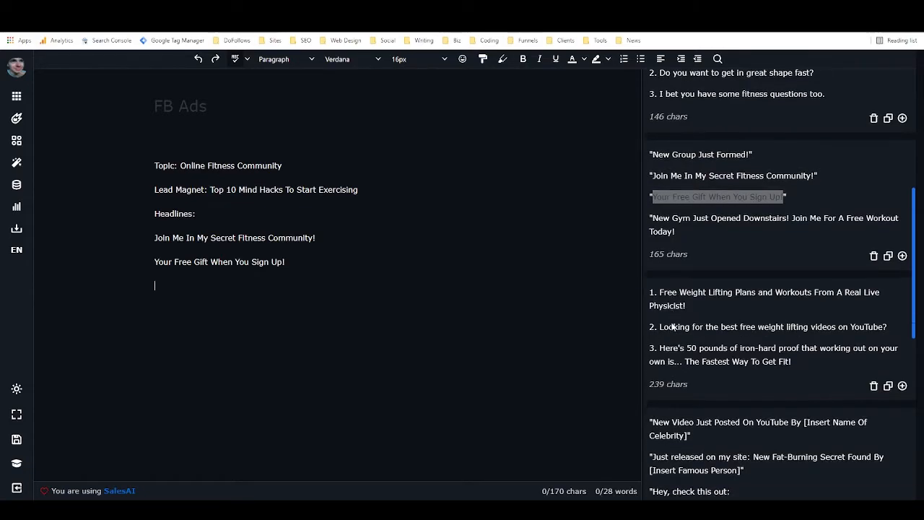
pyautogui.scroll(-5, 674, 320)
pyautogui.scroll(8, 686, 318)
pyautogui.scroll(3, 686, 318)
pyautogui.click(842, 309)
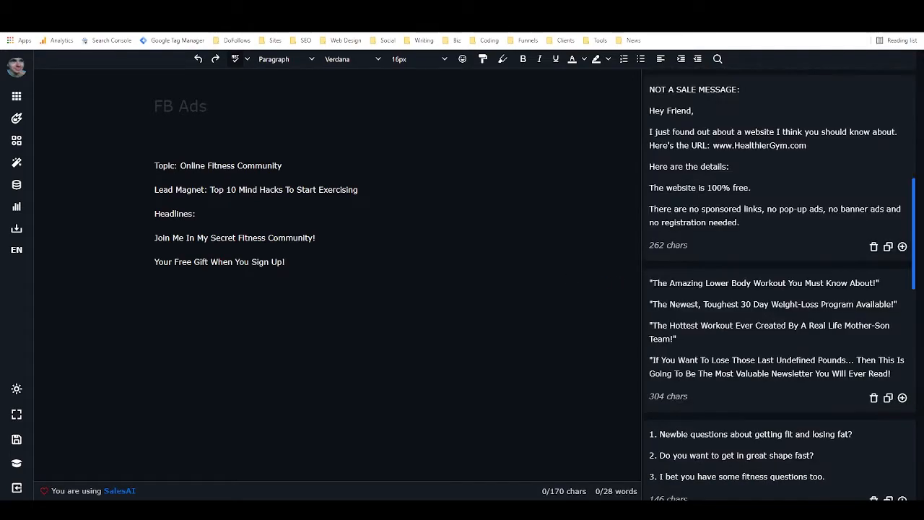
# - Copy "The Amazing Lower Body Workout You Must Know About!" from the results into the headline list
pyautogui.moveTo(652, 283); pyautogui.dragTo(877, 283)
pyautogui.hotkey('ctrl', 'c')
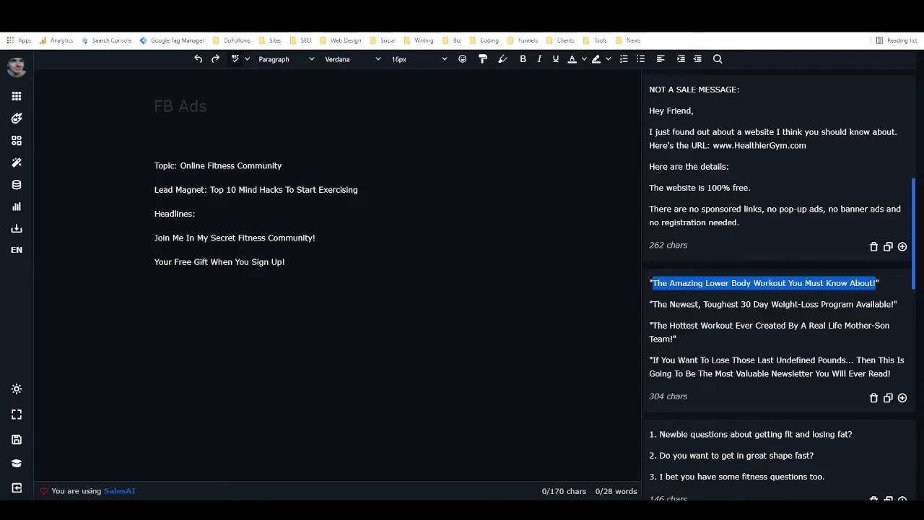
pyautogui.click(155, 285)
pyautogui.hotkey('ctrl', 'v')
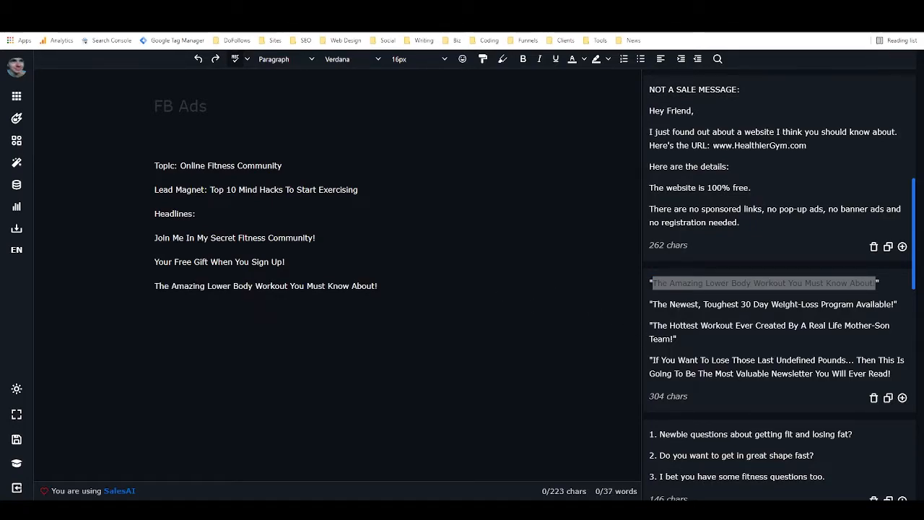
# - Copy "The Hottest Workout Ever Created By A Real Life Mother-Son Team!" from the results onto a new headline line
pyautogui.moveTo(652, 325); pyautogui.dragTo(673, 338)
pyautogui.hotkey('ctrl', 'c')
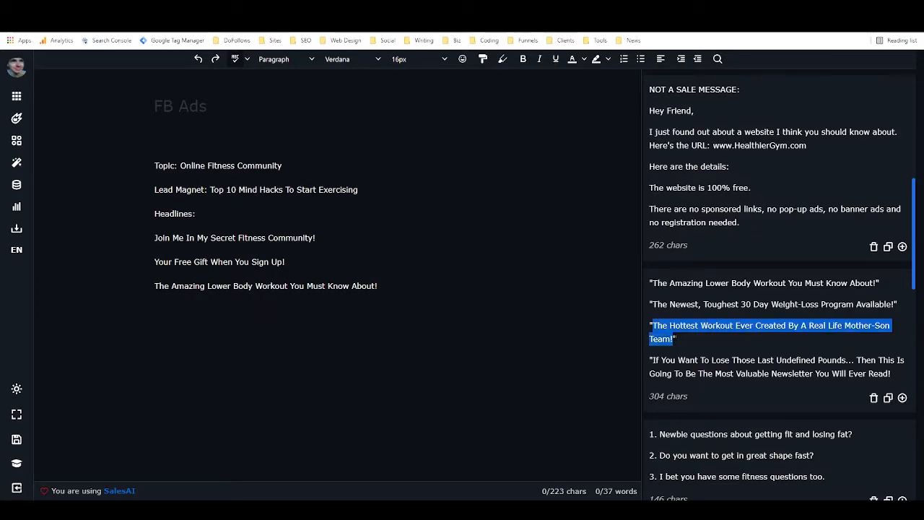
pyautogui.click(278, 336)
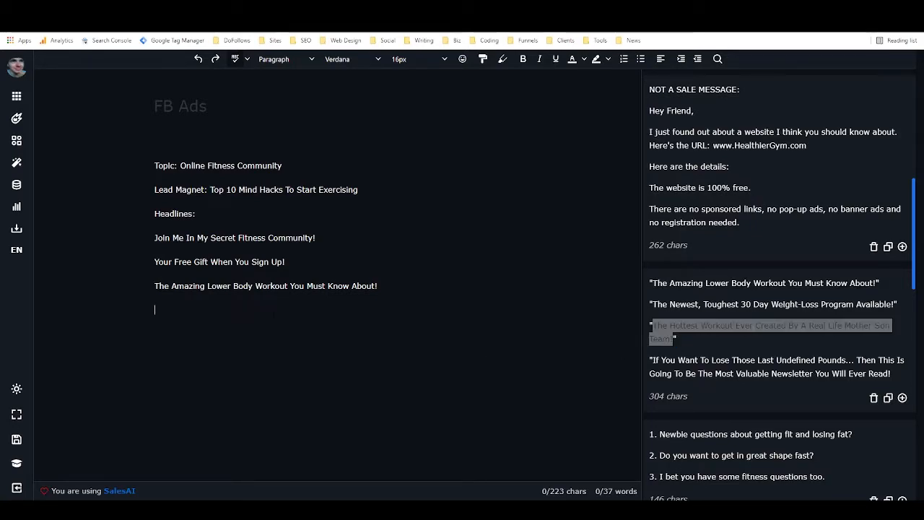
pyautogui.hotkey('ctrl', 'v')
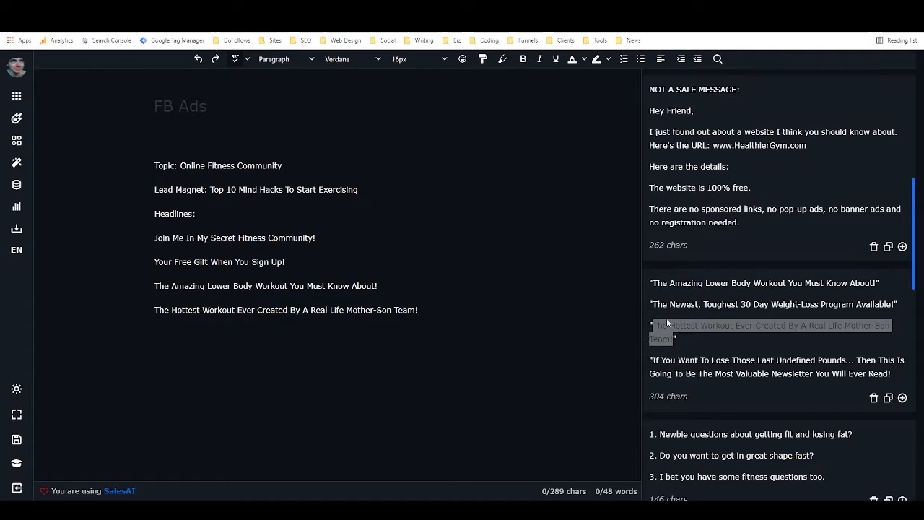
# - Copy "The Newest, Toughest 30 Day Weight-Loss Program Available!" from the results onto a new line ending the headline list
pyautogui.moveTo(652, 303); pyautogui.dragTo(893, 304)
pyautogui.hotkey('ctrl', 'c')
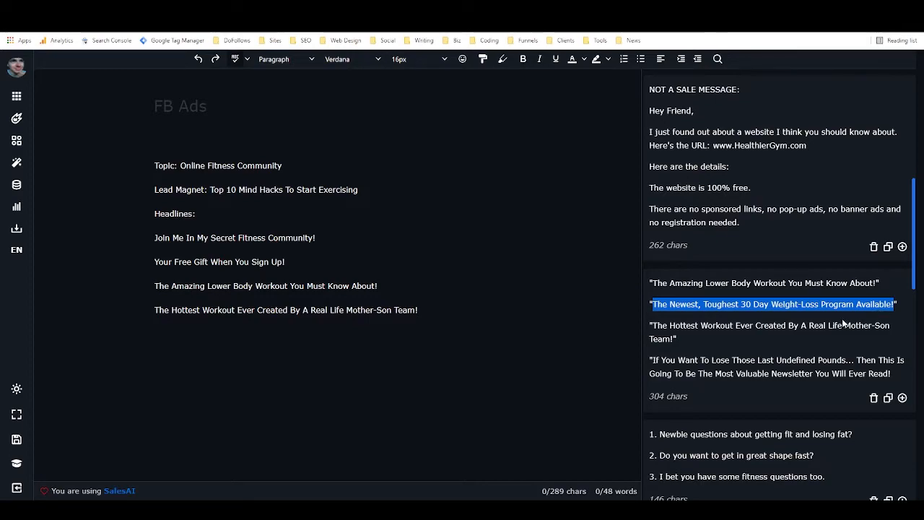
pyautogui.click(187, 393)
pyautogui.hotkey('ctrl', 'v')
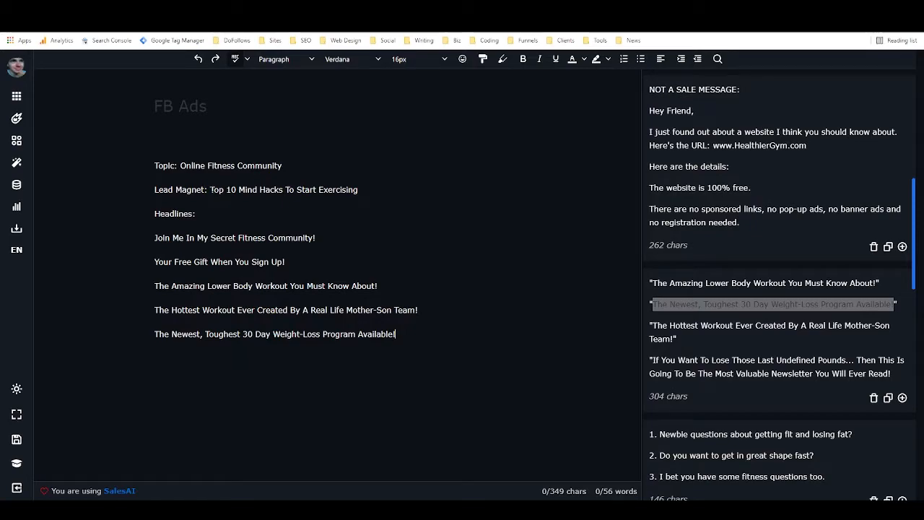
# - Replace the framework's topic with the lead magnet title "Top 10 Mind Hacks To Start Exercising" and generate new subject lines
pyautogui.moveTo(210, 189); pyautogui.dragTo(358, 189)
pyautogui.hotkey('ctrl', 'c')
pyautogui.click(404, 191)
pyautogui.scroll(6, 690, 208)
pyautogui.moveTo(762, 187); pyautogui.dragTo(618, 184)
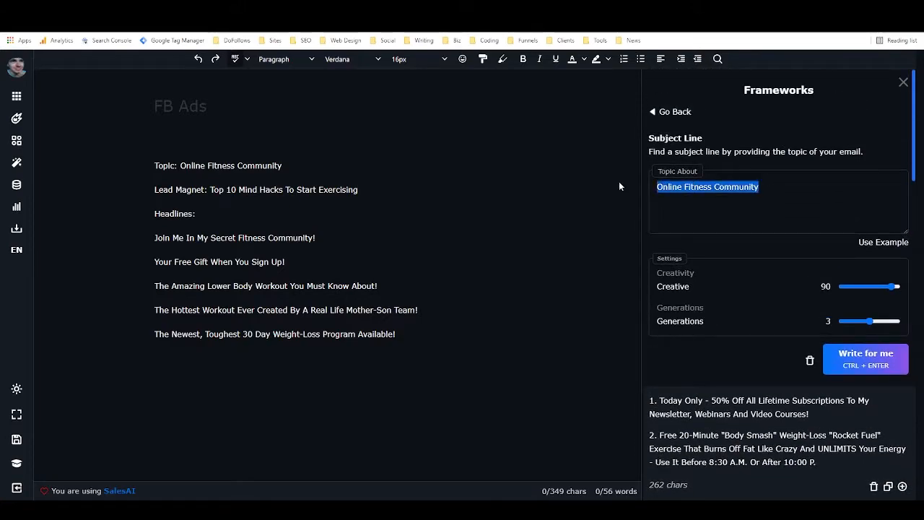
pyautogui.hotkey('ctrl', 'v')
pyautogui.click(880, 368)
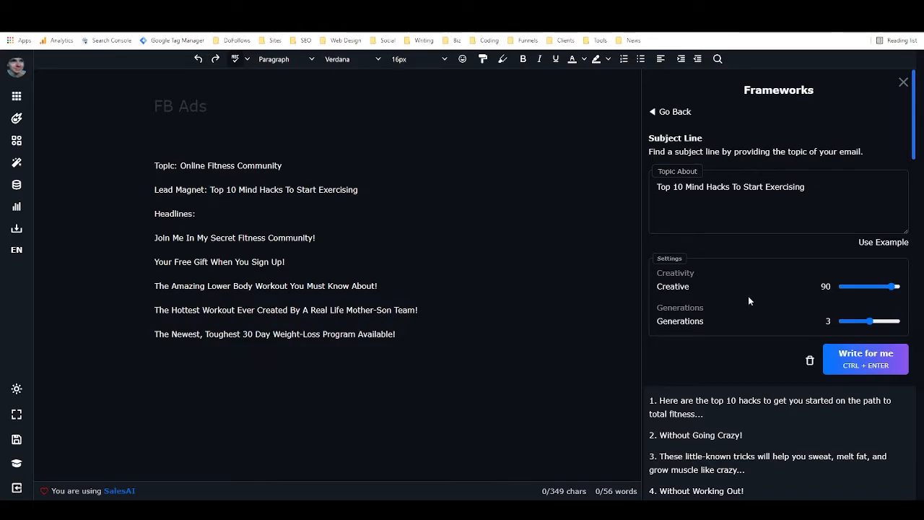
pyautogui.scroll(-1, 747, 296)
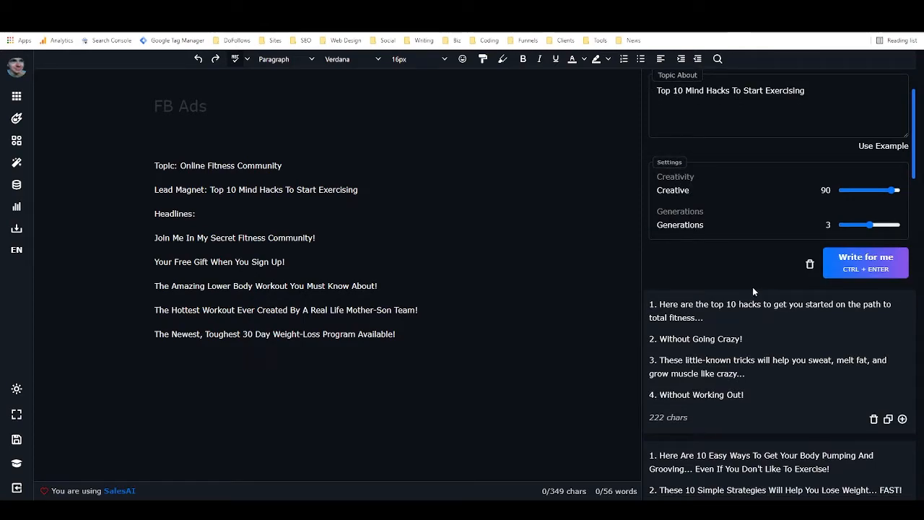
# - Copy "Here are the top 10 hacks to get you started on the path to total fitness" from the results onto a new headline line
pyautogui.moveTo(659, 304); pyautogui.dragTo(695, 318)
pyautogui.hotkey('ctrl', 'c')
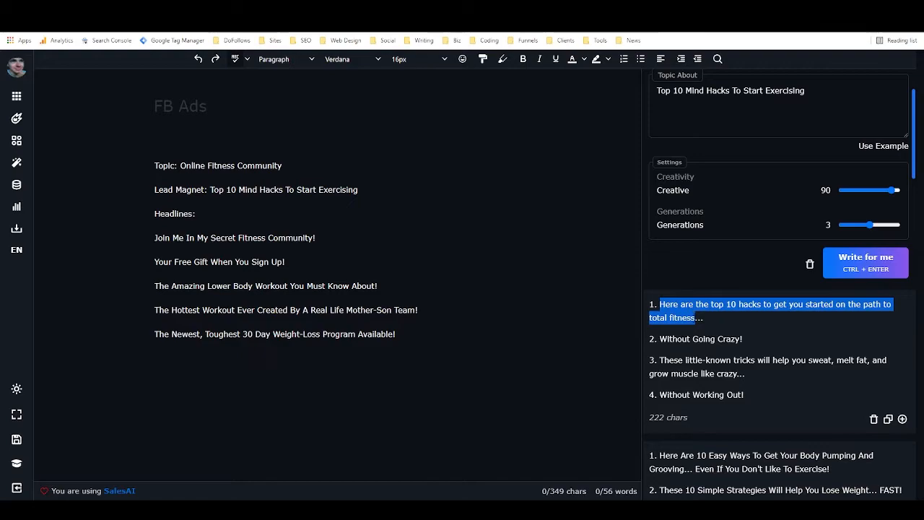
pyautogui.click(366, 363)
pyautogui.click(415, 352)
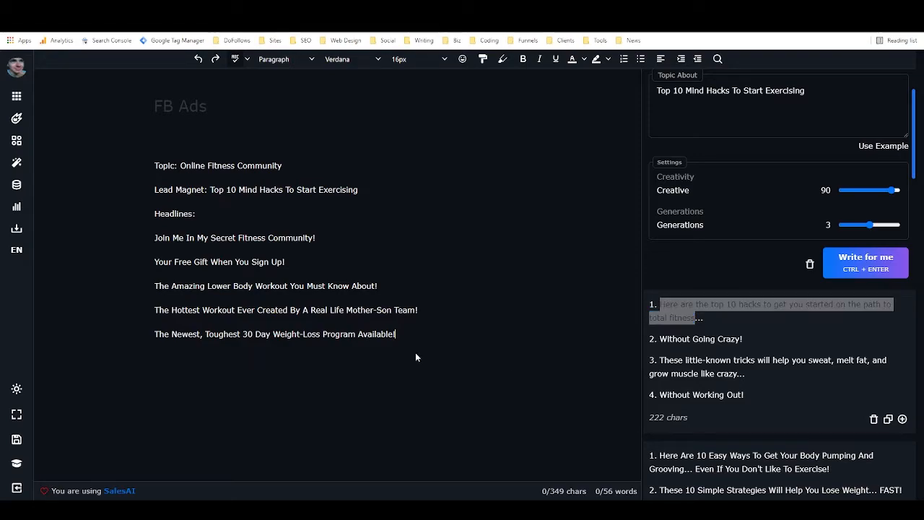
pyautogui.press('Return')
pyautogui.hotkey('ctrl', 'v')
# - Add "10 Easy Ways To Get Your Body Pumping And Grooving... Even If You Don't Like To Exercise" from the results as a new headline
pyautogui.scroll(-2, 722, 325)
pyautogui.moveTo(659, 310); pyautogui.dragTo(829, 325)
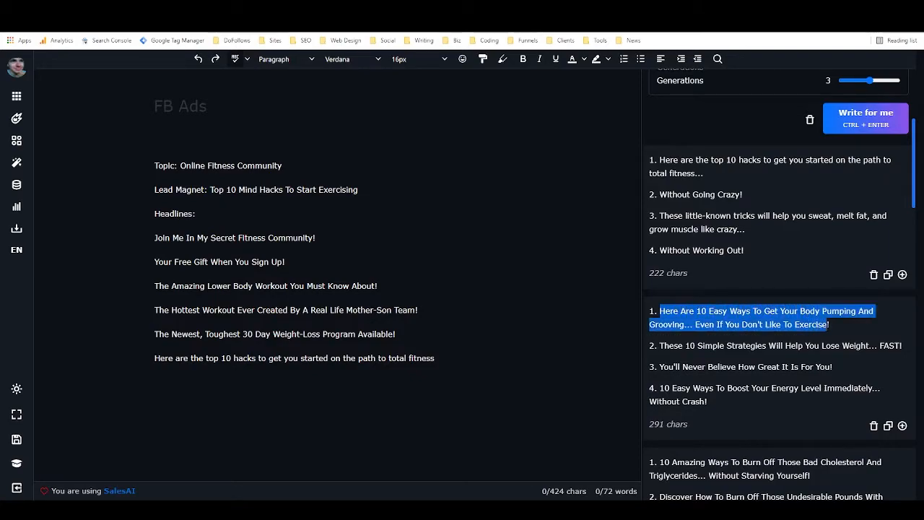
pyautogui.click(352, 388)
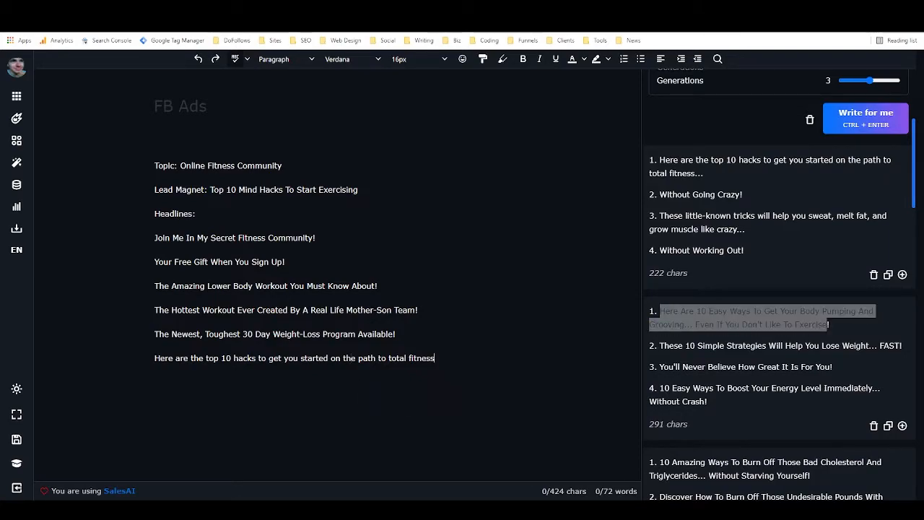
pyautogui.press('Return')
pyautogui.write("Here Are 10 Easy Ways To Get Your Body Pumping And Grooving... Even If You Don't Like To Exercise")
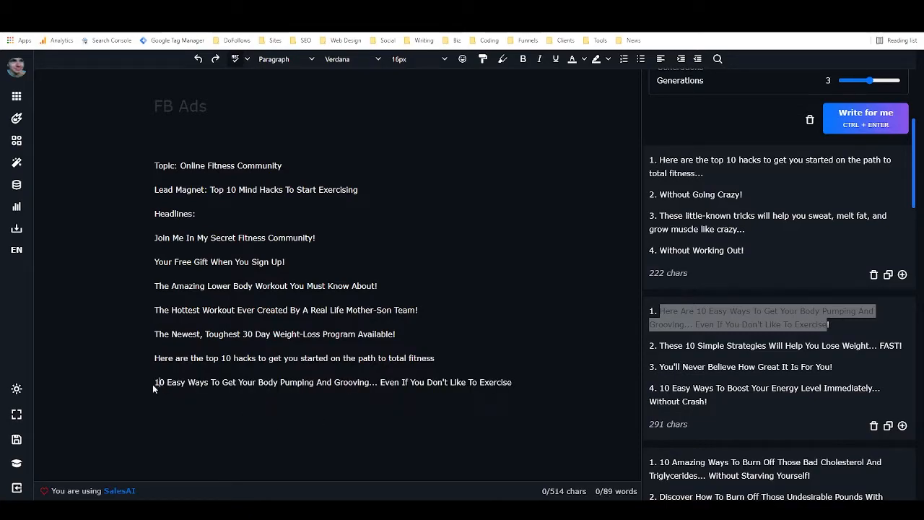
# - Copy "10 Easy Ways To Boost Your Energy Level Immediately" and "10 super simple mind/body exercises" onto new headline lines, and close the frameworks
pyautogui.click(545, 387)
pyautogui.moveTo(685, 384); pyautogui.dragTo(830, 385)
pyautogui.hotkey('ctrl', 'c')
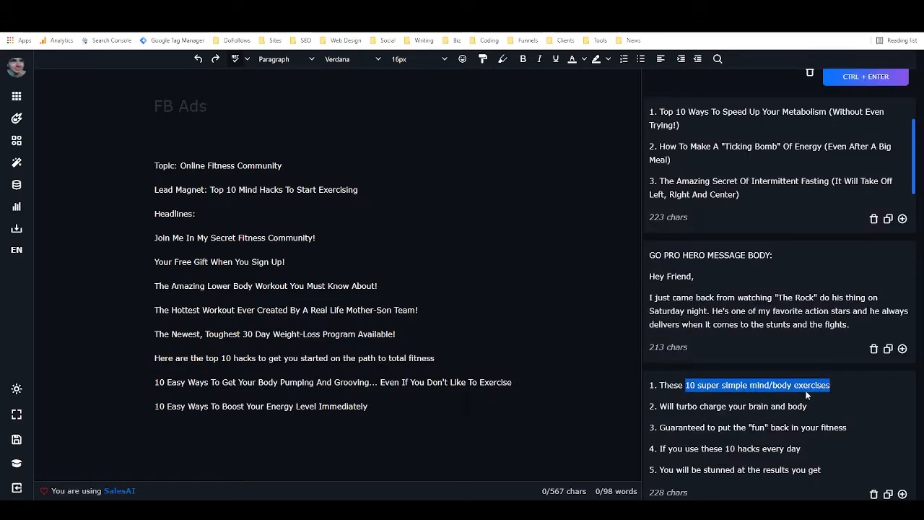
pyautogui.click(275, 422)
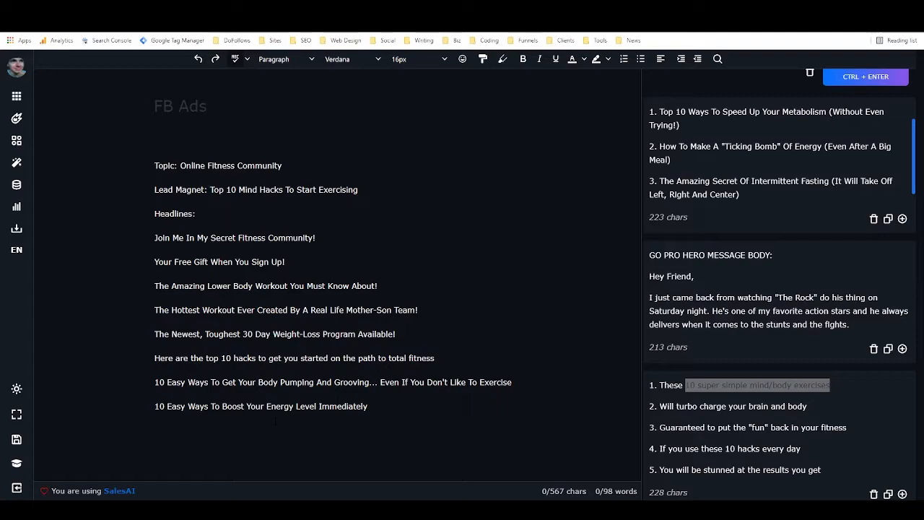
pyautogui.hotkey('ctrl', 'v')
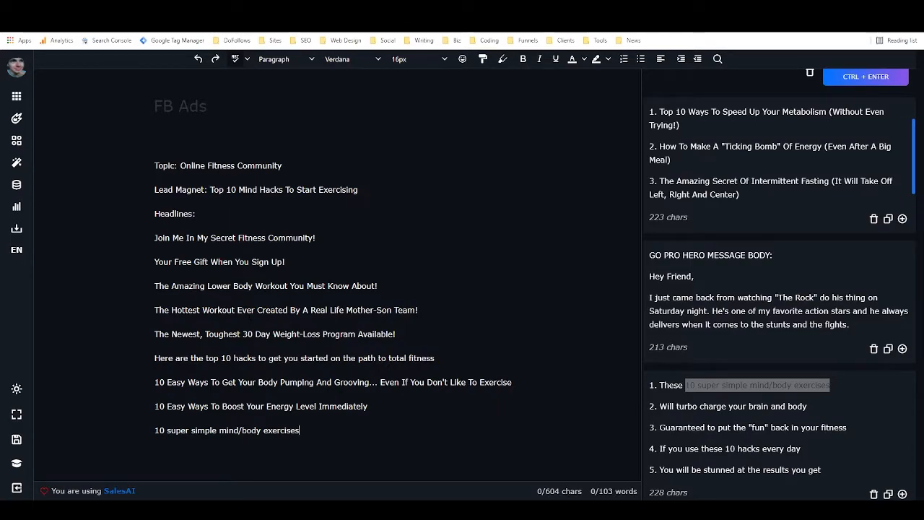
pyautogui.scroll(4, 786, 212)
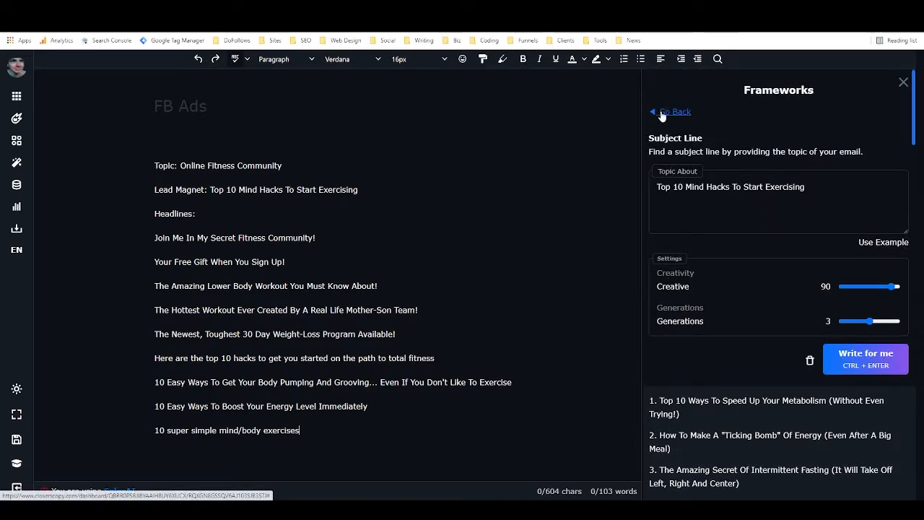
pyautogui.click(902, 83)
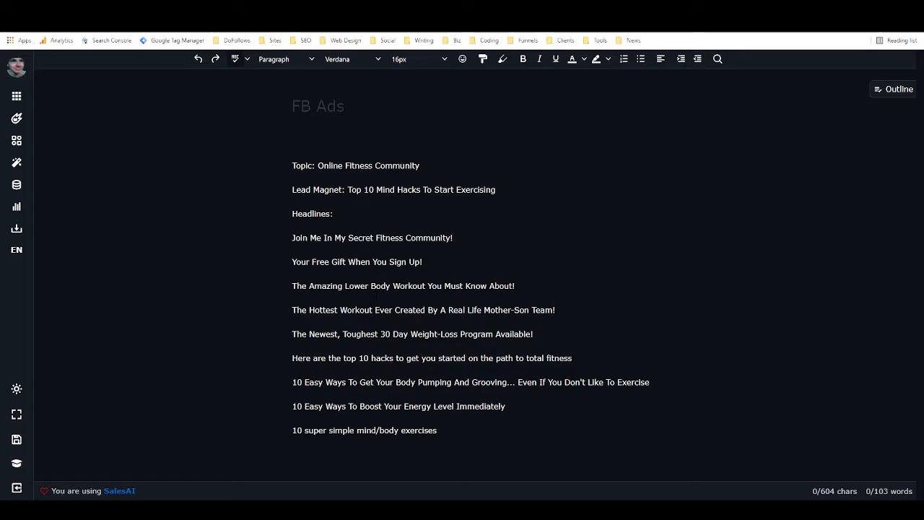
# - Try to format all the collected headlines as a numbered list
pyautogui.moveTo(293, 237); pyautogui.dragTo(453, 238)
pyautogui.moveTo(381, 261); pyautogui.dragTo(387, 262)
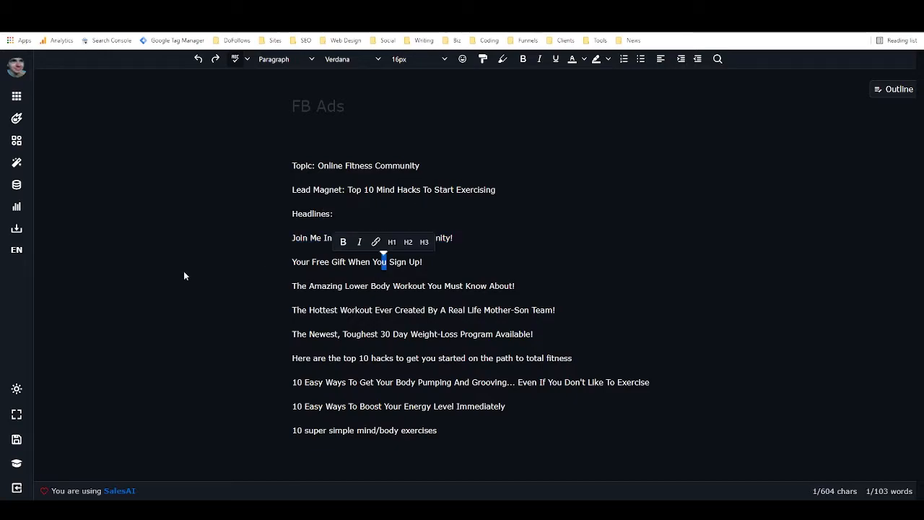
pyautogui.press('Right')
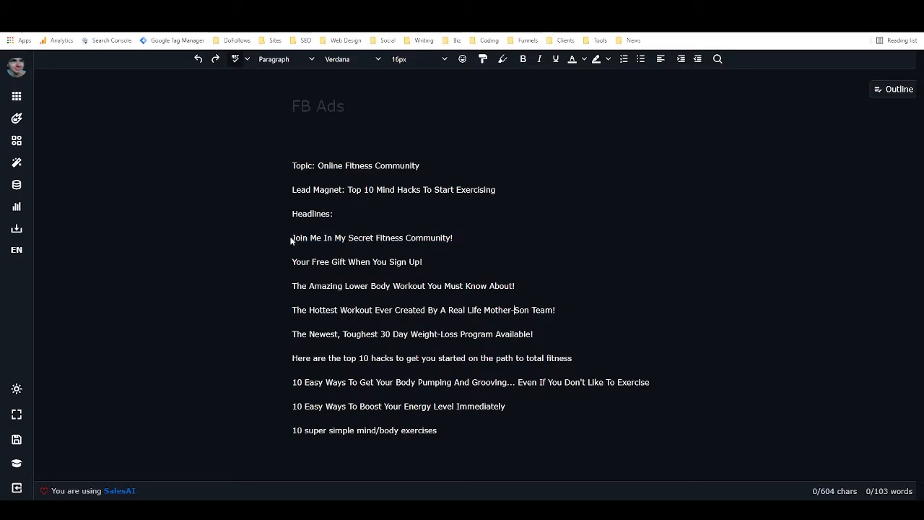
pyautogui.moveTo(292, 238); pyautogui.dragTo(436, 430)
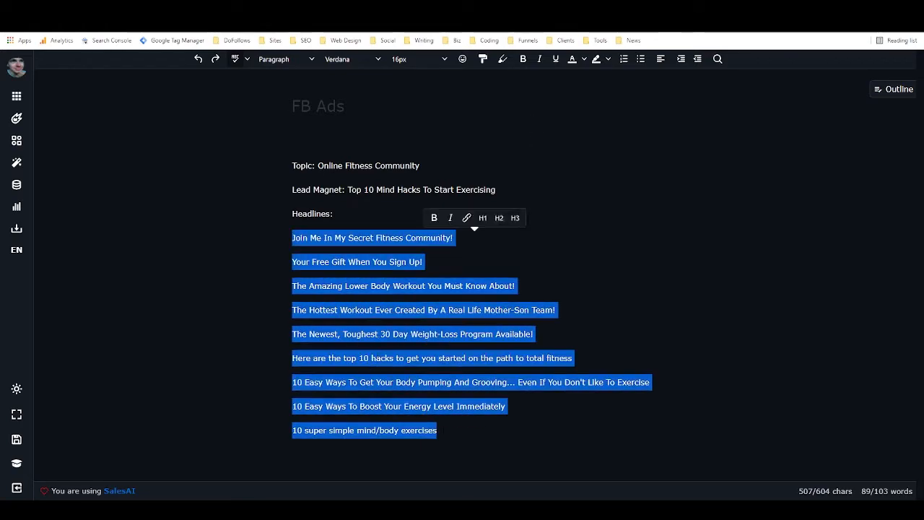
pyautogui.click(623, 60)
pyautogui.click(622, 60)
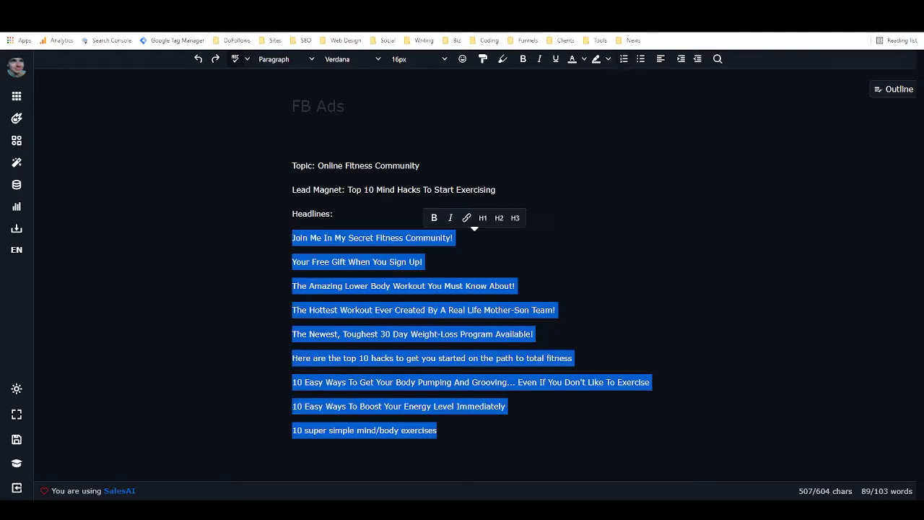
pyautogui.click(369, 286)
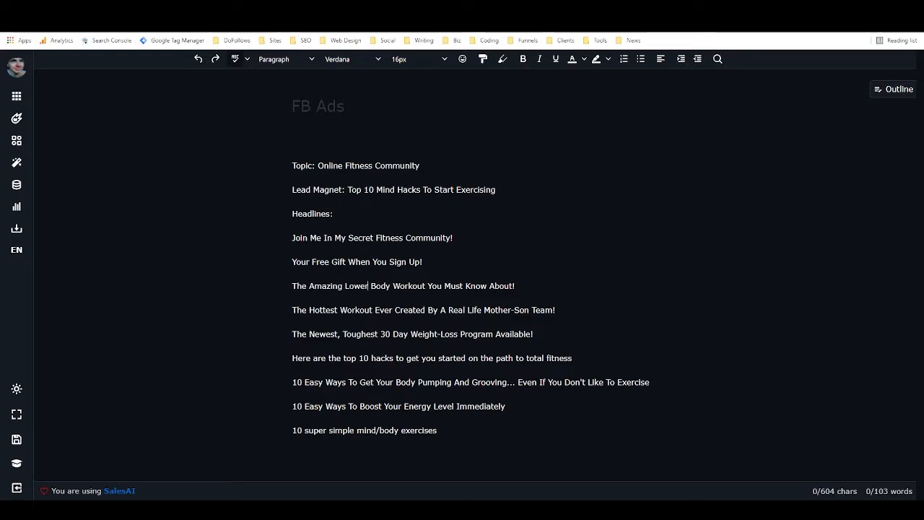
# - Merge the first two headlines into "Join Me In My Secret Fitness Community and Get a Free Gift When You Sign Up"
pyautogui.click(313, 262)
pyautogui.press('BackSpace')
pyautogui.press('BackSpace')
pyautogui.press('BackSpace')
pyautogui.press('BackSpace')
pyautogui.press('BackSpace')
pyautogui.press('BackSpace')
pyautogui.press('BackSpace')
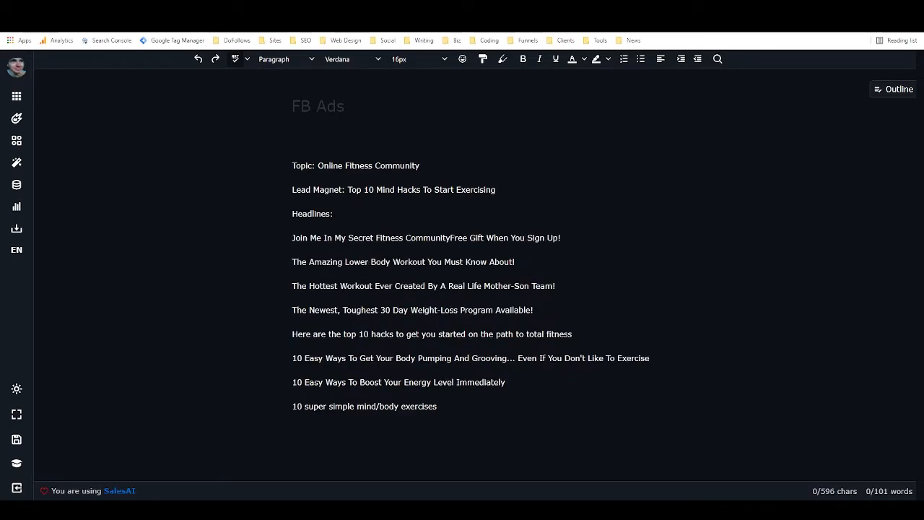
pyautogui.write('and ')
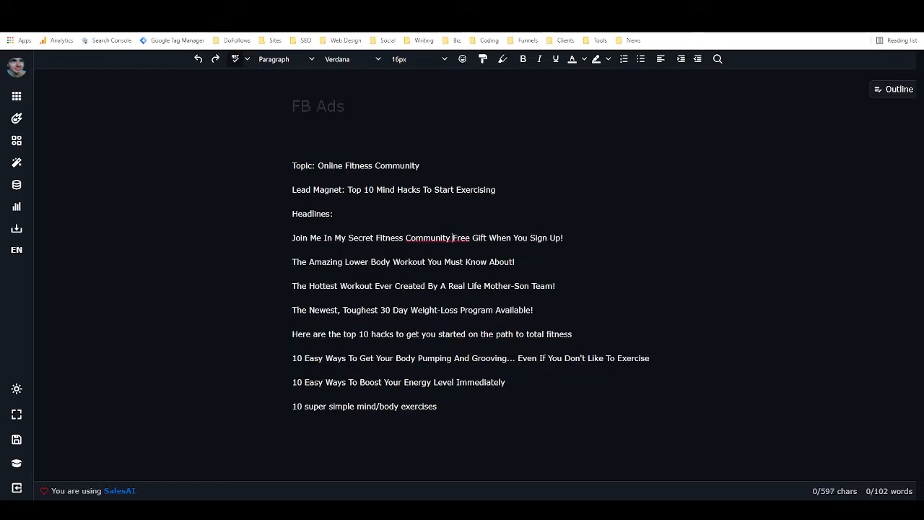
pyautogui.write('Get a')
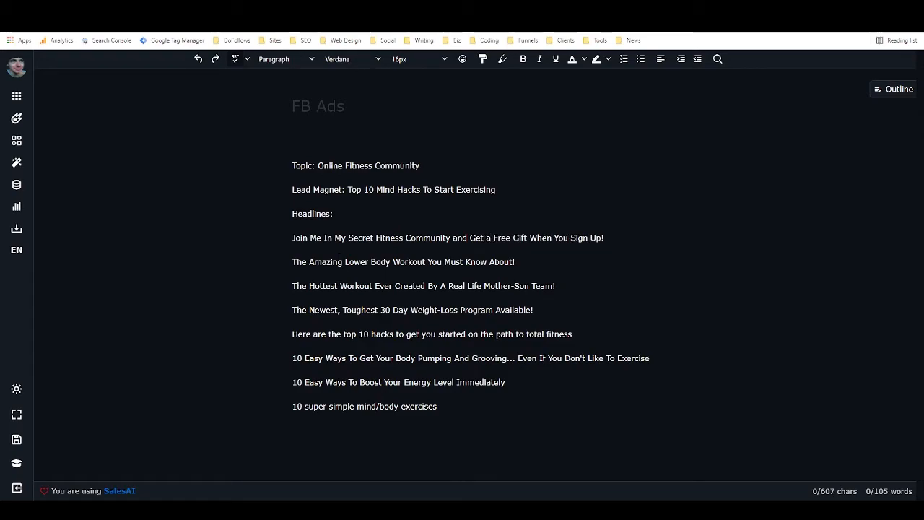
pyautogui.click(603, 238)
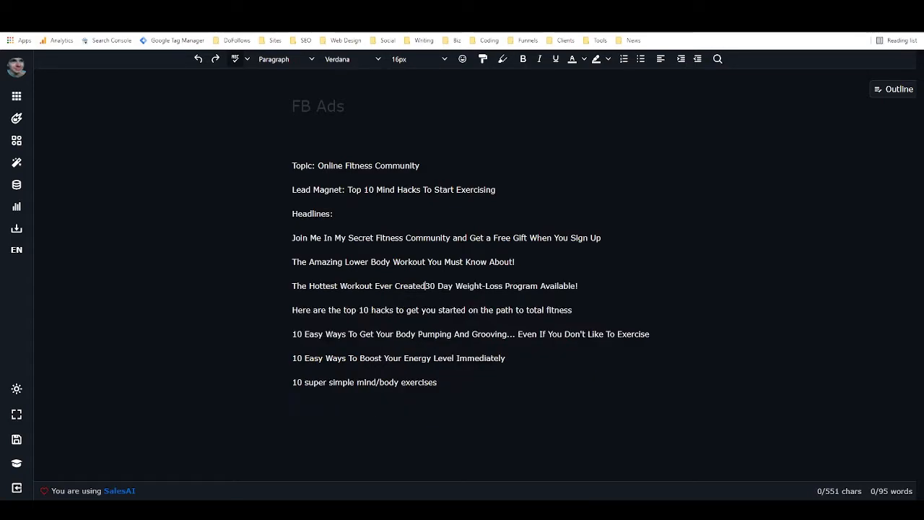
# - Merge the two workout headlines into "The Hottest Workout Ever Created For a 30 Day Weight-Loss Program" and shorten "Here are the top" to "Top"
pyautogui.write('For a')
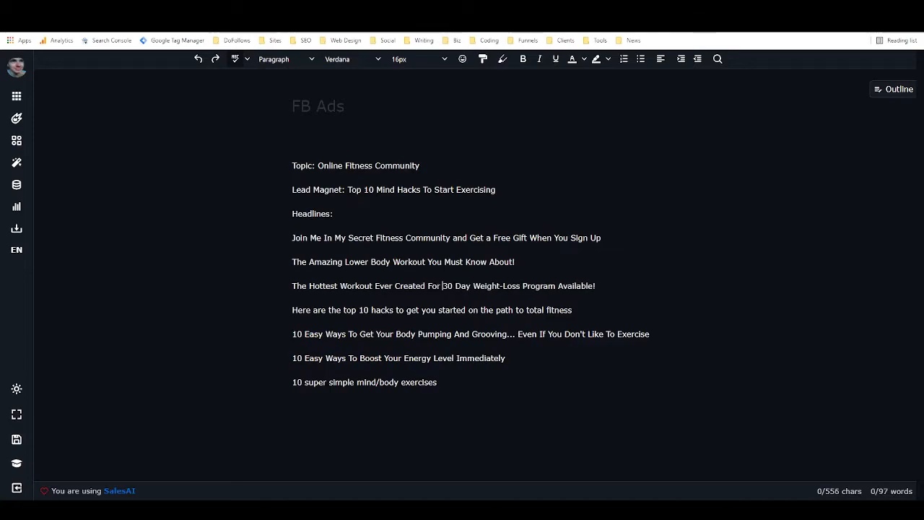
pyautogui.click(565, 286)
pyautogui.moveTo(565, 286); pyautogui.dragTo(603, 286)
pyautogui.press('BackSpace')
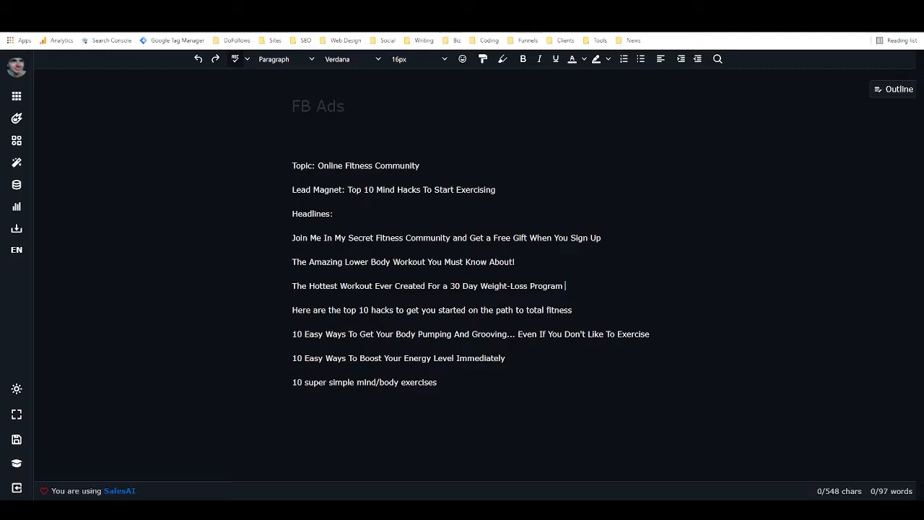
pyautogui.moveTo(348, 310); pyautogui.dragTo(292, 309)
pyautogui.write('T')
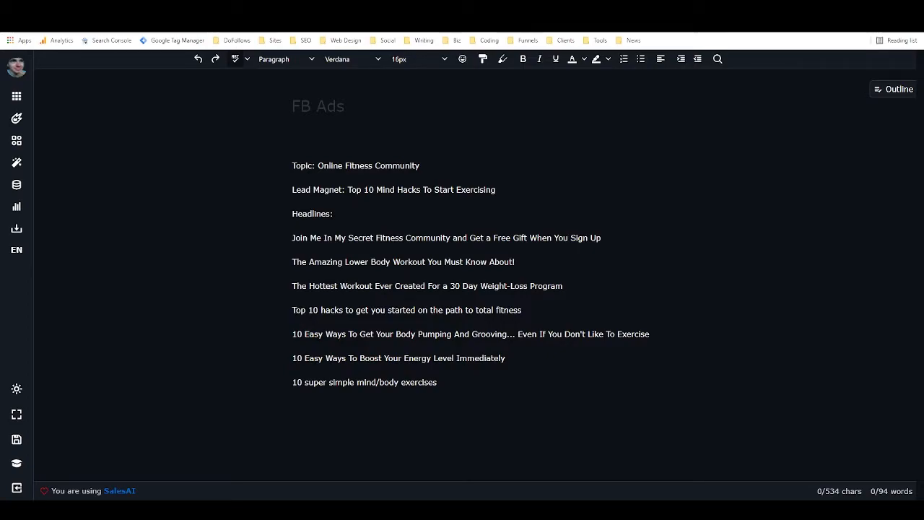
# - Reword the body-pumping headline as "10 Easy Ways To Get Your Body Pumping And Grooving Even If You Don't Like Exercise"
pyautogui.moveTo(588, 333); pyautogui.dragTo(618, 333)
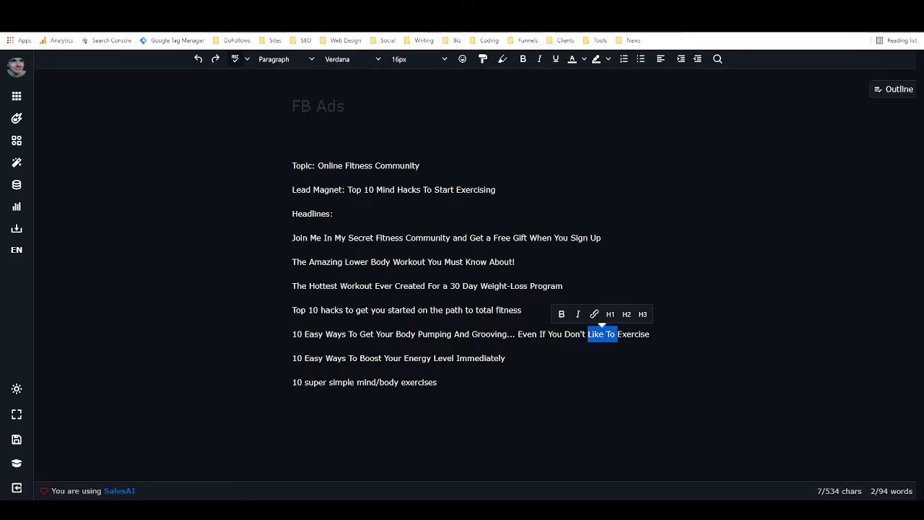
pyautogui.write('Like')
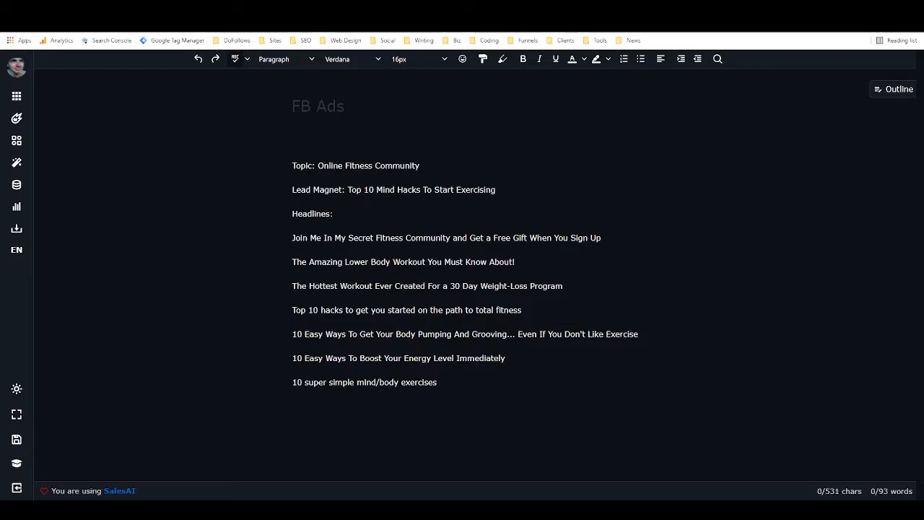
pyautogui.click(518, 335)
pyautogui.press('BackSpace')
pyautogui.press('BackSpace')
pyautogui.press('BackSpace')
pyautogui.press('BackSpace')
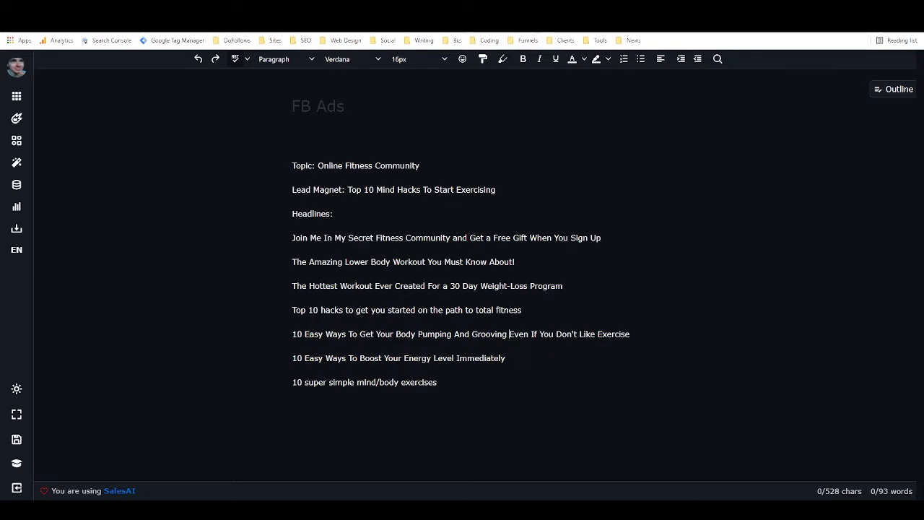
# - Delete the headlines "The Amazing Lower Body Workout You Must Know About!" and "10 super simple mind/body exercises" from the list
pyautogui.hotkey('ctrl', 'z')
pyautogui.hotkey('ctrl', 'z')
pyautogui.moveTo(514, 262); pyautogui.dragTo(278, 254)
pyautogui.press('BackSpace')
pyautogui.press('BackSpace')
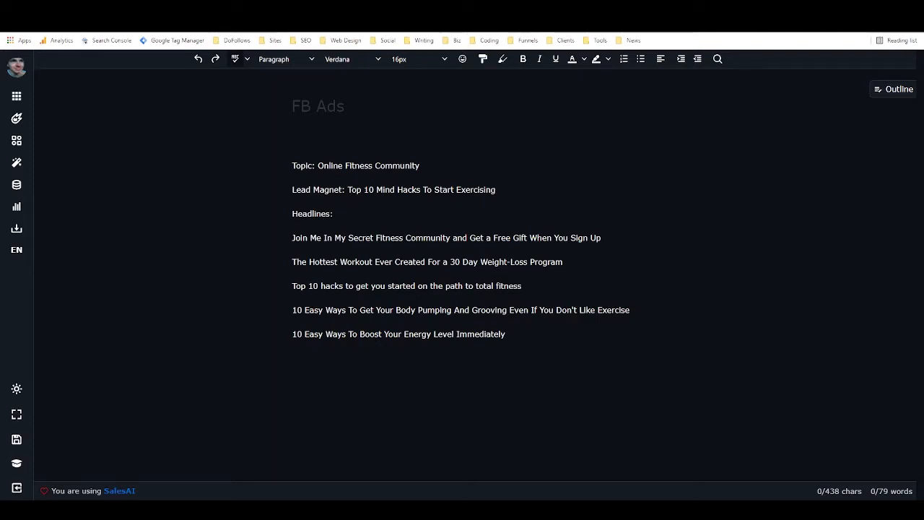
# - Add a "Body Copy:" line below the headlines and open the AIDA (Updated) framework from the Ads category
pyautogui.press('Return')
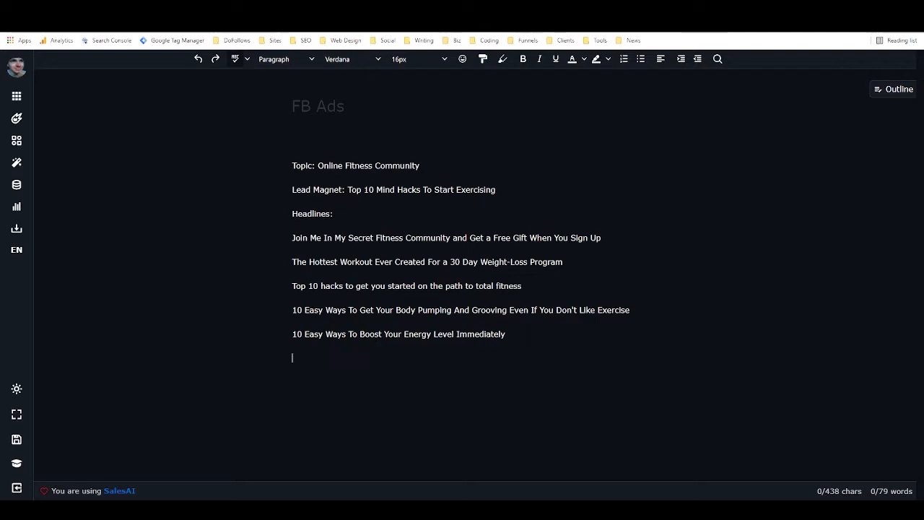
pyautogui.write('Body Copy:')
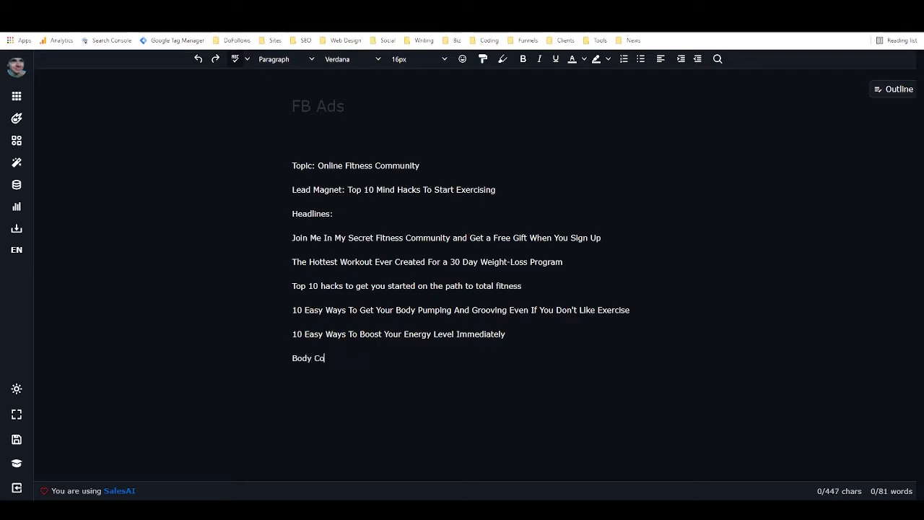
pyautogui.click(21, 148)
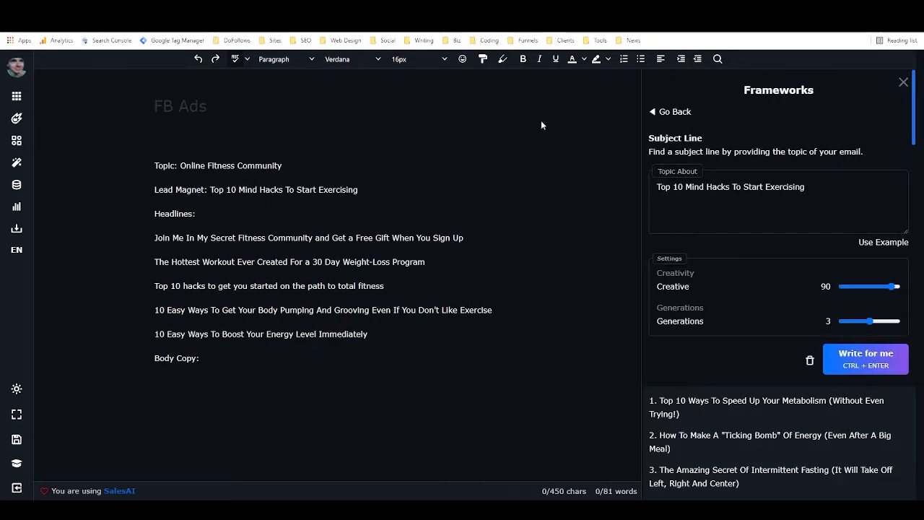
pyautogui.click(679, 110)
pyautogui.click(699, 112)
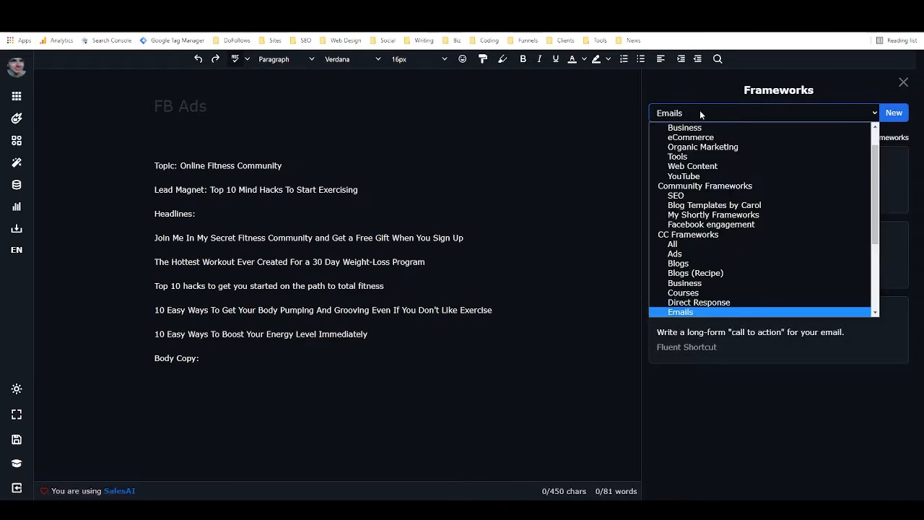
pyautogui.scroll(-3, 728, 159)
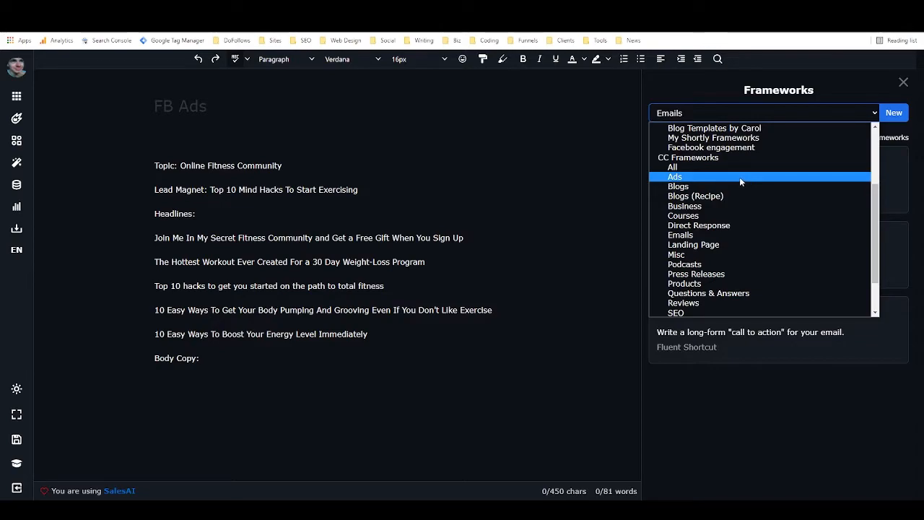
pyautogui.click(736, 176)
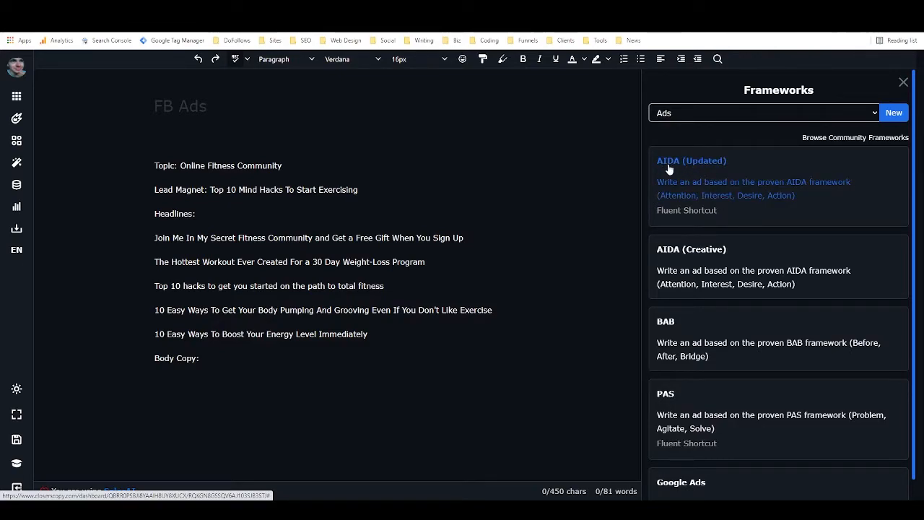
pyautogui.click(704, 189)
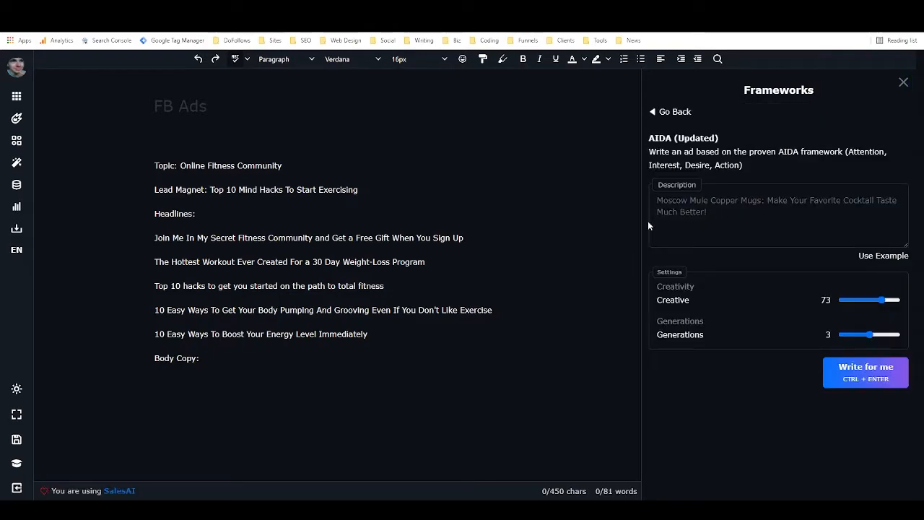
# - Generate AIDA copy from the headline "Join Me In My Secret Fitness Community and Get a Free Gift When You Sign Up" with creativity 81
pyautogui.click(202, 380)
pyautogui.press('BackSpace')
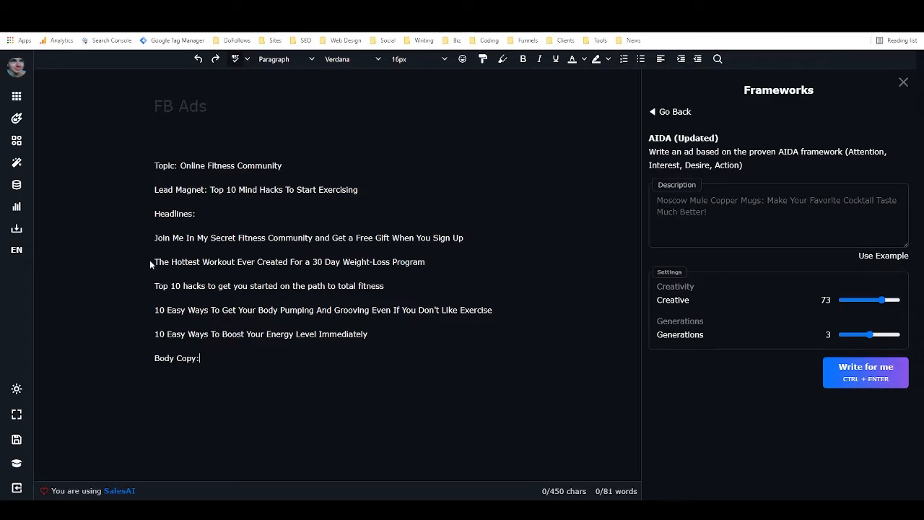
pyautogui.moveTo(154, 237); pyautogui.dragTo(463, 238)
pyautogui.hotkey('ctrl', 'c')
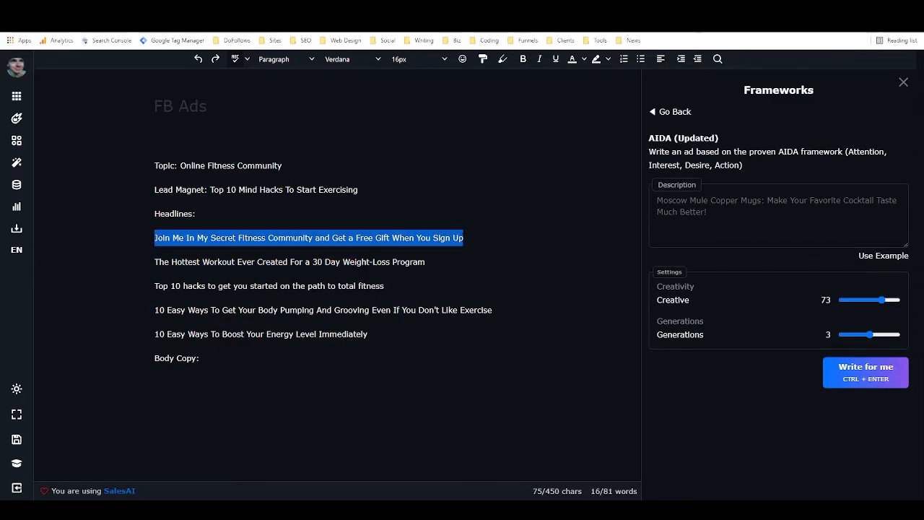
pyautogui.click(708, 214)
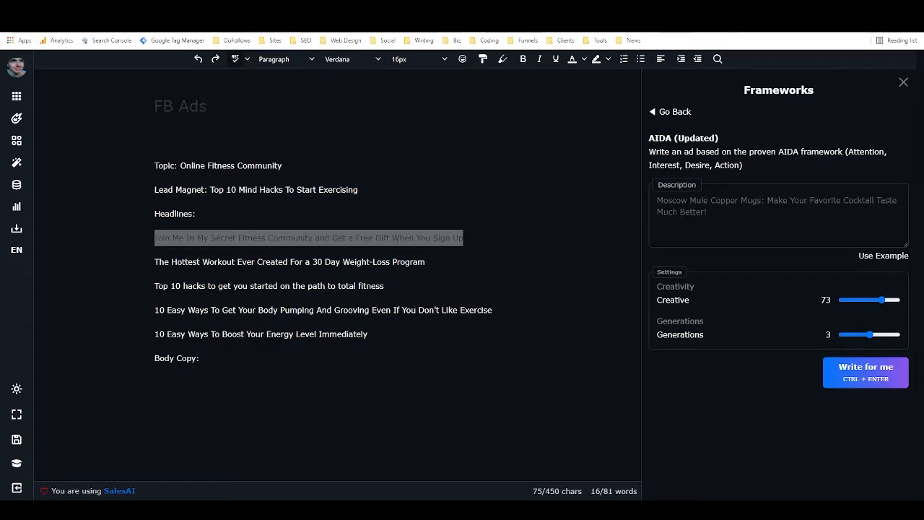
pyautogui.hotkey('ctrl', 'v')
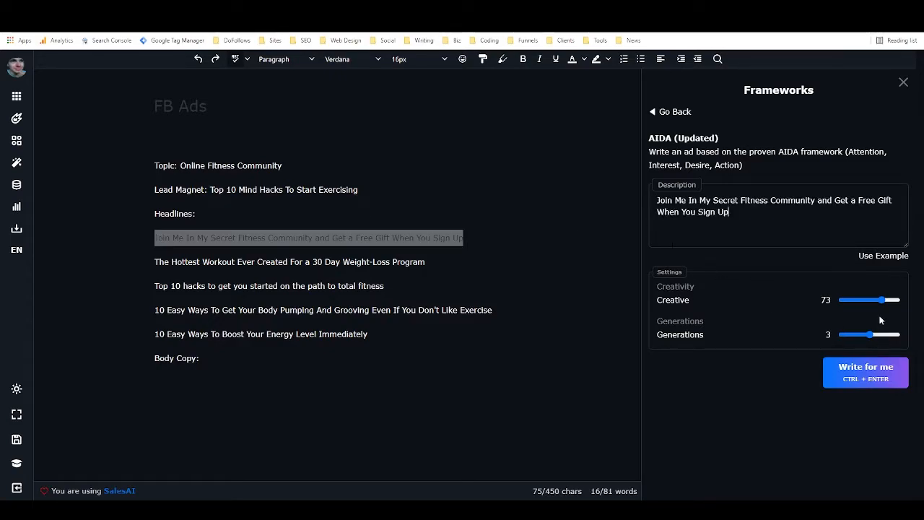
pyautogui.moveTo(885, 306); pyautogui.dragTo(888, 303)
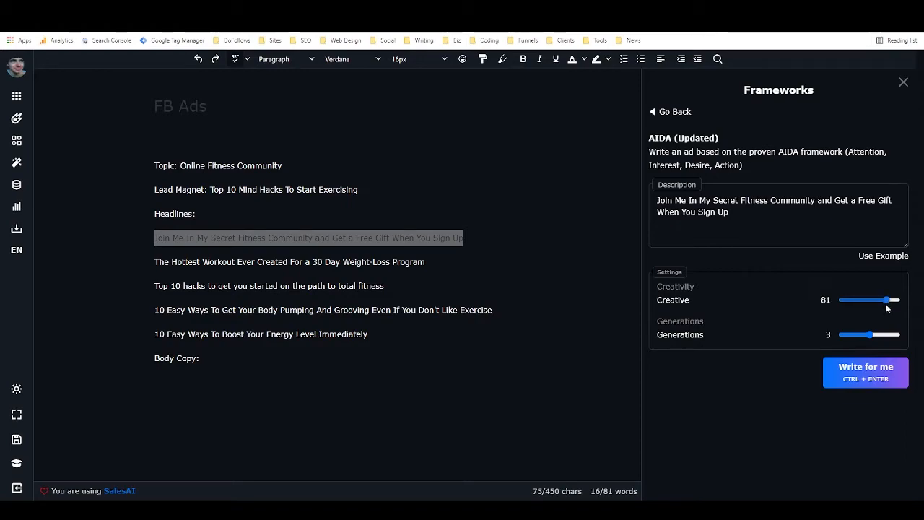
pyautogui.click(858, 372)
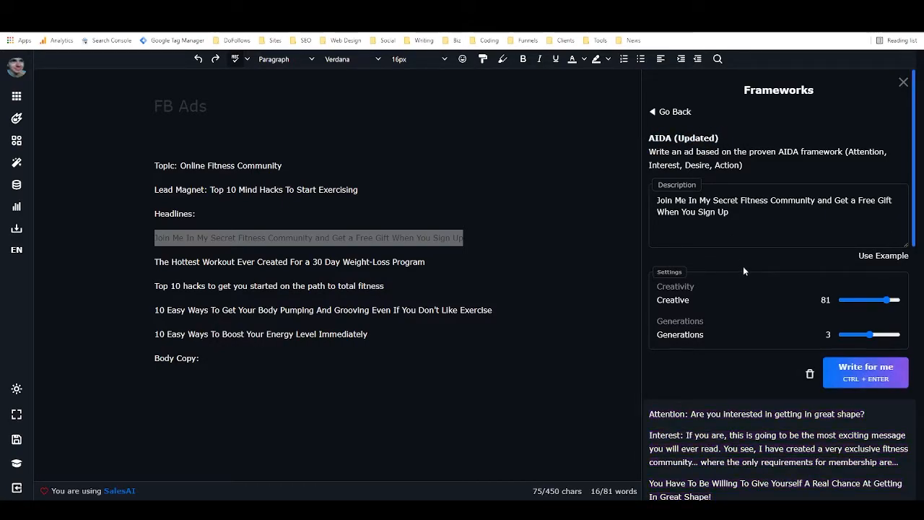
# - Read through the three generated AIDA ads, checking their Attention, Interest, Desire and Action sections
pyautogui.scroll(-2, 743, 266)
pyautogui.scroll(-1, 744, 270)
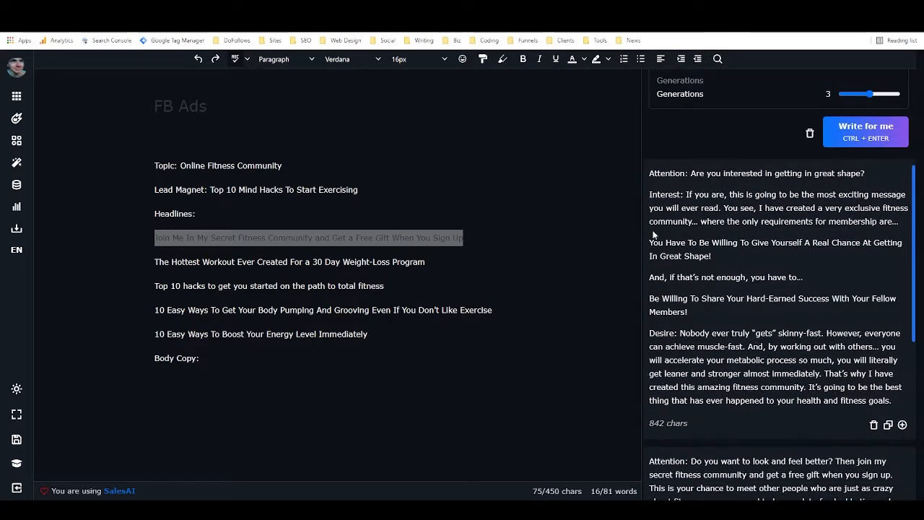
pyautogui.scroll(-2, 699, 310)
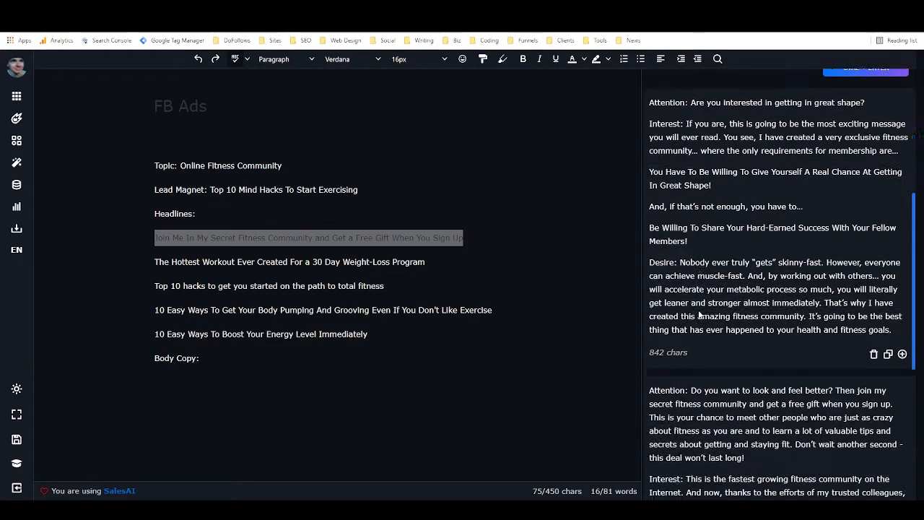
pyautogui.scroll(-1, 699, 309)
pyautogui.scroll(-2, 705, 257)
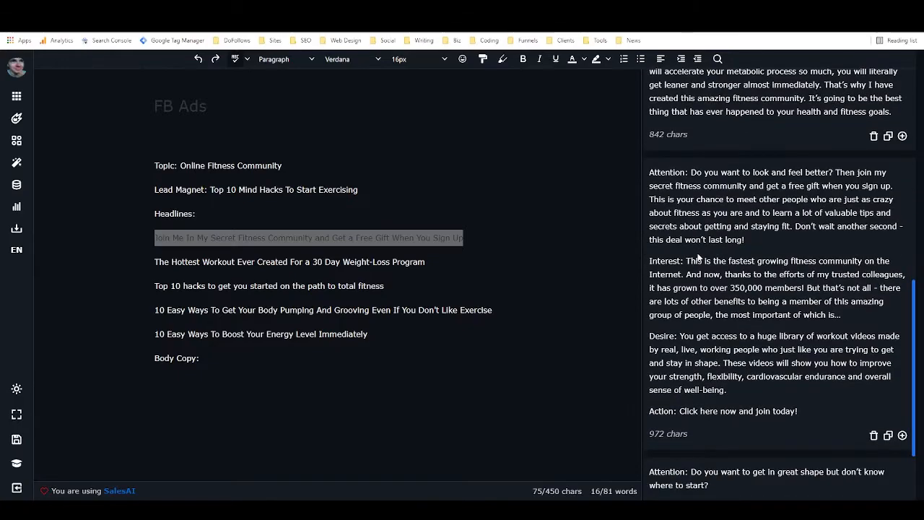
pyautogui.scroll(5, 705, 258)
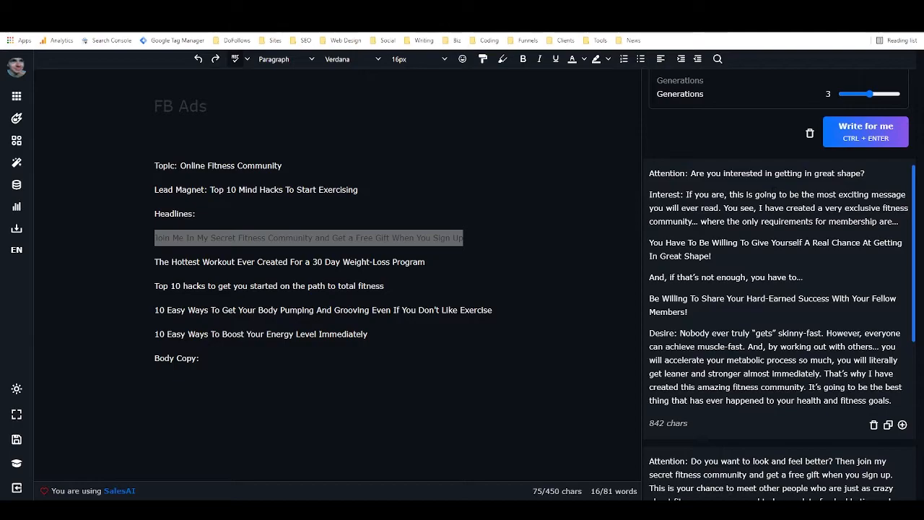
pyautogui.scroll(-5, 761, 205)
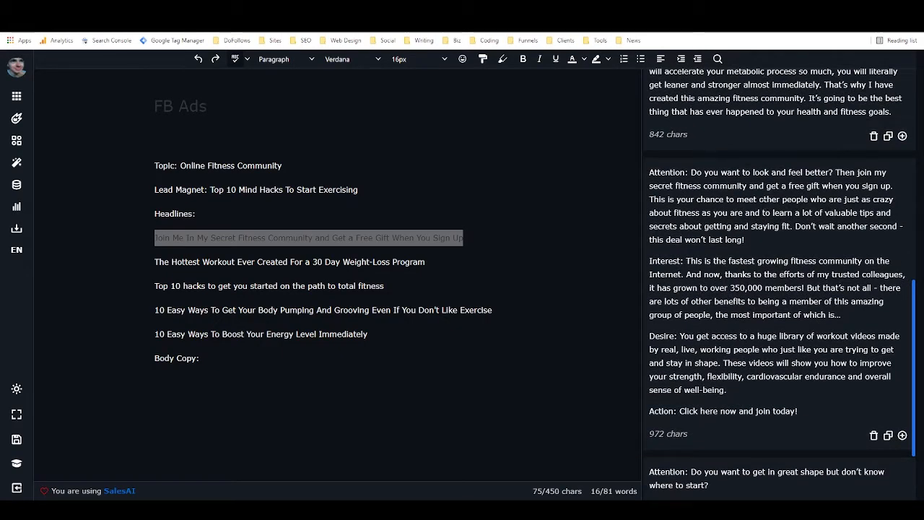
pyautogui.scroll(-2, 764, 206)
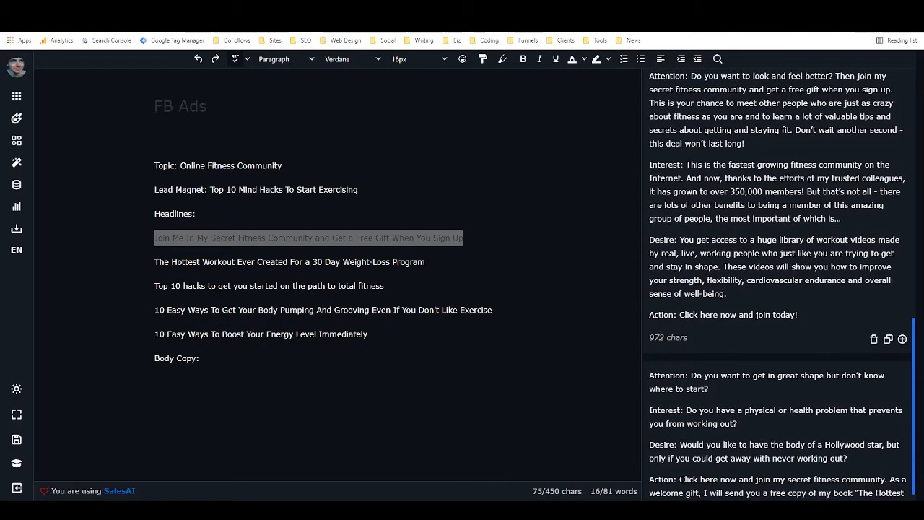
pyautogui.scroll(7, 764, 209)
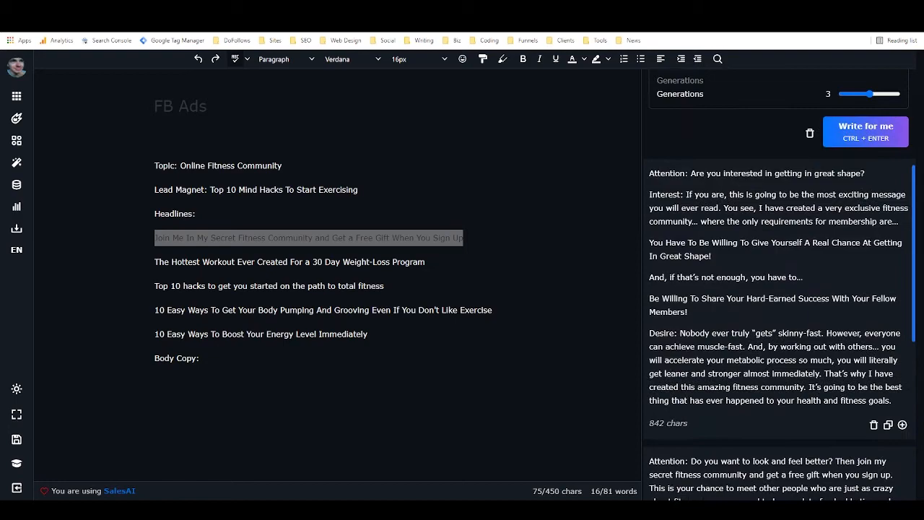
# - Compare the Attention lines of the three generated ads
pyautogui.click(463, 237)
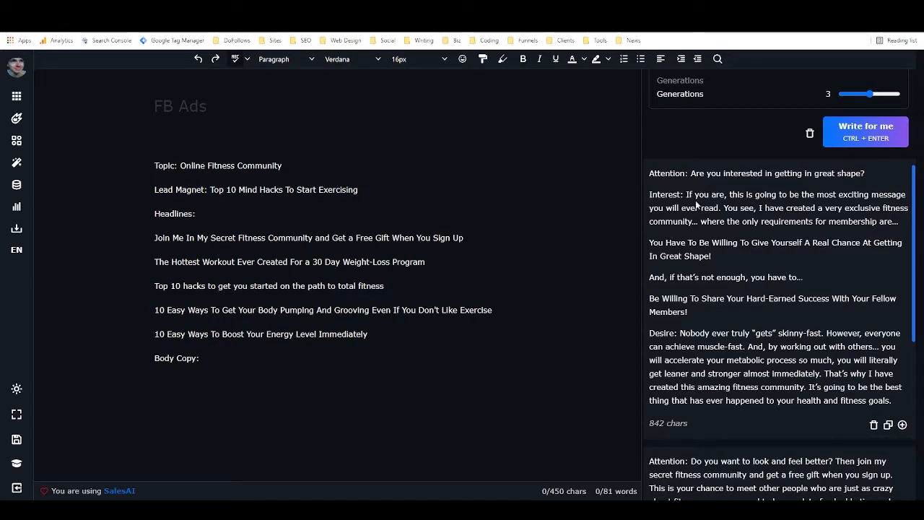
pyautogui.moveTo(691, 173); pyautogui.dragTo(872, 176)
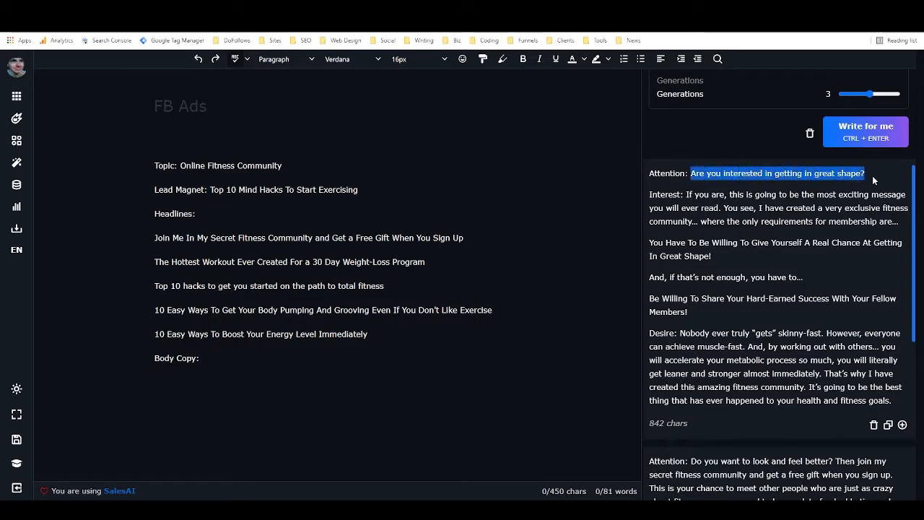
pyautogui.click(761, 209)
pyautogui.scroll(-4, 761, 209)
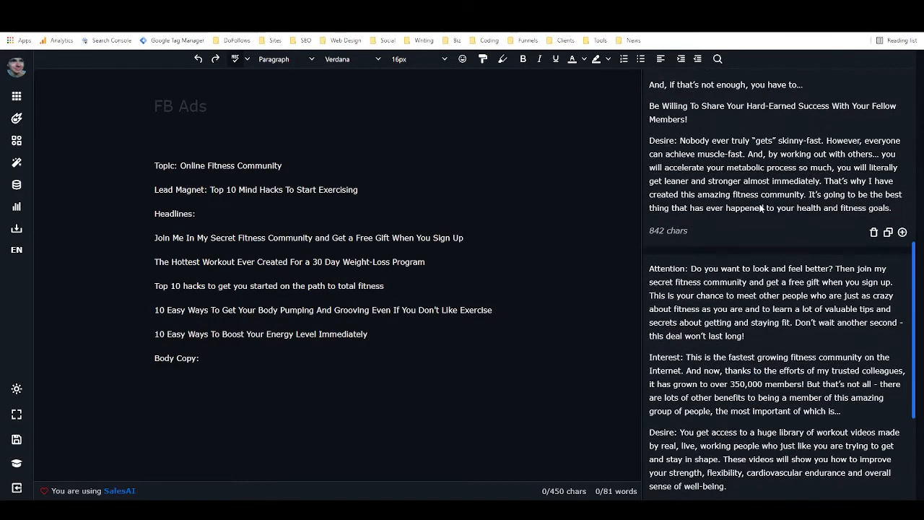
pyautogui.moveTo(690, 268); pyautogui.dragTo(833, 269)
pyautogui.click(794, 292)
pyautogui.scroll(-3, 785, 294)
pyautogui.scroll(-1, 785, 293)
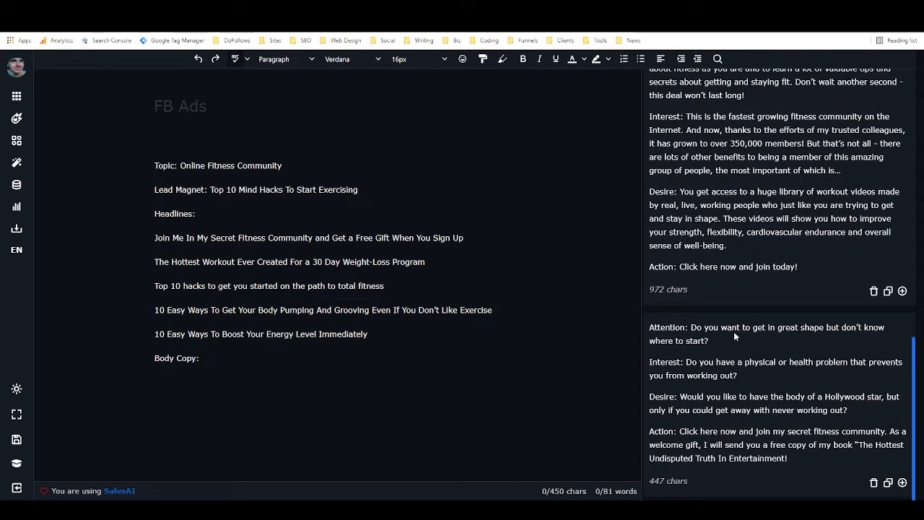
pyautogui.moveTo(690, 328); pyautogui.dragTo(718, 335)
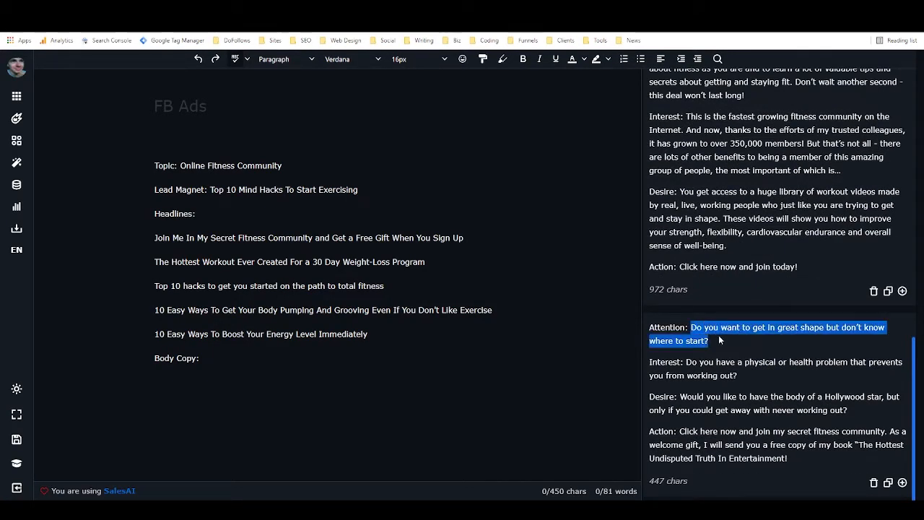
pyautogui.click(722, 338)
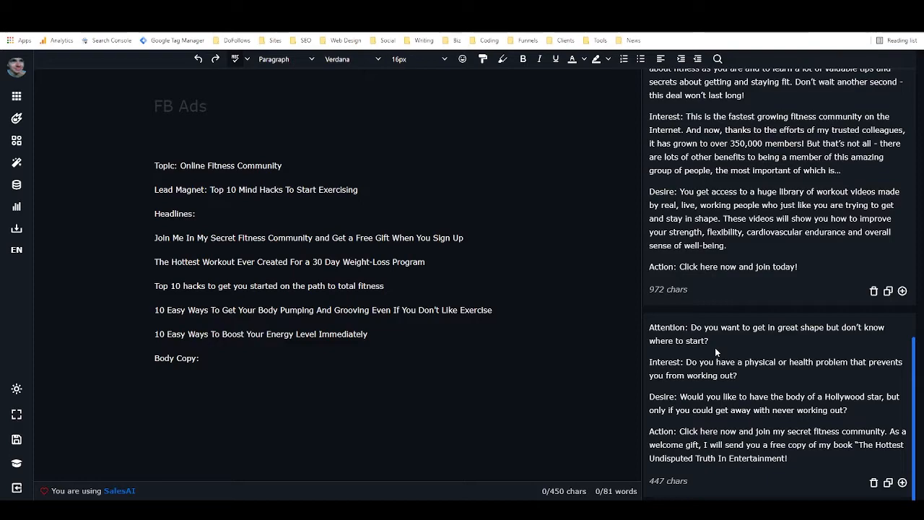
pyautogui.scroll(-1, 716, 339)
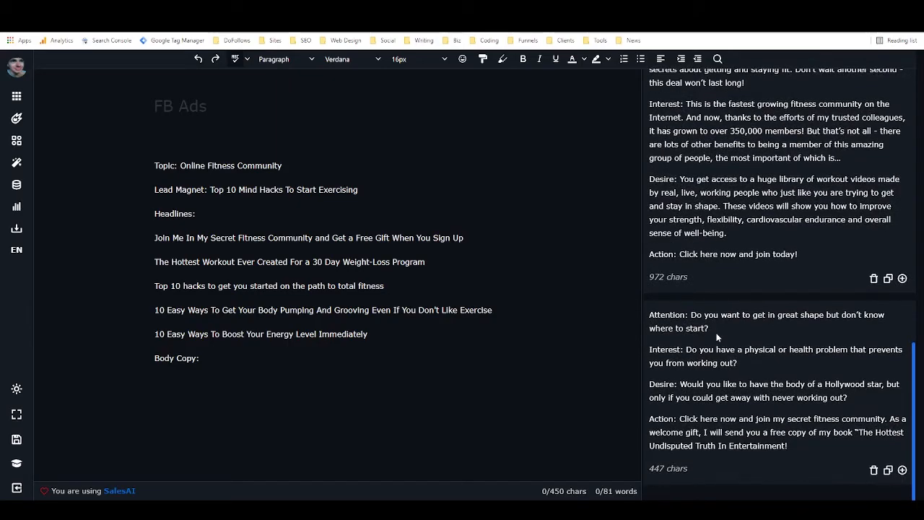
# - Lower the creativity to 10 (Strict) and generate a new set of AIDA ads from the same description
pyautogui.scroll(4, 716, 334)
pyautogui.scroll(5, 716, 331)
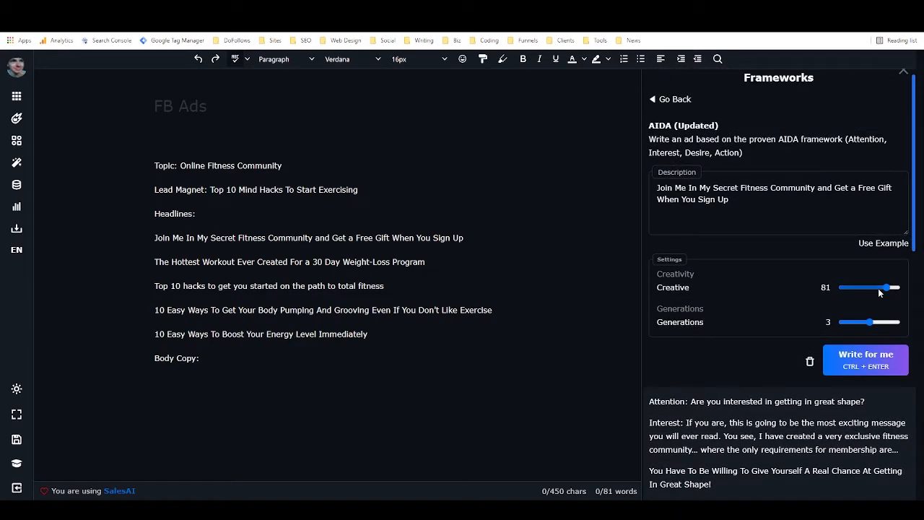
pyautogui.moveTo(879, 292); pyautogui.dragTo(848, 291)
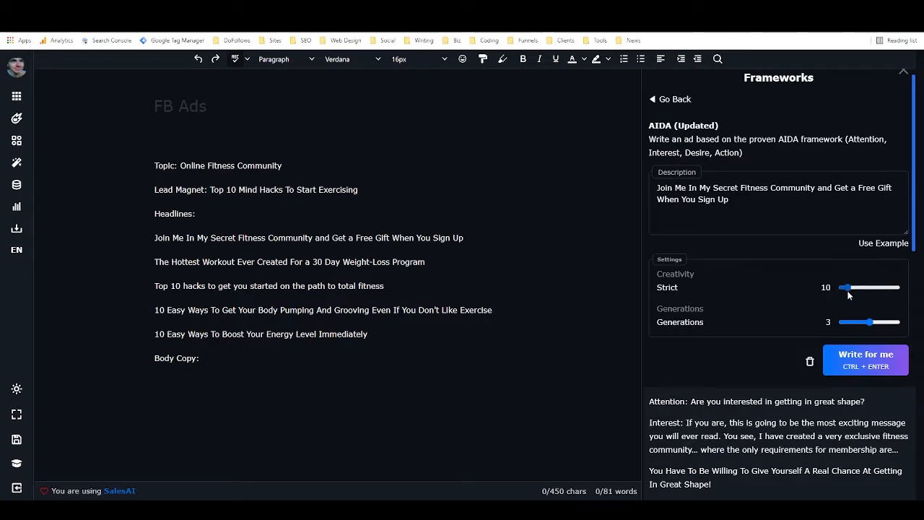
pyautogui.click(848, 354)
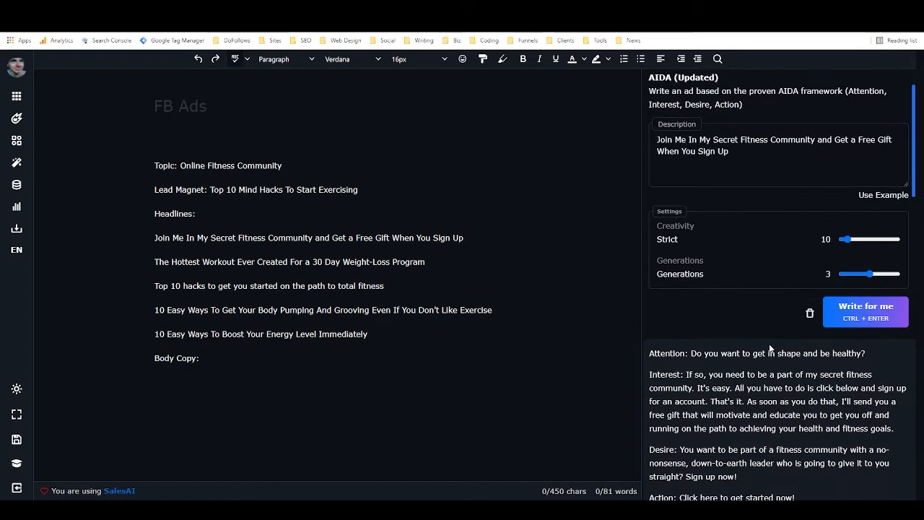
# - Copy the generated ad opening with "Do you want to get in shape and be healthy?" and paste it below the "Body Copy:" line
pyautogui.scroll(-3, 768, 340)
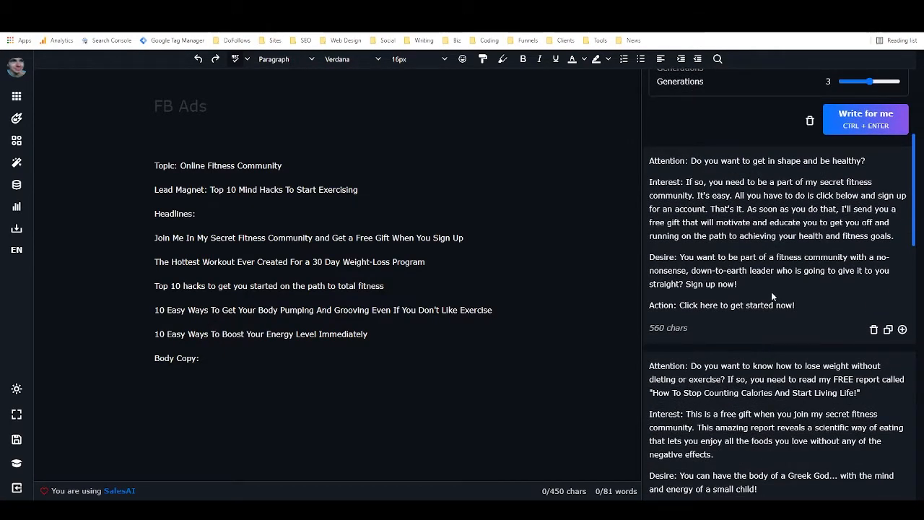
pyautogui.scroll(-3, 771, 291)
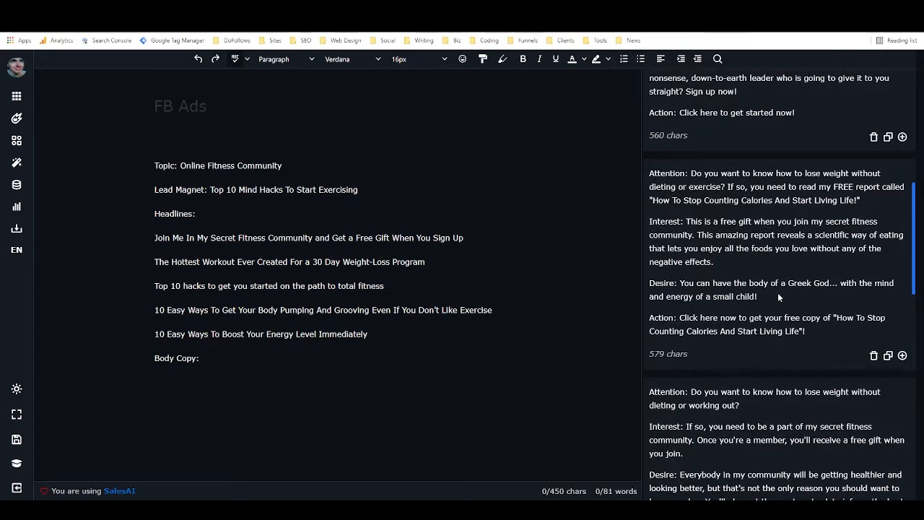
pyautogui.scroll(1, 777, 292)
pyautogui.scroll(2, 778, 292)
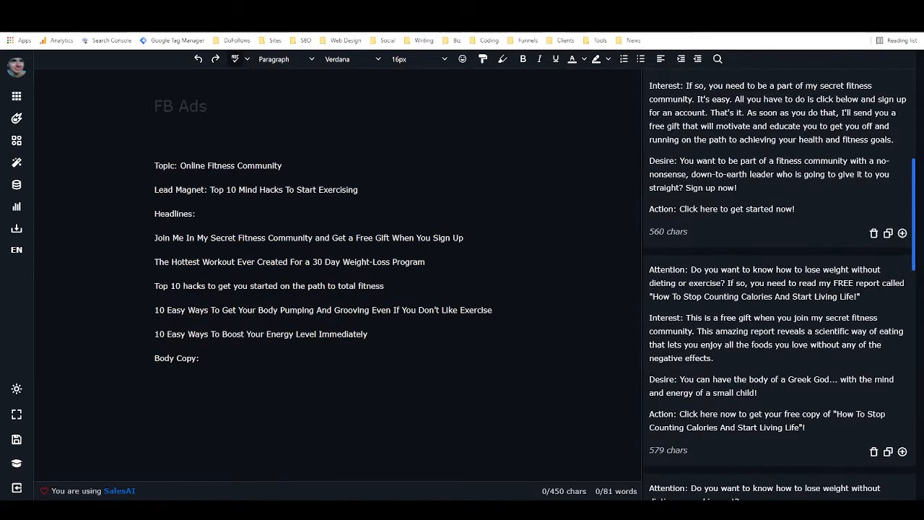
pyautogui.scroll(1, 781, 296)
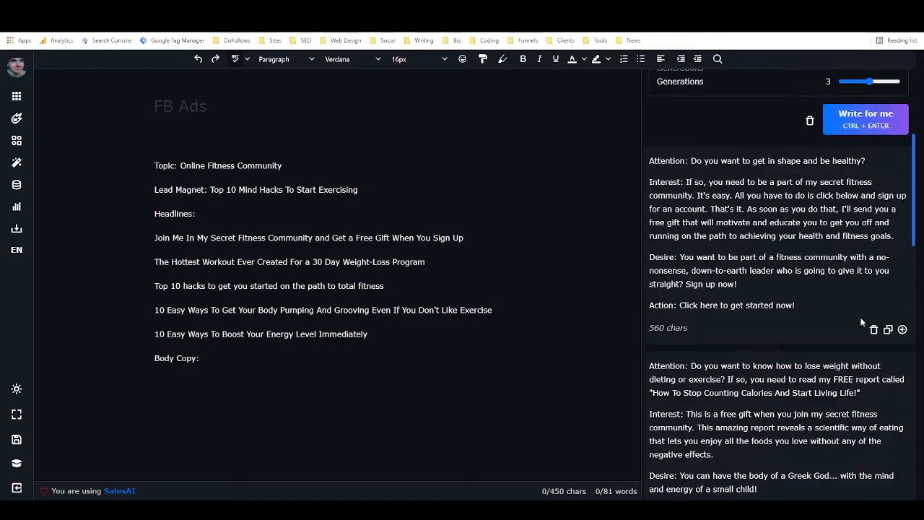
pyautogui.click(888, 329)
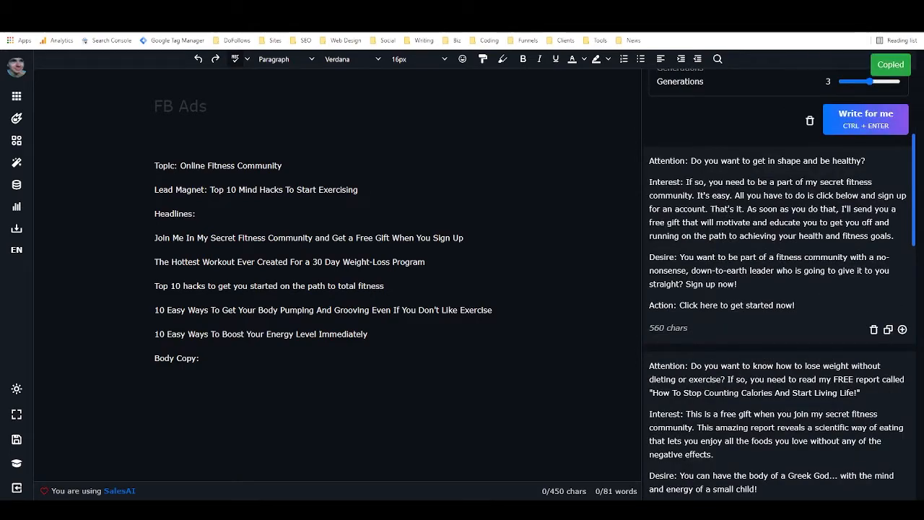
pyautogui.click(225, 376)
pyautogui.press('Return')
pyautogui.hotkey('ctrl', 'v')
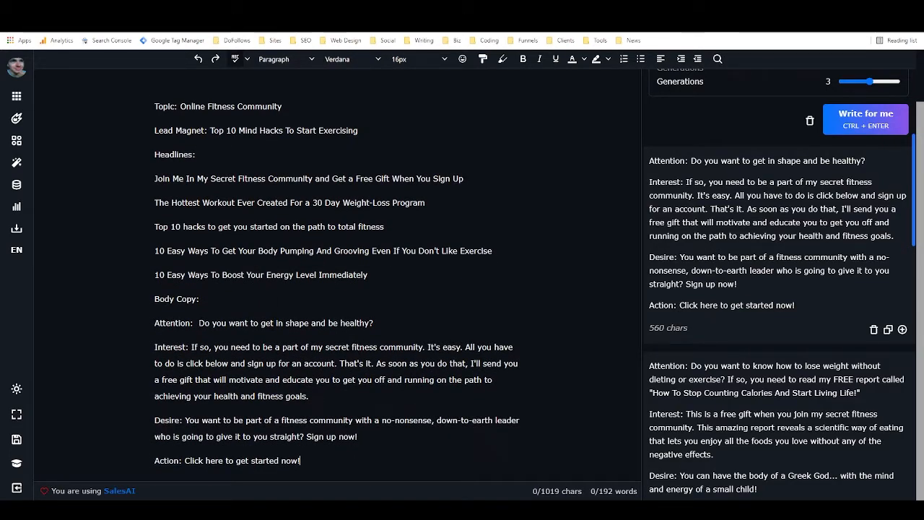
# - Remove the "Attention:" and "Interest:" labels from the pasted body copy
pyautogui.moveTo(196, 322); pyautogui.dragTo(154, 323)
pyautogui.press('BackSpace')
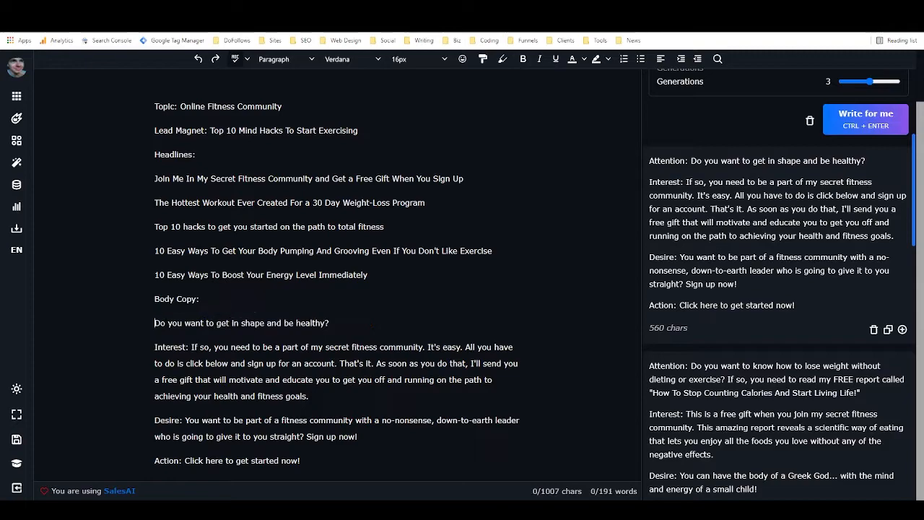
pyautogui.doubleClick(169, 347)
pyautogui.press('BackSpace')
pyautogui.press('Delete')
pyautogui.press('Delete')
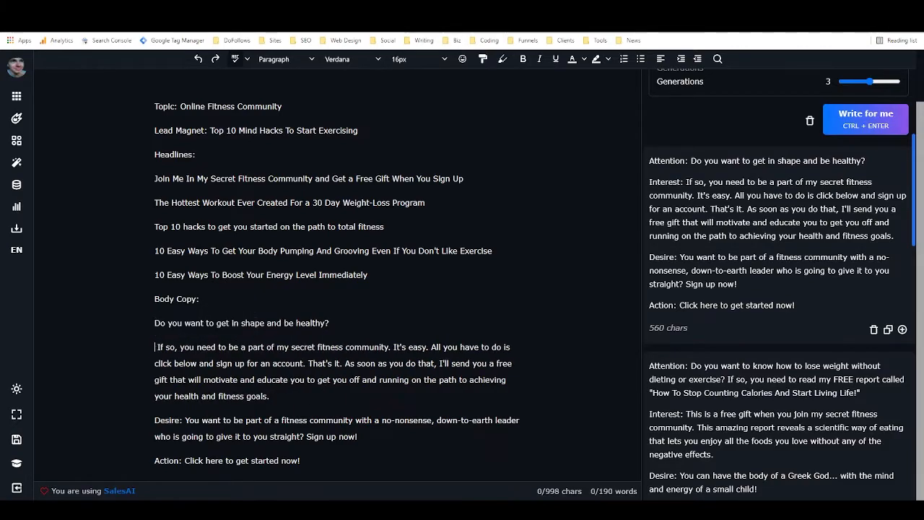
# - Remove the "Desire:" and "Action:" labels from the last two paragraphs of the body copy
pyautogui.doubleClick(164, 419)
pyautogui.press('BackSpace')
pyautogui.press('Delete')
pyautogui.press('Delete')
pyautogui.doubleClick(166, 460)
pyautogui.tripleClick(166, 460)
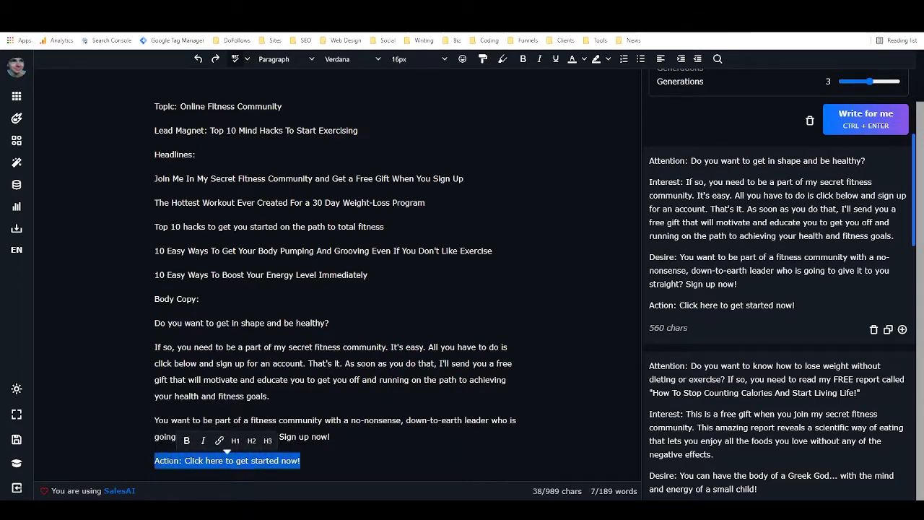
pyautogui.doubleClick(166, 460)
pyautogui.press('BackSpace')
pyautogui.press('Delete')
pyautogui.press('Delete')
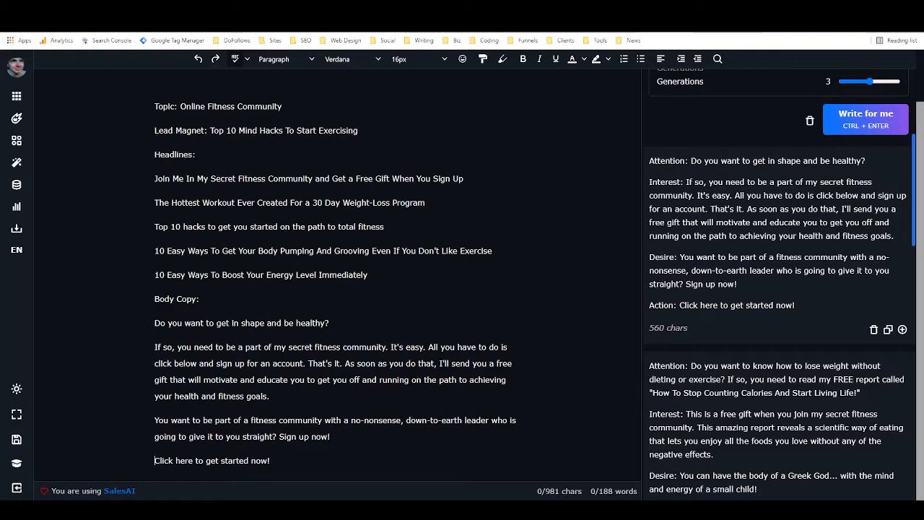
# - Select the body copy's opening question, "Do you want to get in shape and be healthy?", to review it
pyautogui.moveTo(153, 323); pyautogui.dragTo(329, 323)
pyautogui.click(329, 322)
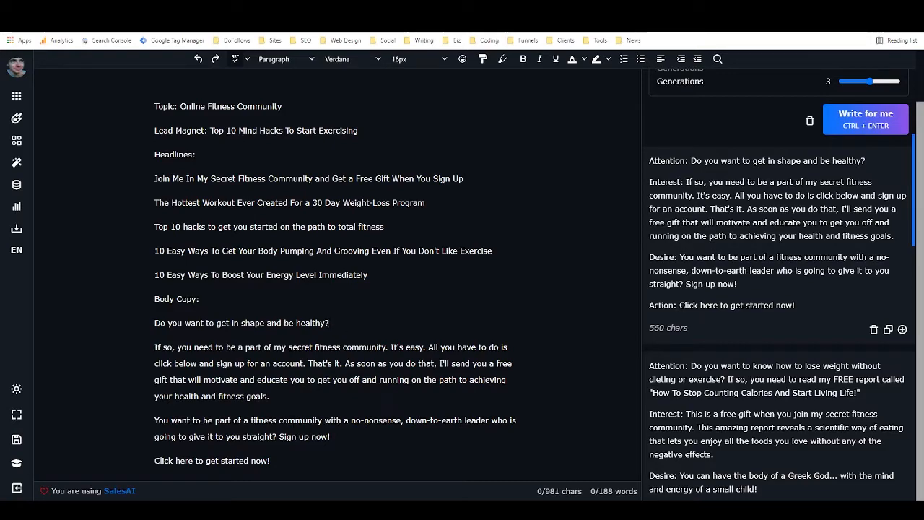
pyautogui.moveTo(155, 323); pyautogui.dragTo(330, 322)
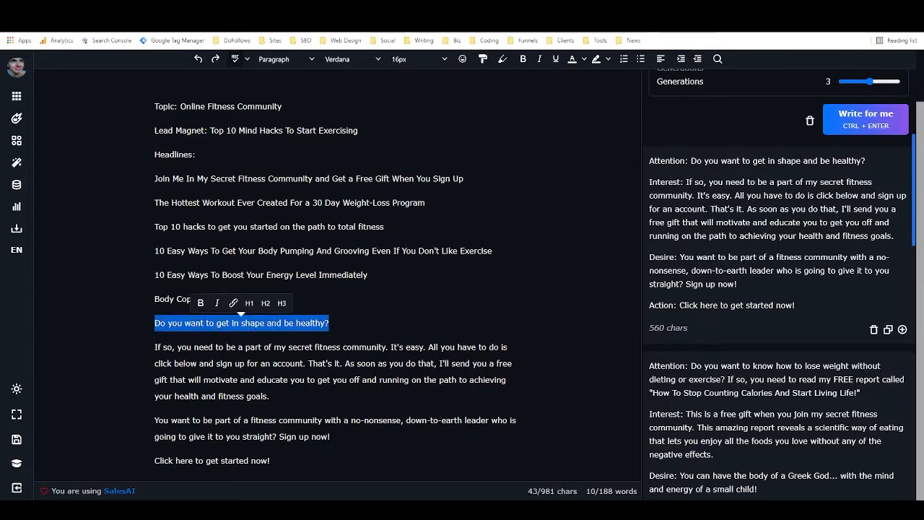
# - Replace the body copy's opening question with "All I wanted was to get in shape and feel healthy..."
pyautogui.click(332, 323)
pyautogui.moveTo(331, 322); pyautogui.dragTo(154, 323)
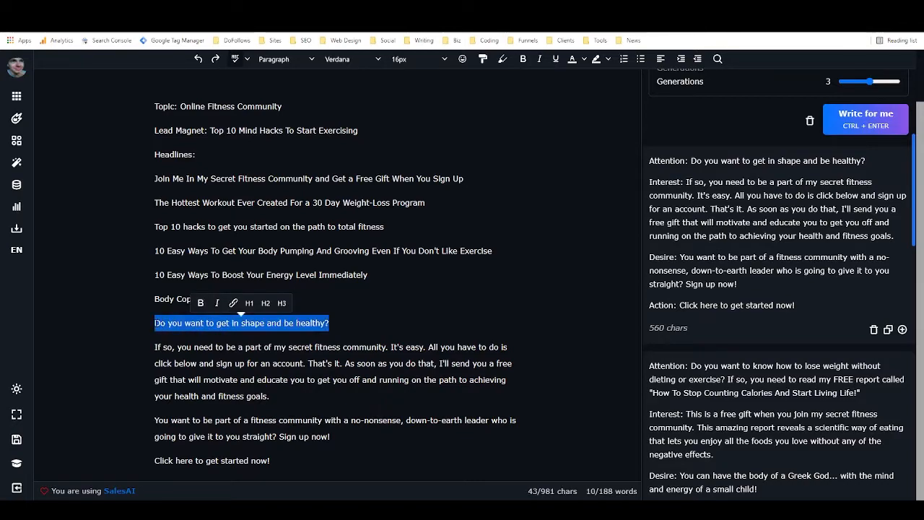
pyautogui.write('All I wanted was to get in shape and ')
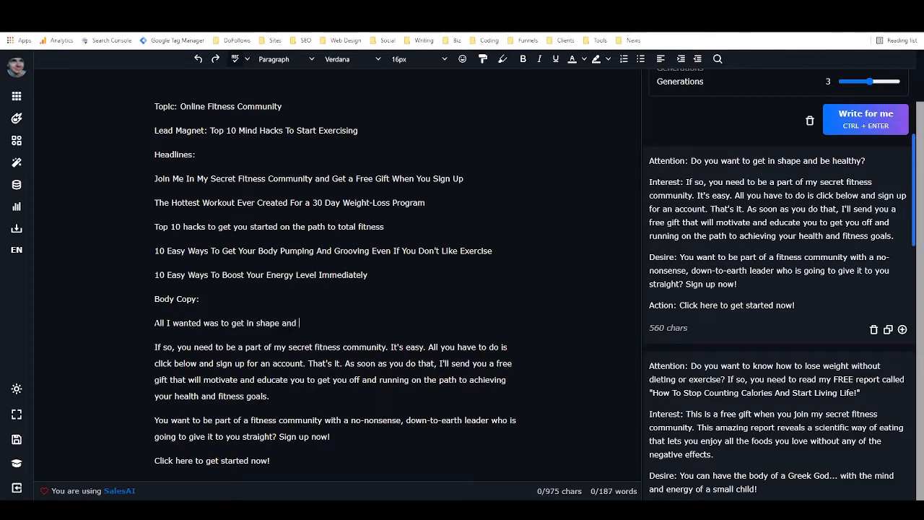
pyautogui.write('feel ')
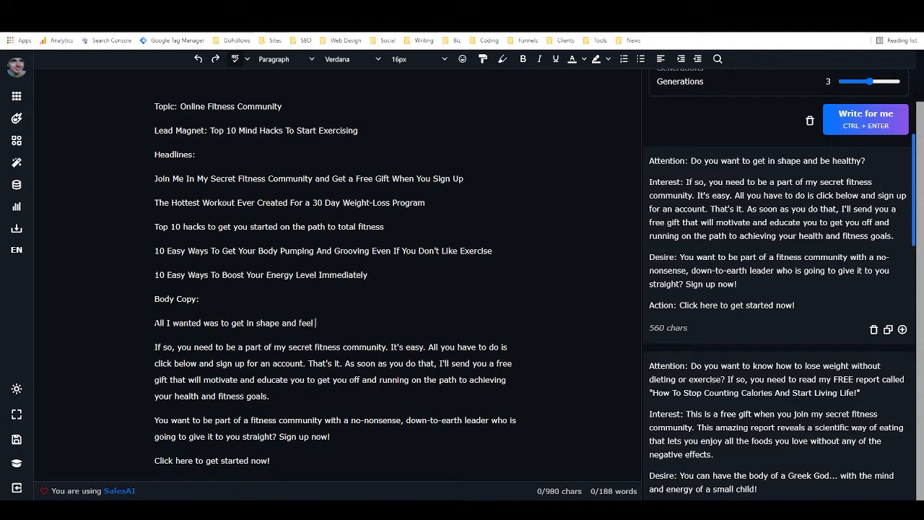
pyautogui.write('healthy...')
# - Reword the second paragraph as "That's why I started my secret fitness community. Want to join me?" and split off the text from "It's easy."
pyautogui.moveTo(155, 347); pyautogui.dragTo(271, 347)
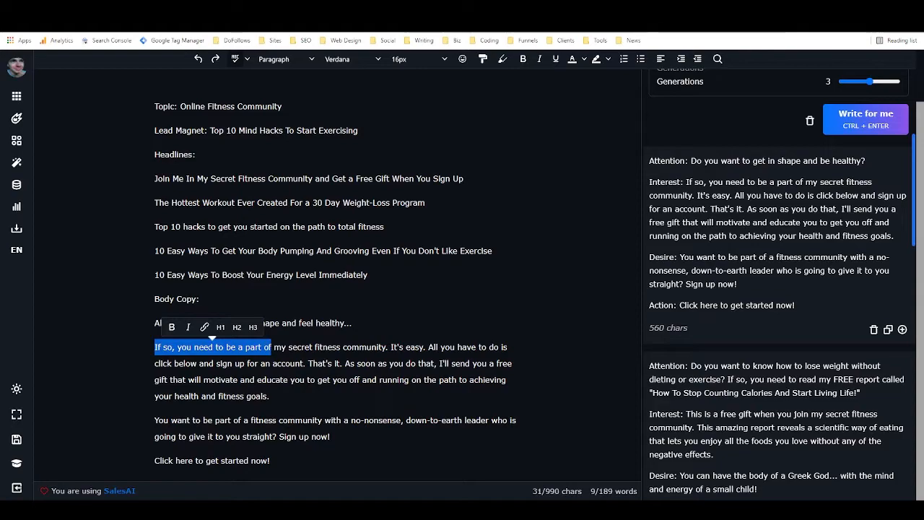
pyautogui.write("That's why")
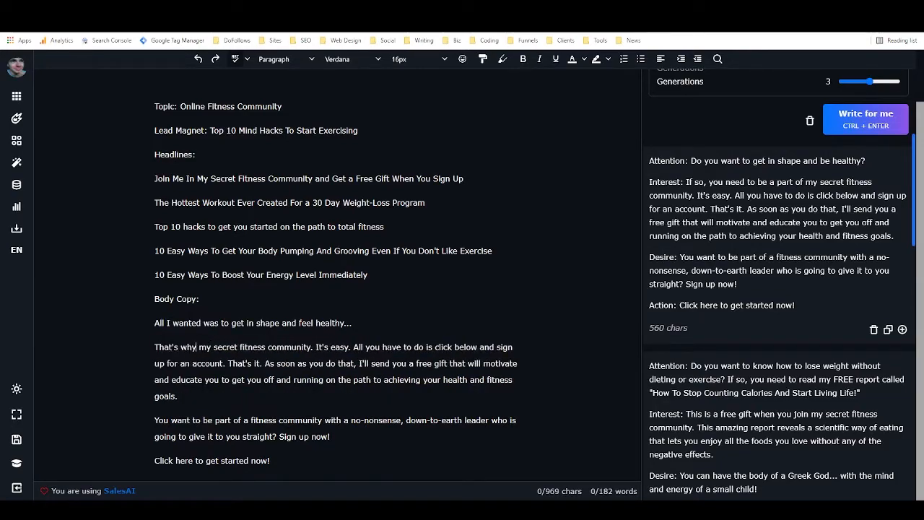
pyautogui.write(' I started')
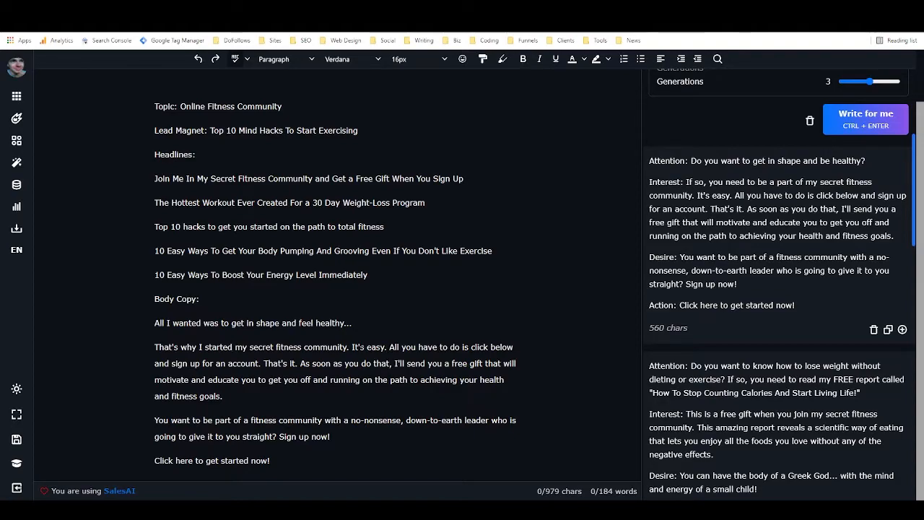
pyautogui.press('Return')
pyautogui.click(349, 340)
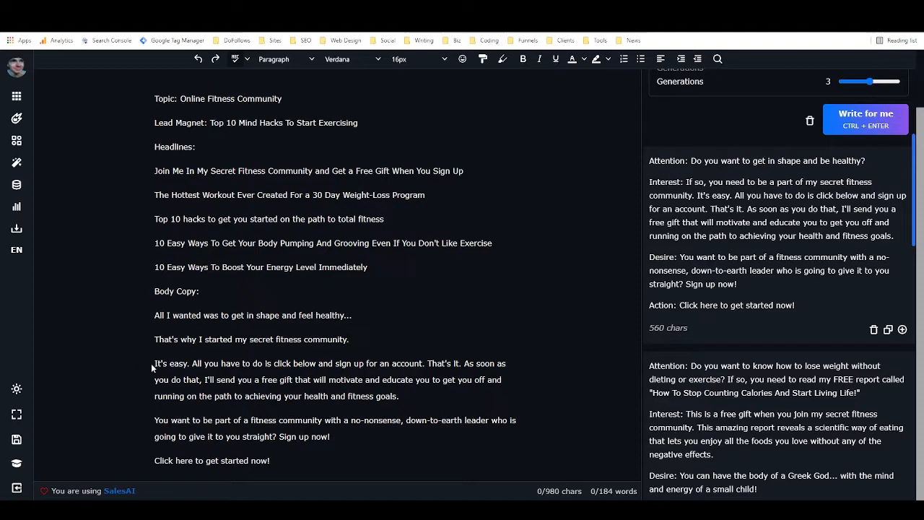
pyautogui.write('Want to join me?')
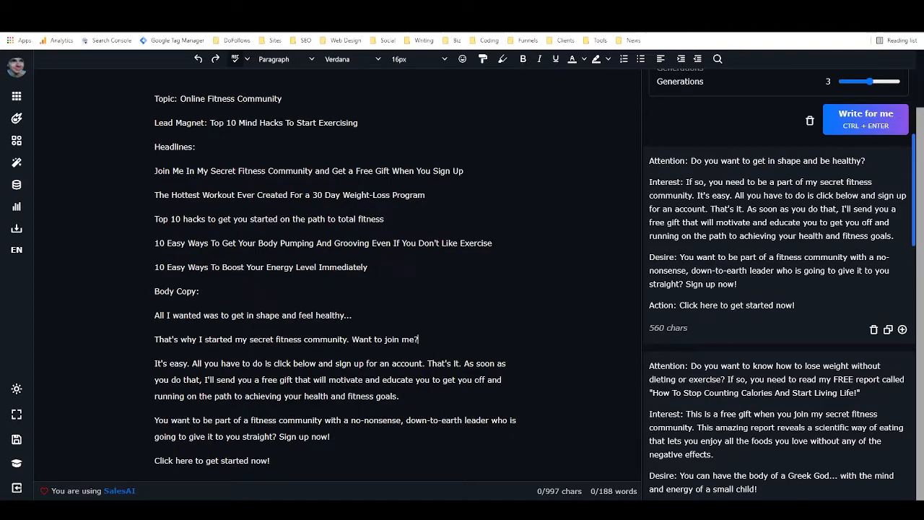
# - Change "get you off and running" to "get you up and running" and delete "Sign up now!" from the body copy
pyautogui.doubleClick(481, 379)
pyautogui.write('up')
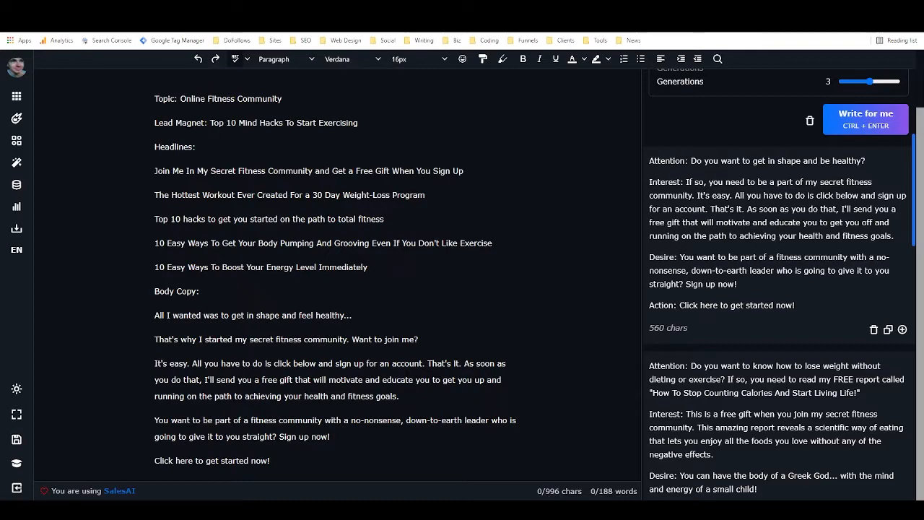
pyautogui.moveTo(279, 436); pyautogui.dragTo(348, 436)
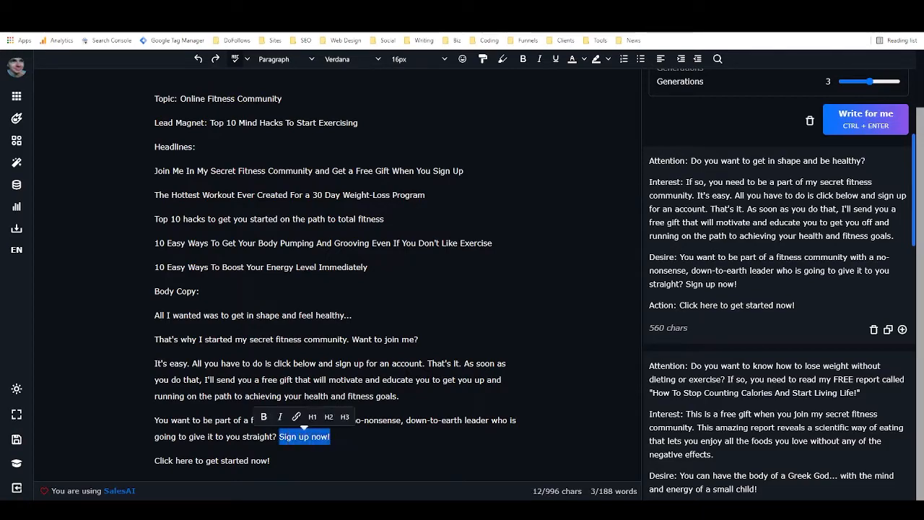
pyautogui.press('BackSpace')
pyautogui.press('BackSpace')
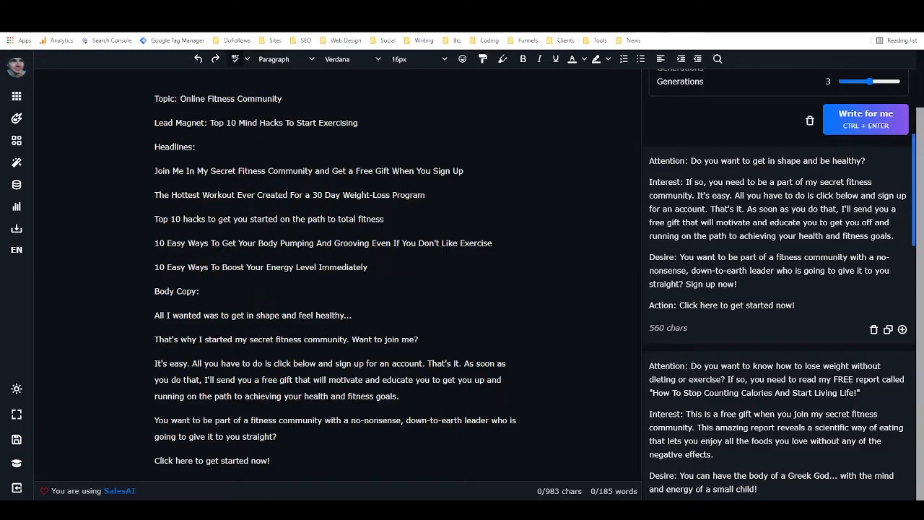
# - Review the edited body copy from its opening line through the closing call to action
pyautogui.moveTo(154, 315); pyautogui.dragTo(352, 315)
pyautogui.click(353, 315)
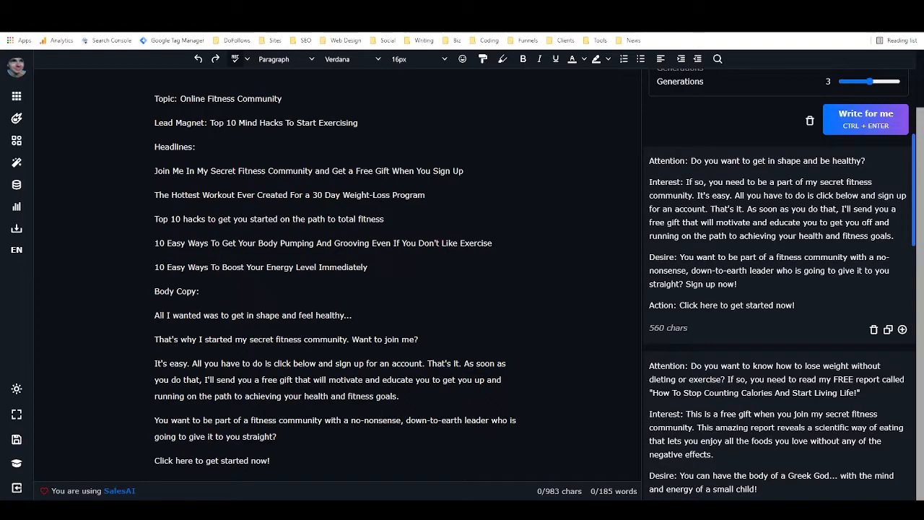
pyautogui.moveTo(154, 315)
pyautogui.mouseDown()
pyautogui.moveTo(352, 314)
pyautogui.moveTo(389, 338)
pyautogui.moveTo(418, 338)
pyautogui.mouseUp()
pyautogui.click(312, 338)
pyautogui.click(419, 339)
pyautogui.moveTo(158, 364); pyautogui.dragTo(303, 420)
pyautogui.click(270, 460)
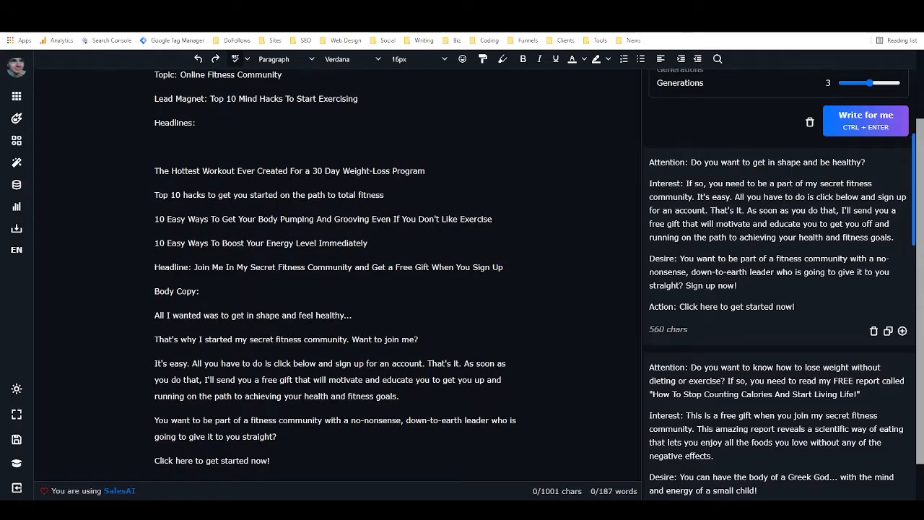
# - Switch from the AIDA (Updated) framework to the PAS framework in the Ads category
pyautogui.scroll(3, 780, 289)
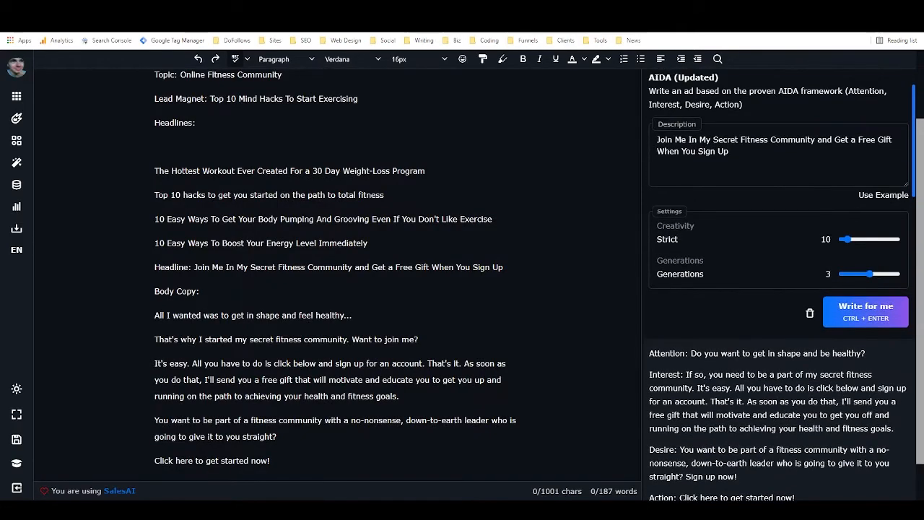
pyautogui.scroll(2, 780, 216)
pyautogui.click(674, 112)
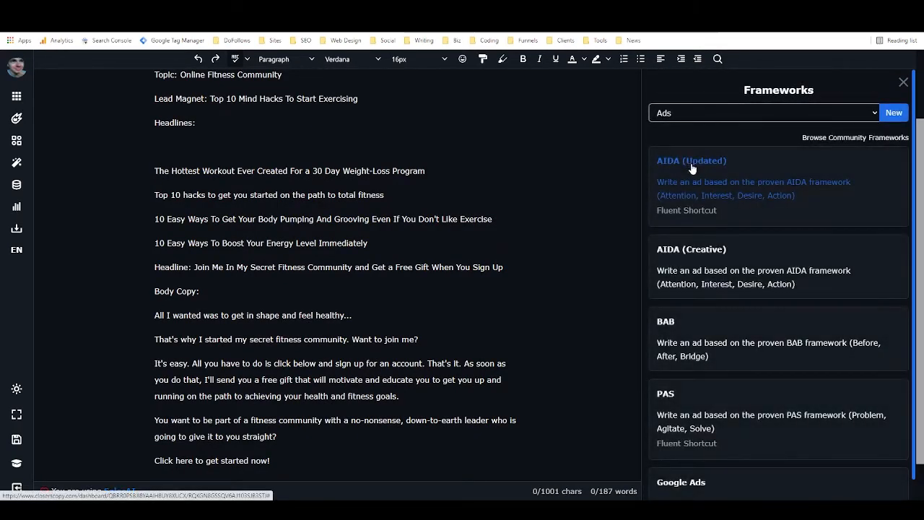
pyautogui.click(693, 405)
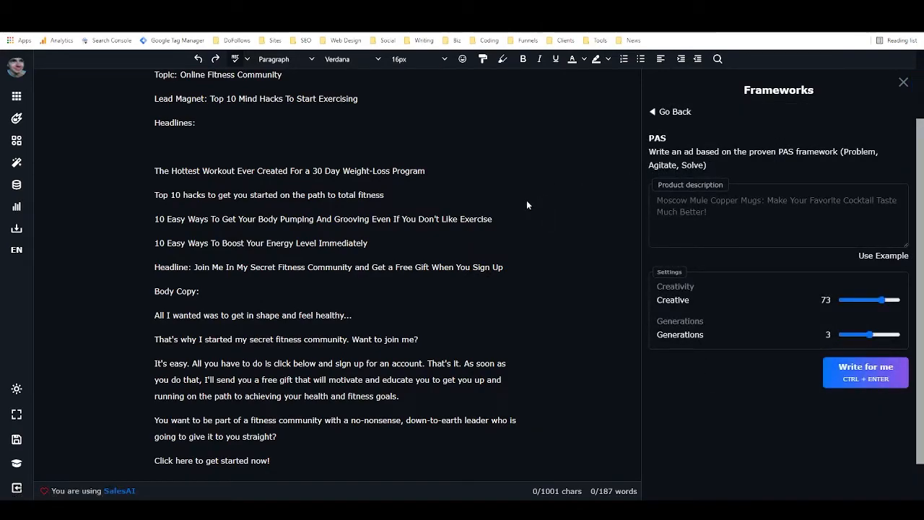
# - Generate PAS ads at creativity 91 from the headline "10 Easy Ways To Get Your Body Pumping And Grooving Even If You Don't Like Exercise"
pyautogui.scroll(1, 526, 200)
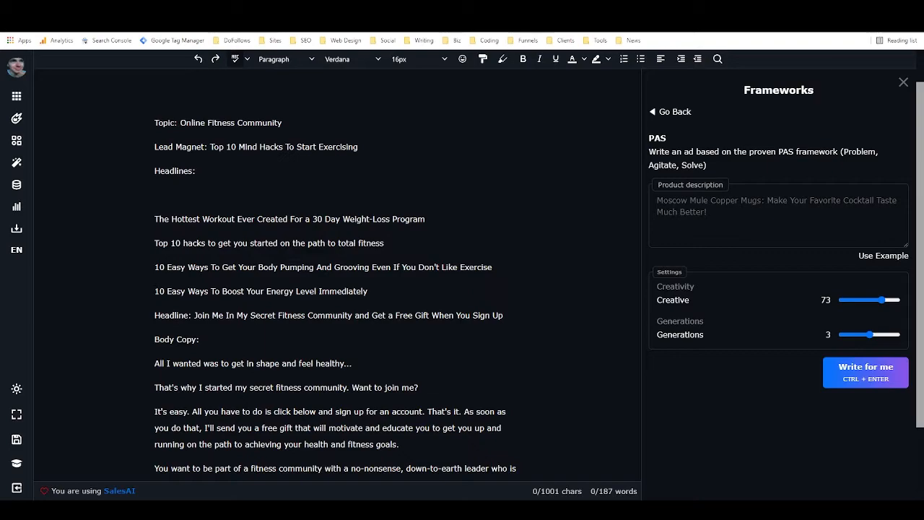
pyautogui.moveTo(154, 267); pyautogui.dragTo(491, 267)
pyautogui.hotkey('ctrl', 'c')
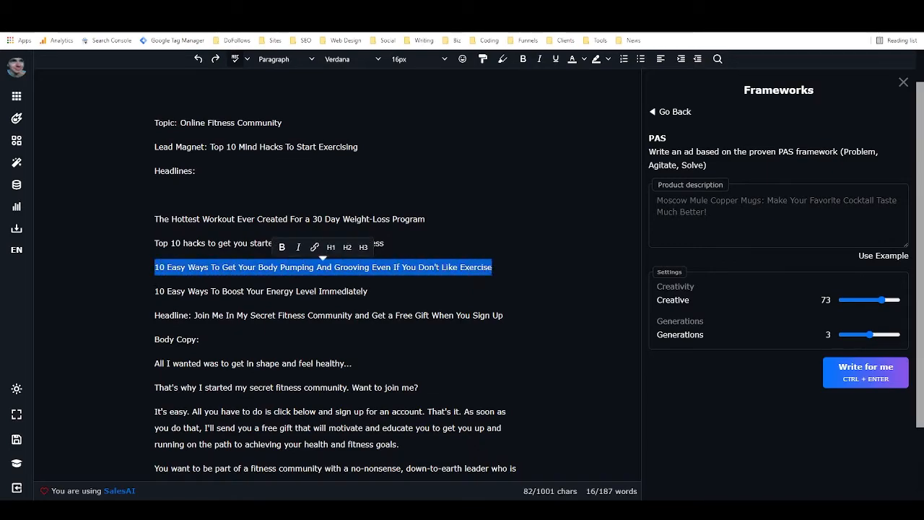
pyautogui.click(693, 206)
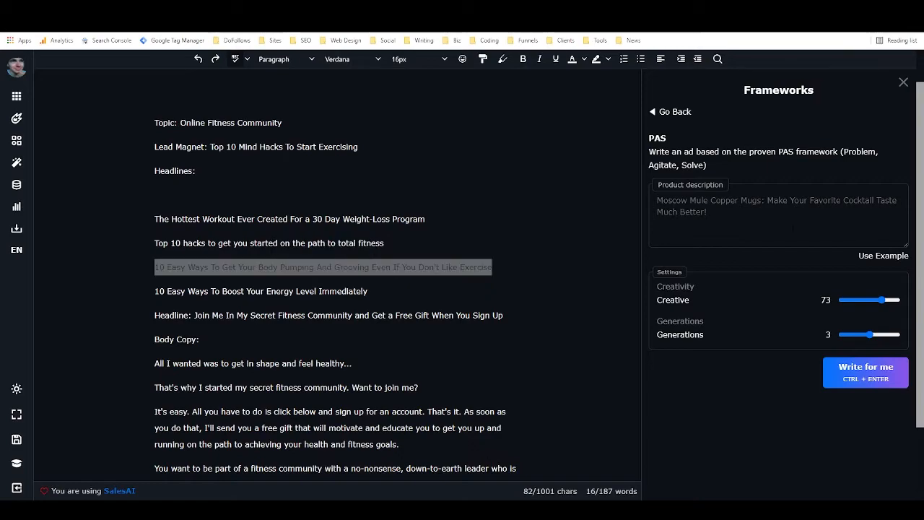
pyautogui.hotkey('ctrl', 'v')
pyautogui.moveTo(882, 300); pyautogui.dragTo(893, 300)
pyautogui.hotkey('ctrl', 'Return')
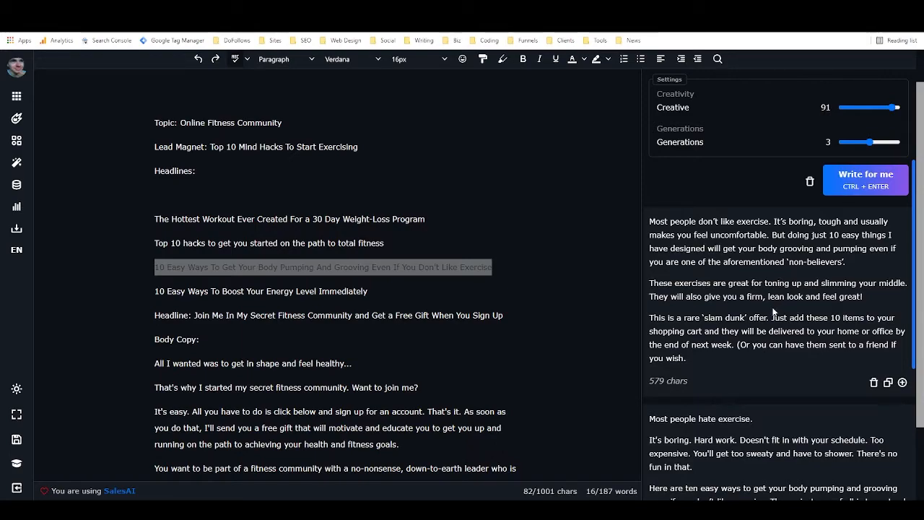
# - Copy the generated ad opening with "Most people don't like exercise" into the document below "###", under its headline and a "Body Copy:" line
pyautogui.click(888, 382)
pyautogui.scroll(-1, 383, 282)
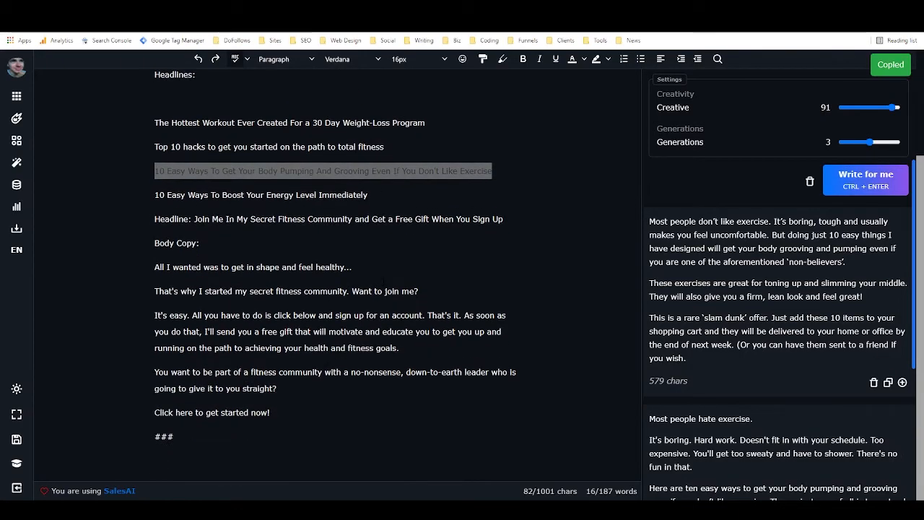
pyautogui.click(181, 465)
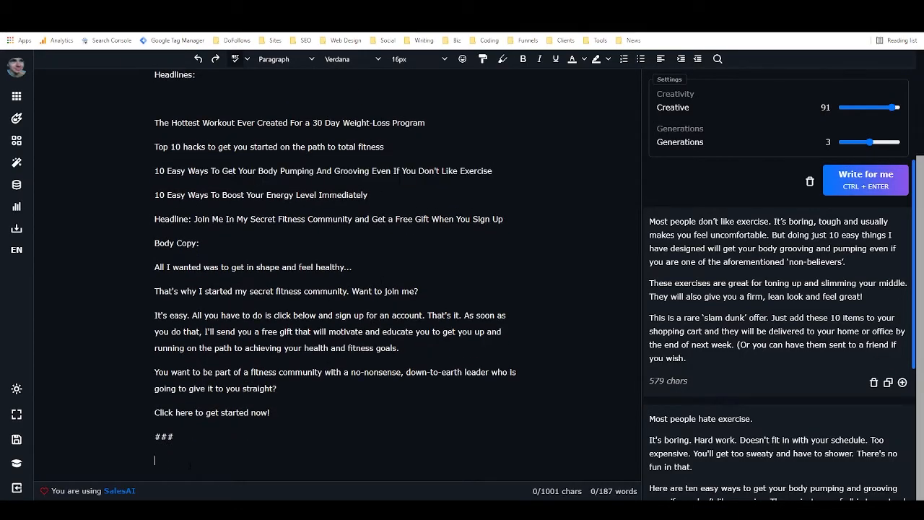
pyautogui.press('Return')
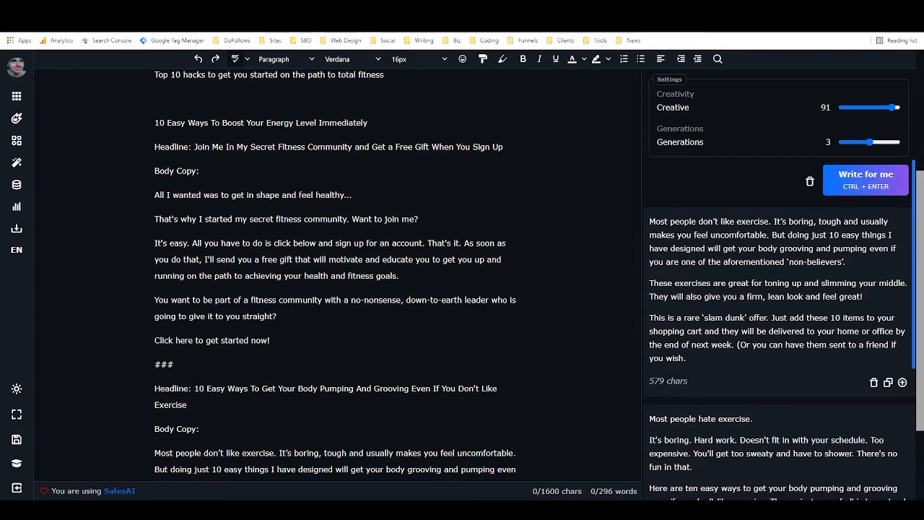
# - Reword the second ad's middle paragraph as "My fitness programs will help you feel better and achieve your wellness goals."
pyautogui.scroll(-2, 337, 289)
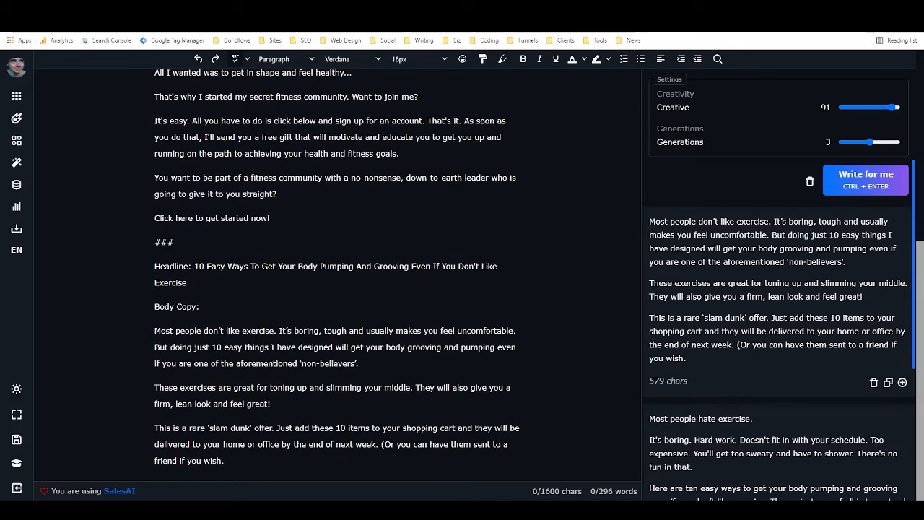
pyautogui.moveTo(290, 388); pyautogui.dragTo(294, 404)
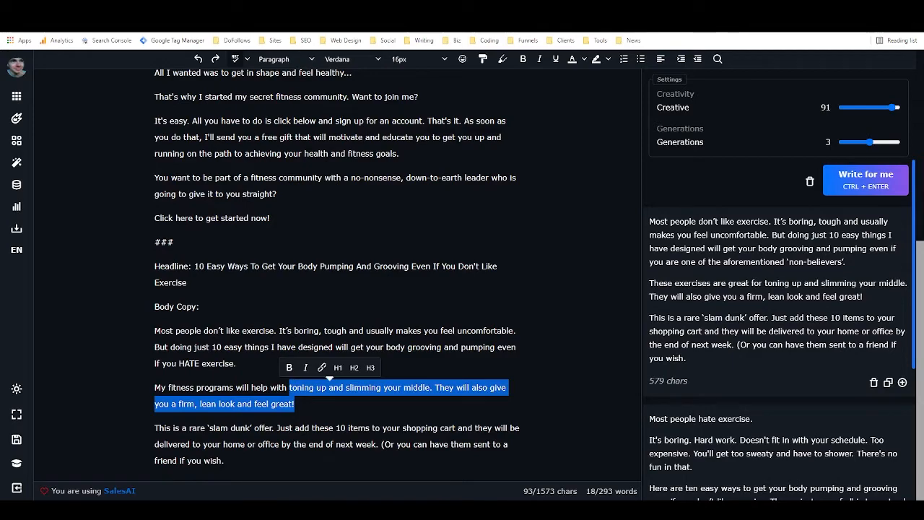
pyautogui.press('BackSpace')
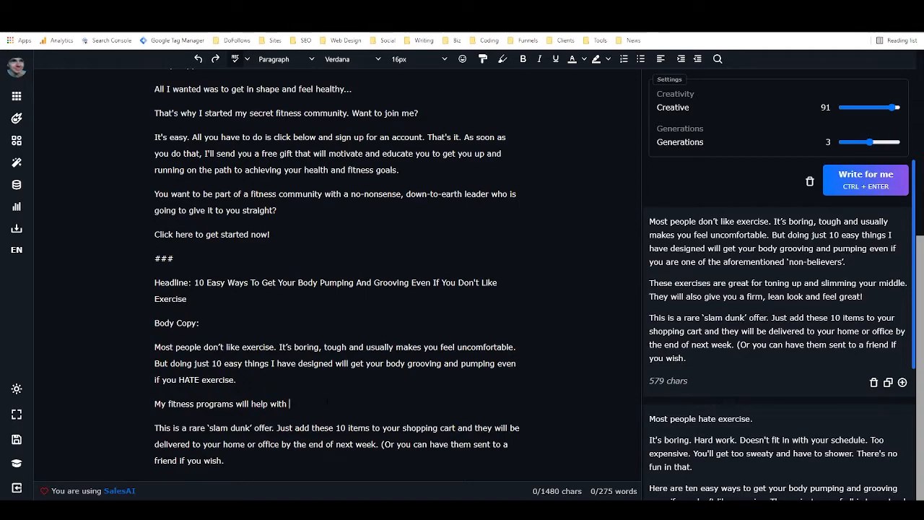
pyautogui.press('BackSpace')
pyautogui.press('BackSpace')
pyautogui.press('BackSpace')
pyautogui.press('BackSpace')
pyautogui.write('you feel better and achieve your wellness goals.')
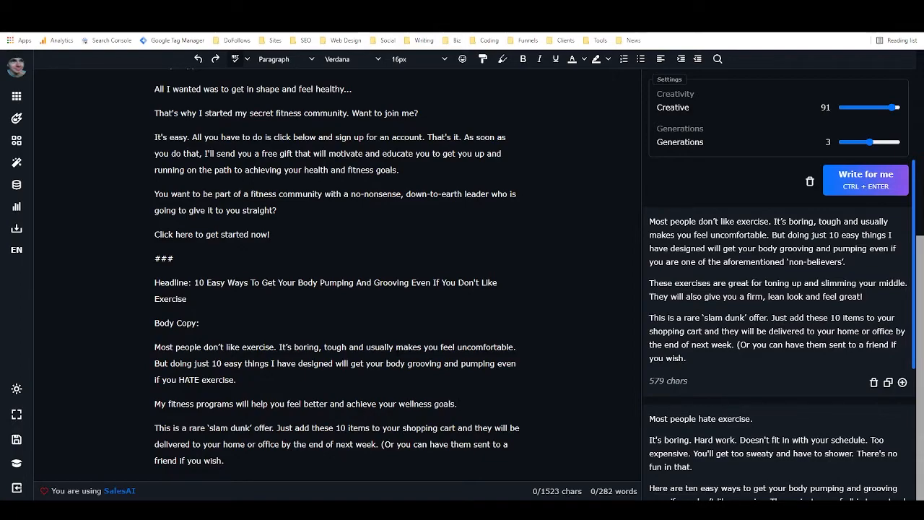
# - Replace the text after the 'slam dunk' sentence with "Just click the link and sign up and I'll send you my Top 10 Mind Hacks To Start Exercising PDF."
pyautogui.hotkey('ctrl', 'z')
pyautogui.write('cli')
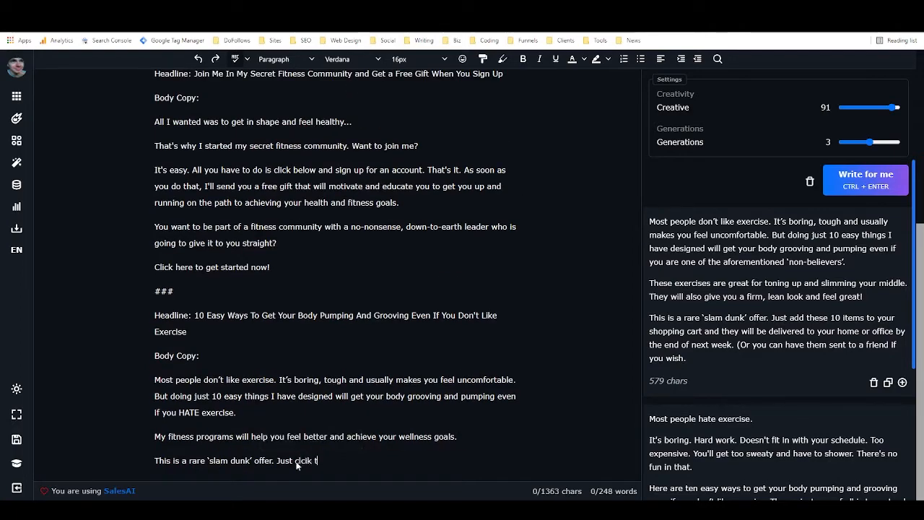
pyautogui.write('ck ')
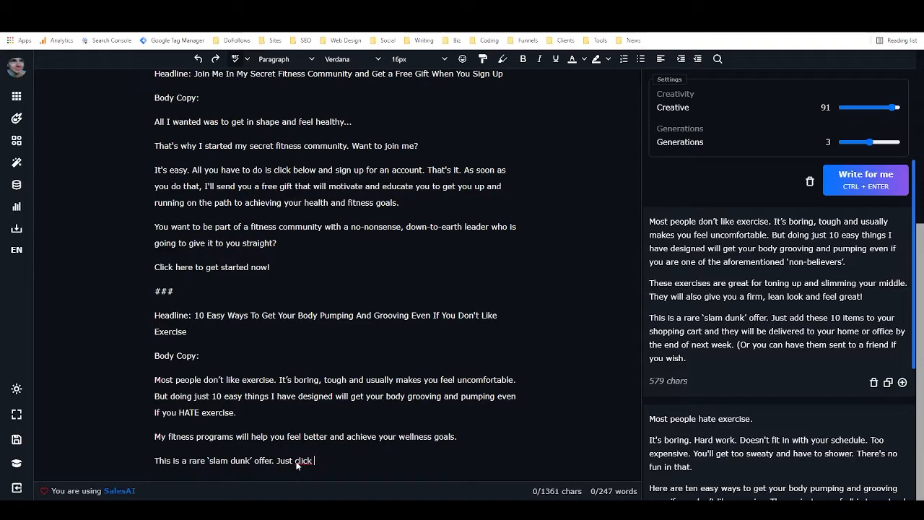
pyautogui.write('the link and sign u')
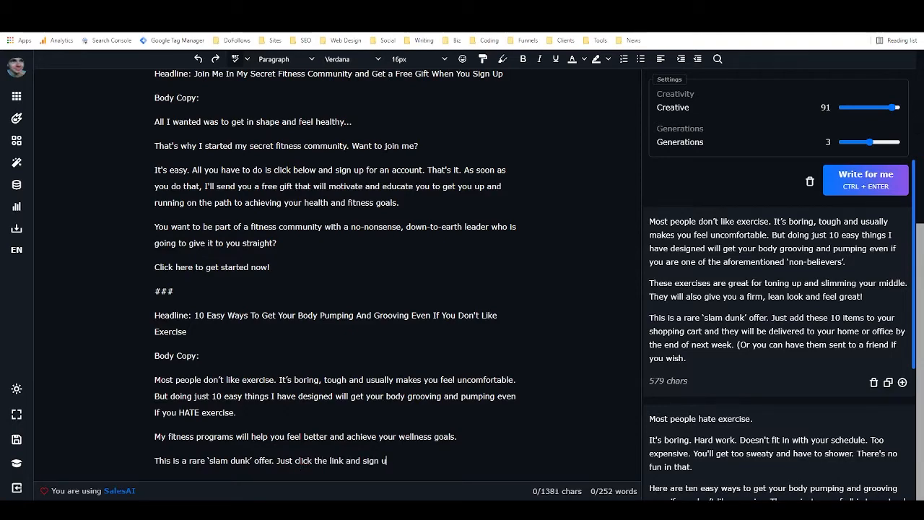
pyautogui.write("p and I'll send you my")
pyautogui.hotkey('ctrl', 'v')
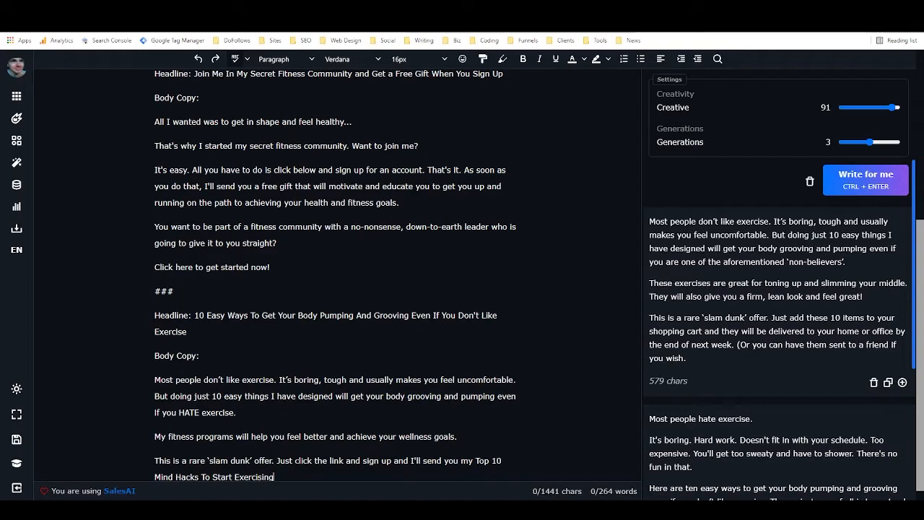
pyautogui.press('BackSpace')
pyautogui.write('PDF.')
# - Add a "###" separator and a "Headline:" label below the second ad
pyautogui.press('Return')
pyautogui.write('###')
pyautogui.press('Return')
pyautogui.write('Hedline:')
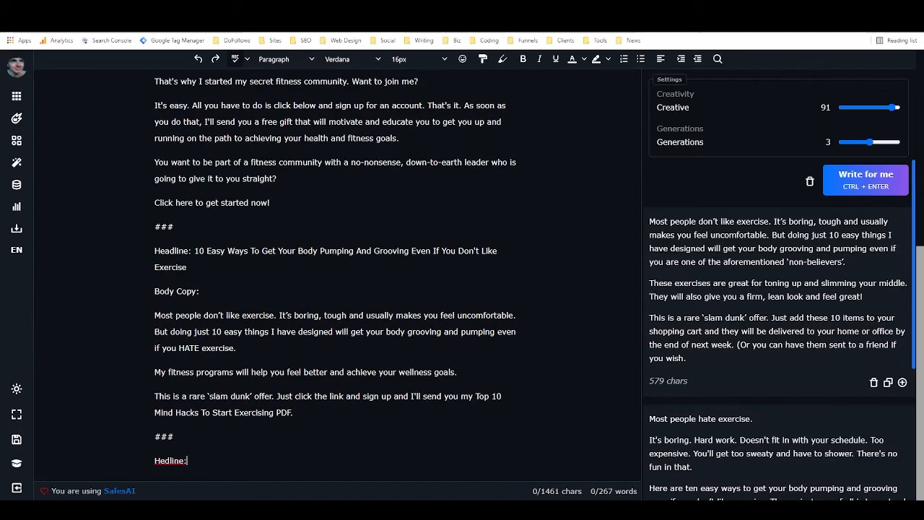
pyautogui.click(165, 460)
pyautogui.write('a')
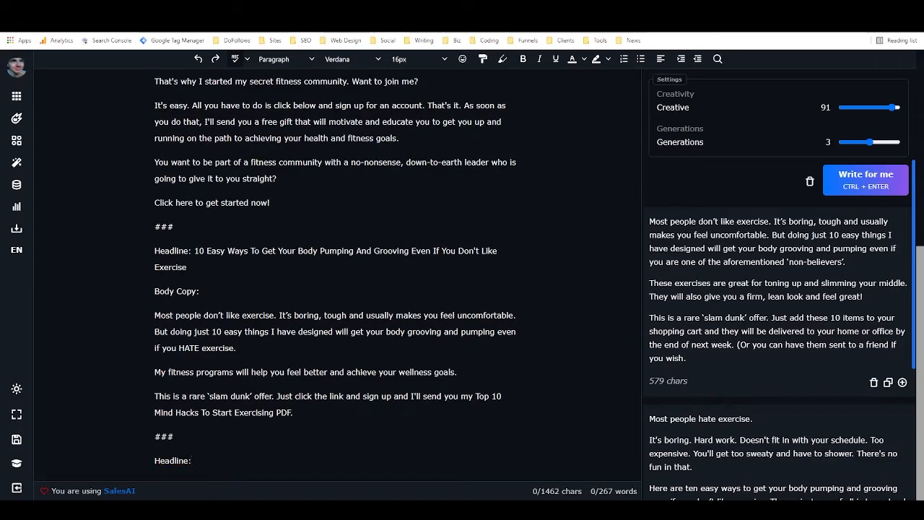
# - Insert an empty paragraph after the headline "10 Easy Ways To Boost Your Energy Level Immediately"
pyautogui.scroll(3, 335, 274)
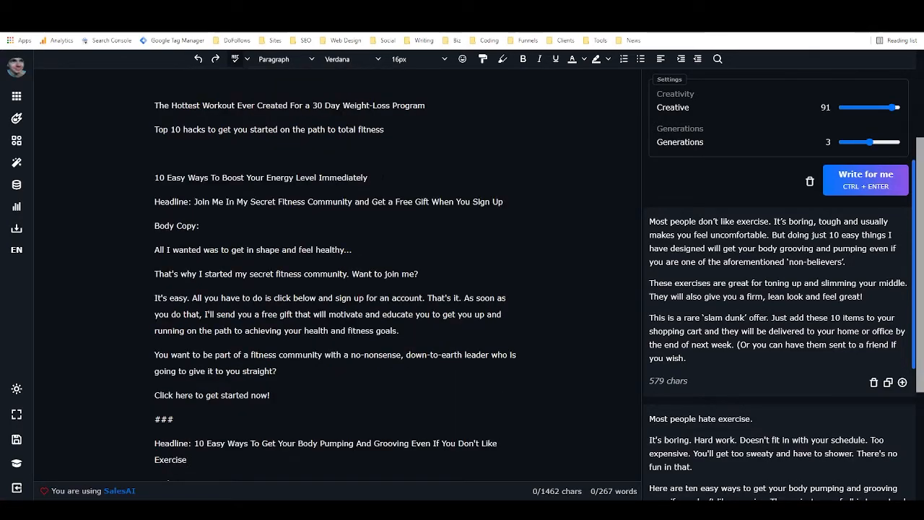
pyautogui.click(383, 177)
pyautogui.press('Return')
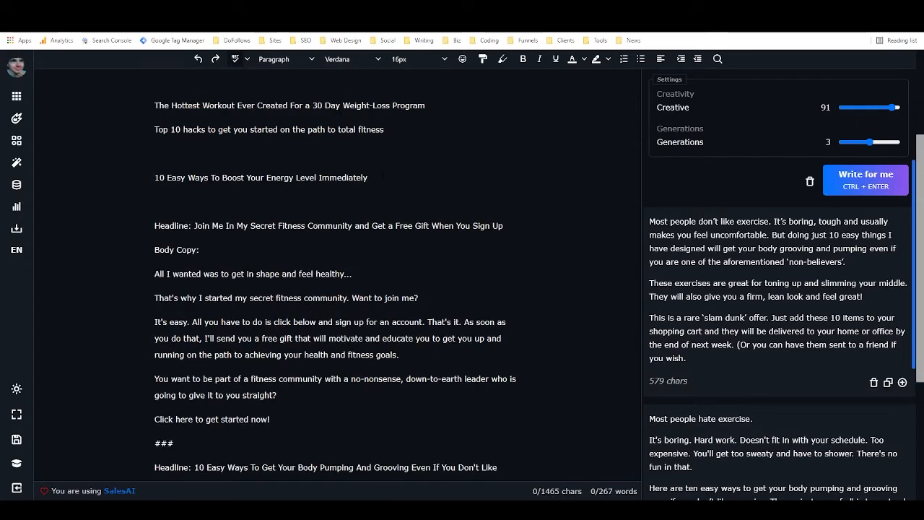
# - Add a "###" separator below the headline "10 Easy Ways To Boost Your Energy Level Immediately"
pyautogui.write('###')
pyautogui.scroll(-1, 383, 177)
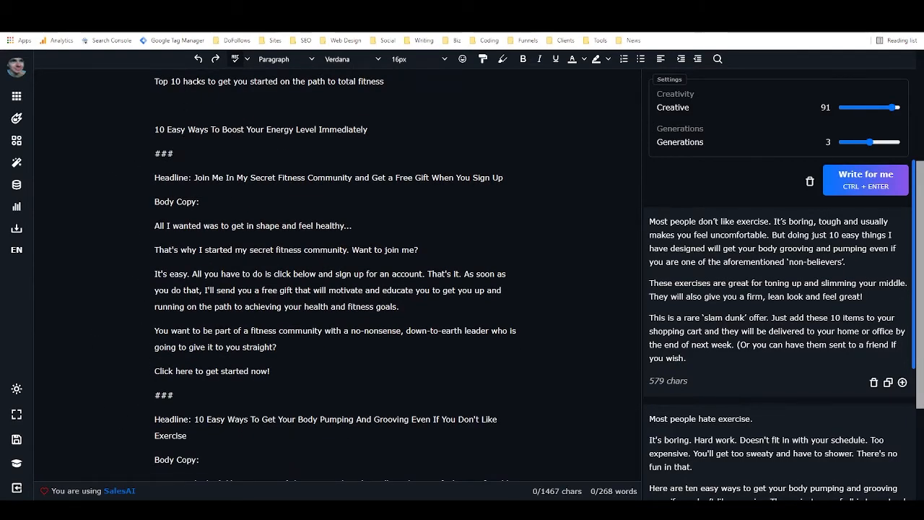
pyautogui.scroll(-3, 335, 282)
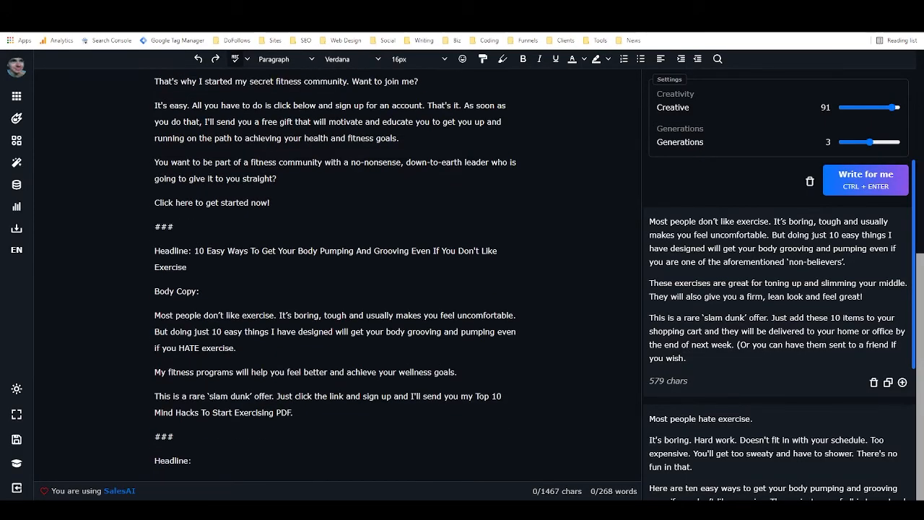
pyautogui.scroll(6, 335, 282)
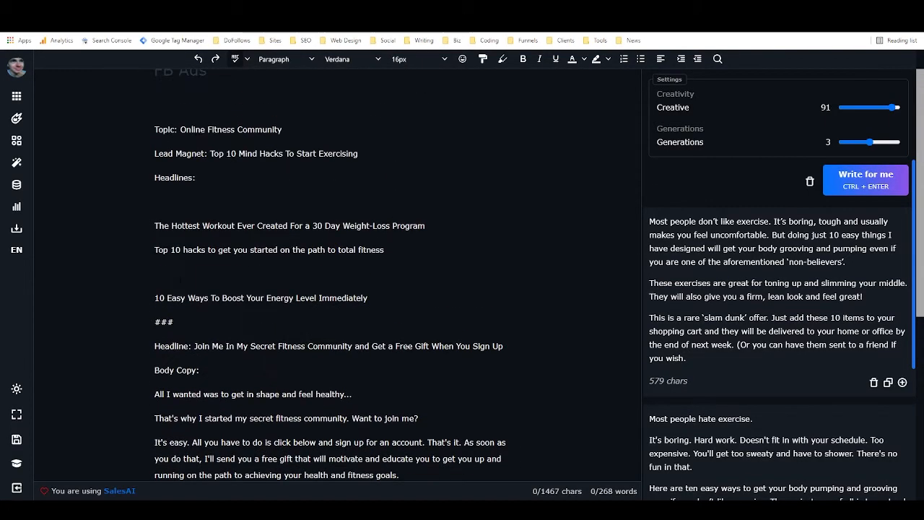
pyautogui.scroll(-2, 335, 281)
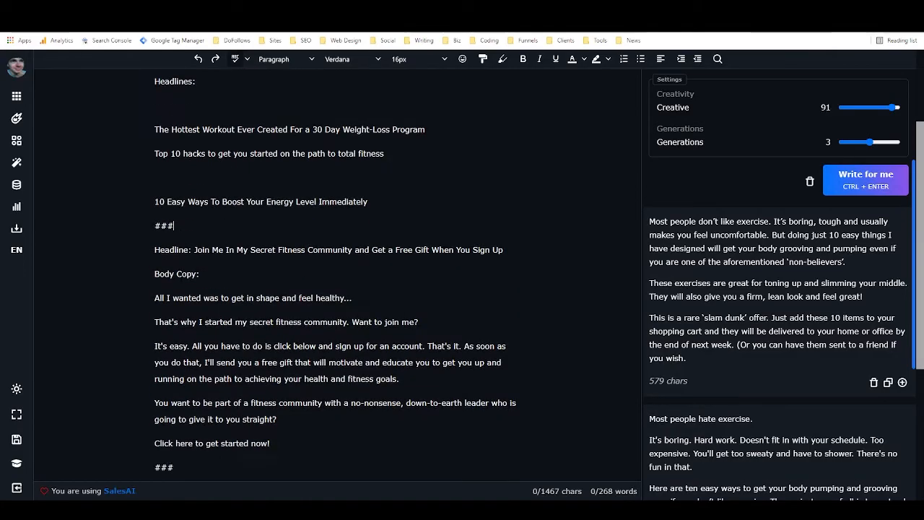
pyautogui.scroll(-4, 335, 281)
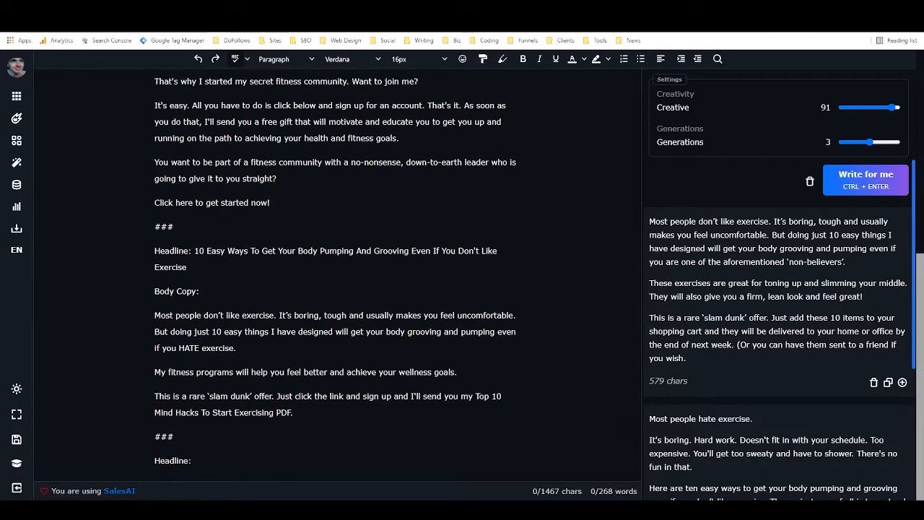
pyautogui.scroll(3, 335, 281)
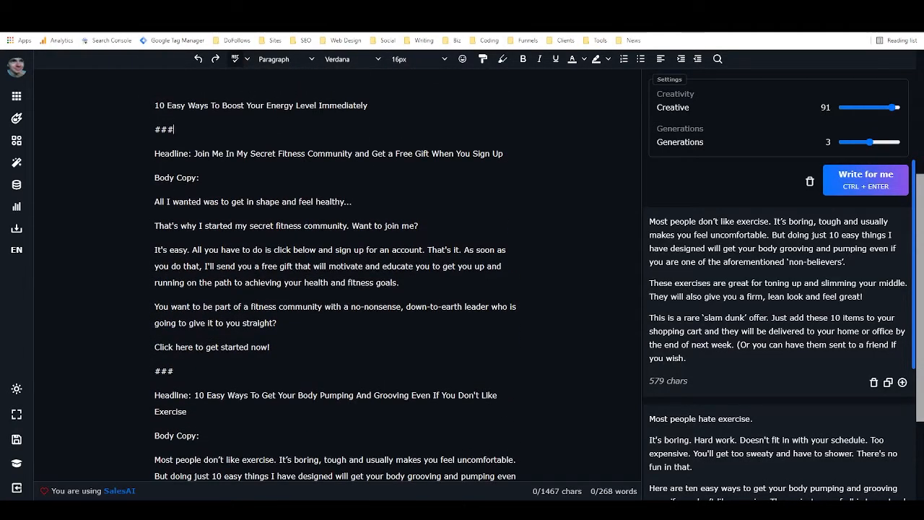
# - Generate a third ad by expanding the text from the first "###" separator through the empty "Headline:" label
pyautogui.hotkey('shift', 'Down')
pyautogui.hotkey('shift', 'Down')
pyautogui.hotkey('shift', 'Down')
pyautogui.hotkey('shift', 'Down')
pyautogui.hotkey('shift', 'Down')
pyautogui.hotkey('shift', 'Down')
pyautogui.hotkey('shift', 'Down')
pyautogui.hotkey('shift', 'Down')
pyautogui.hotkey('shift', 'Down')
pyautogui.hotkey('shift', 'Down')
pyautogui.hotkey('shift', 'Down')
pyautogui.hotkey('shift', 'Down')
pyautogui.hotkey('shift', 'Down')
pyautogui.hotkey('shift', 'Down')
pyautogui.hotkey('shift', 'Down')
pyautogui.hotkey('shift', 'Down')
pyautogui.hotkey('shift', 'Down')
pyautogui.hotkey('shift', 'Down')
pyautogui.hotkey('shift', 'Down')
pyautogui.hotkey('shift', 'Down')
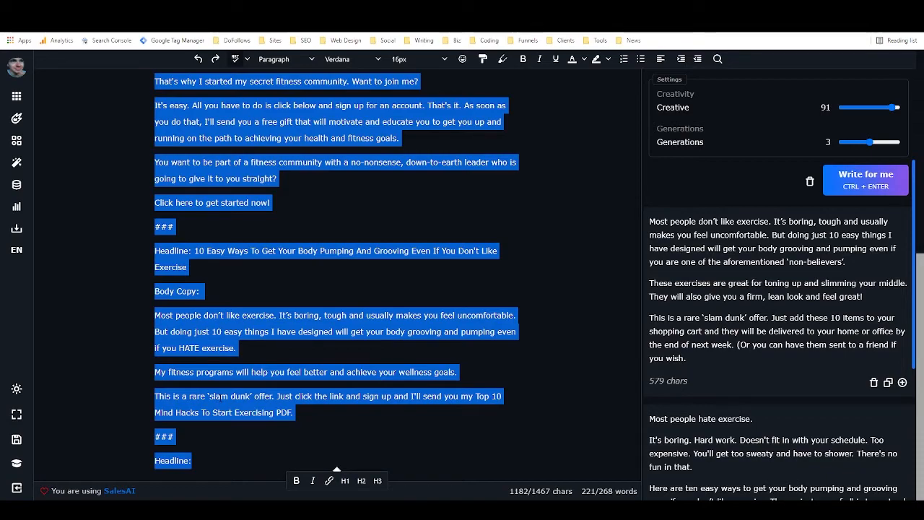
pyautogui.hotkey('ctrl', 'Return')
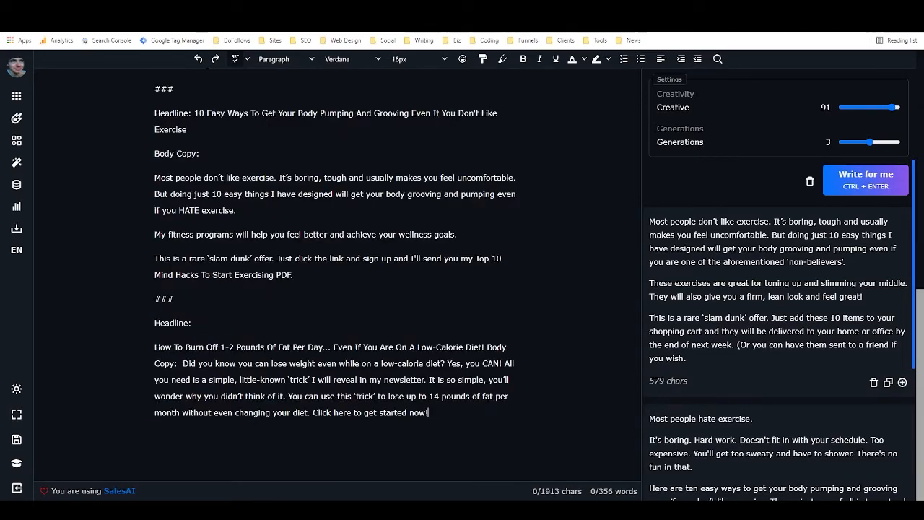
# - Join the generated fat-burning headline to the "Headline:" label and move its body copy into a separate paragraph
pyautogui.press('BackSpace')
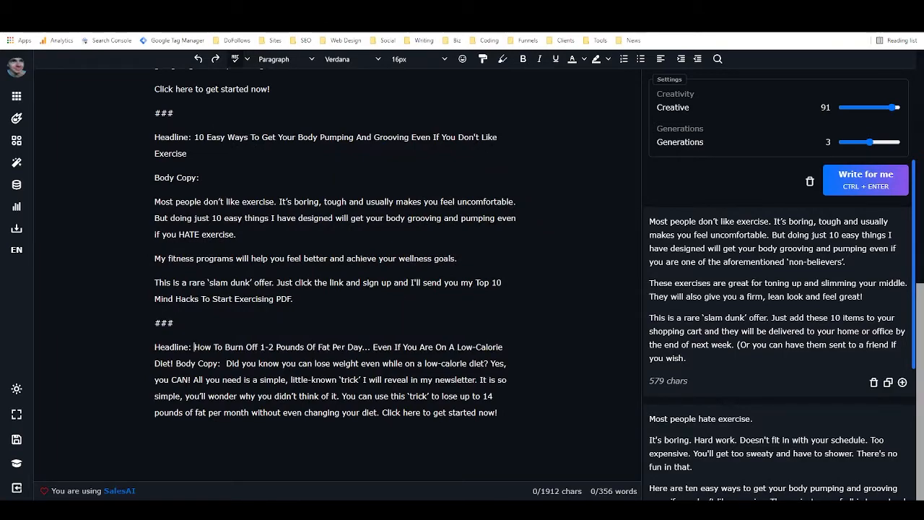
pyautogui.click(175, 364)
pyautogui.press('Return')
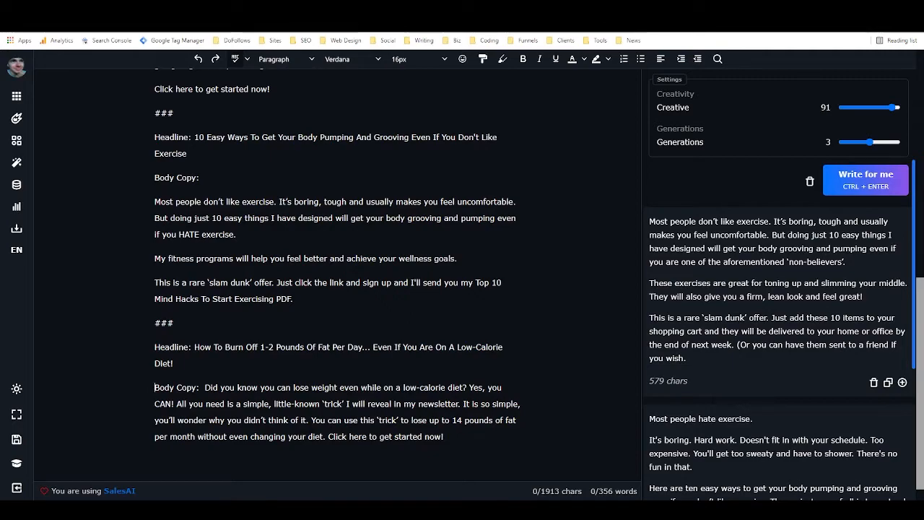
# - Delete the generated fat-burning ad, keeping only the "Headline:" label
pyautogui.moveTo(443, 436); pyautogui.dragTo(192, 347)
pyautogui.press('BackSpace')
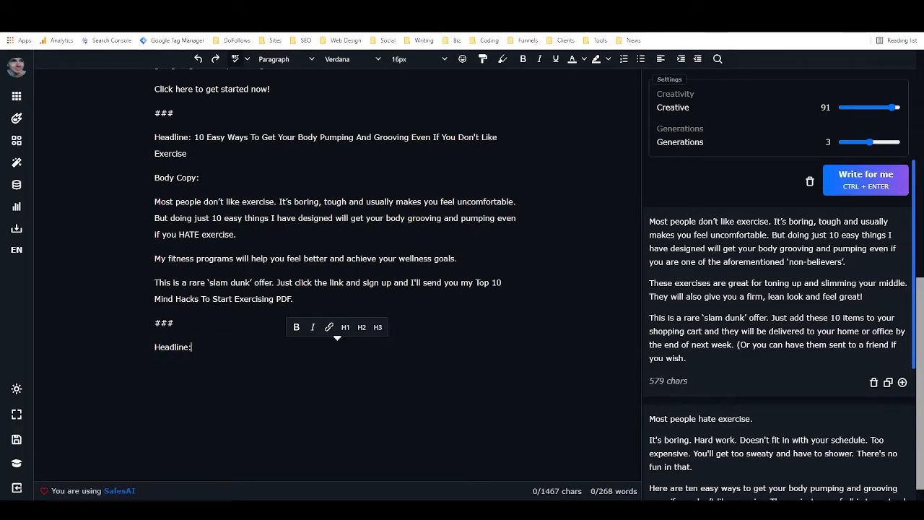
pyautogui.press('BackSpace')
pyautogui.write(':')
# - Expand the text from the first "###" separator through the last "Headline:" label again to generate a different third ad
pyautogui.moveTo(191, 412); pyautogui.dragTo(141, 226)
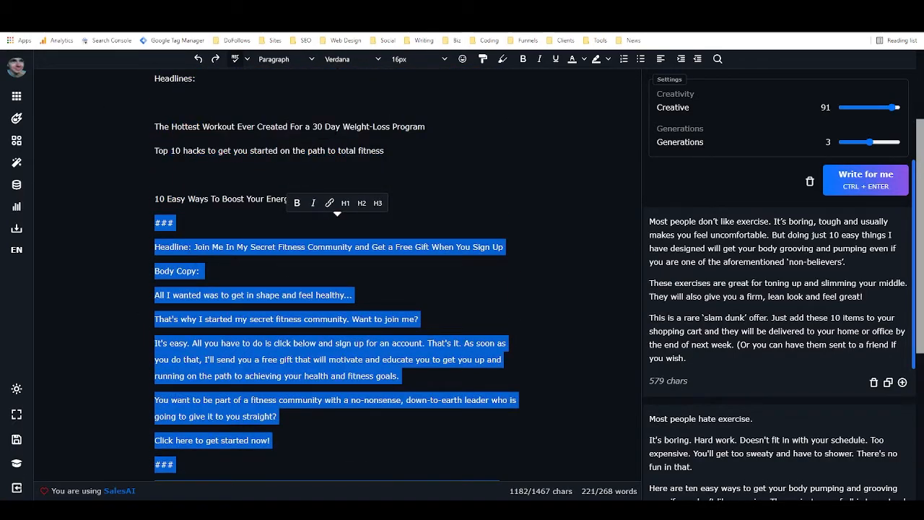
pyautogui.hotkey('ctrl', 'Return')
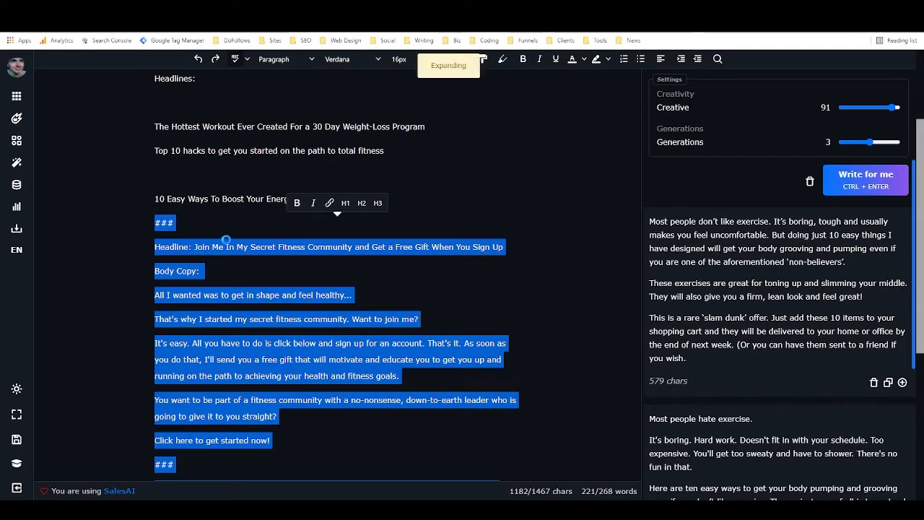
pyautogui.scroll(-4, 227, 242)
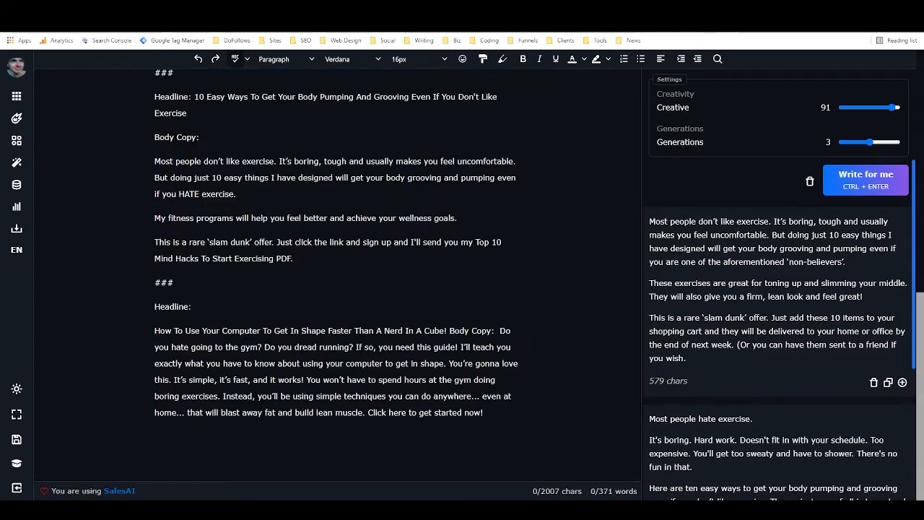
# - Split the third ad's "Body Copy:" into its own paragraph and remove the extra space after the label
pyautogui.click(449, 331)
pyautogui.press('Return')
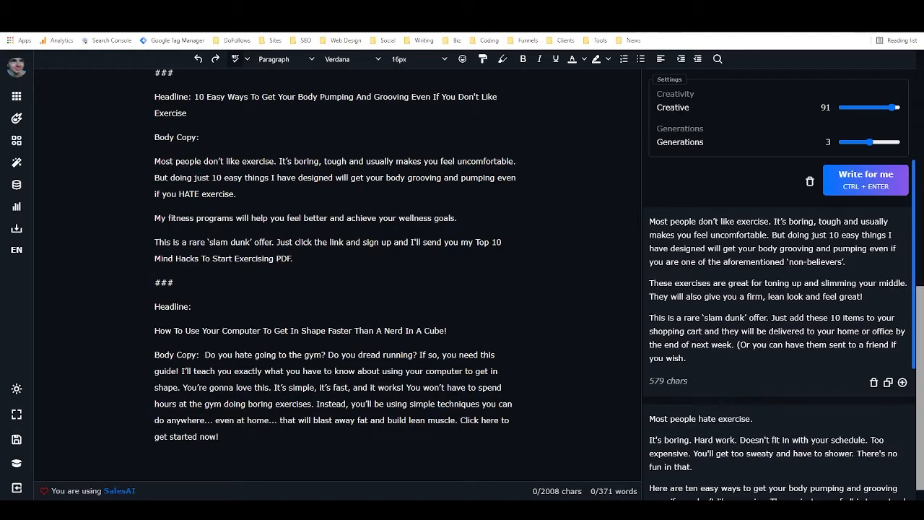
pyautogui.press('BackSpace')
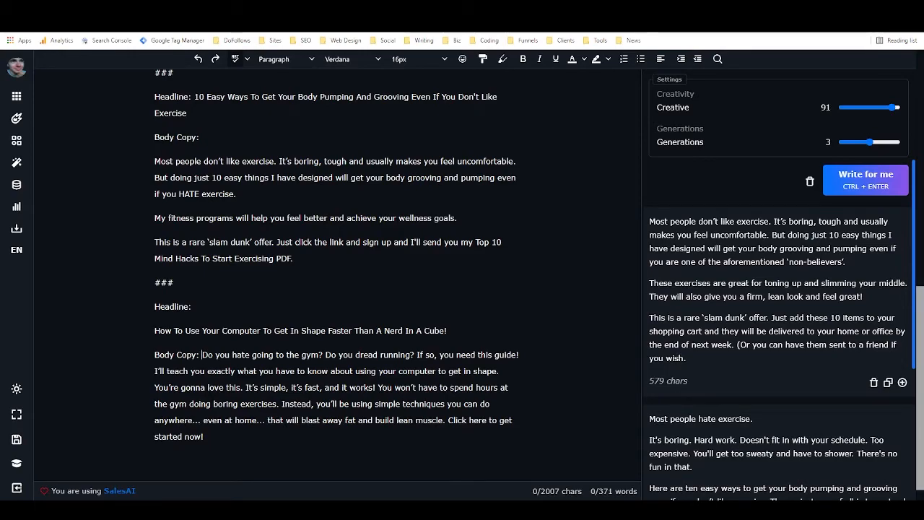
# - Rephrase the headline "How To Use Your Computer To Get In Shape Faster Than A Nerd In A Cube!"
pyautogui.moveTo(154, 330); pyautogui.dragTo(447, 329)
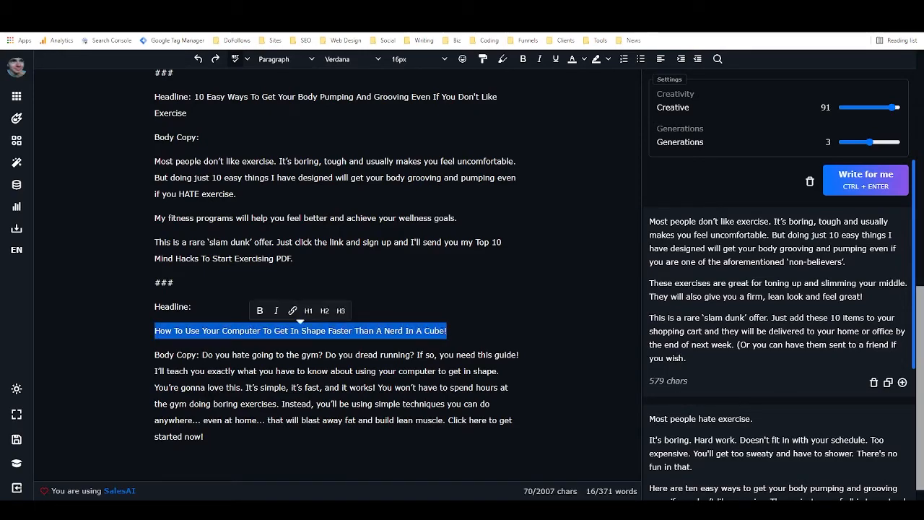
pyautogui.rightClick(409, 331)
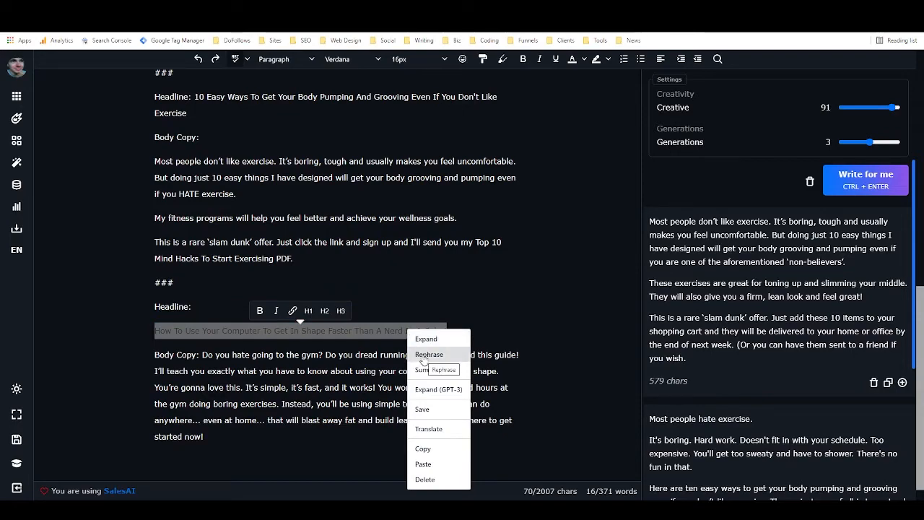
pyautogui.click(426, 355)
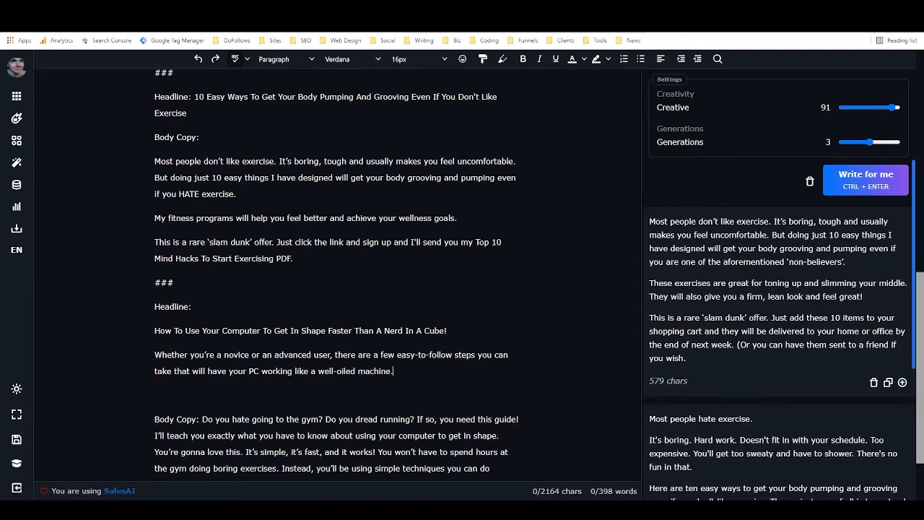
# - Delete the rephrased sentence about a PC working like a well-oiled machine below the third ad's headline
pyautogui.moveTo(394, 371); pyautogui.dragTo(140, 345)
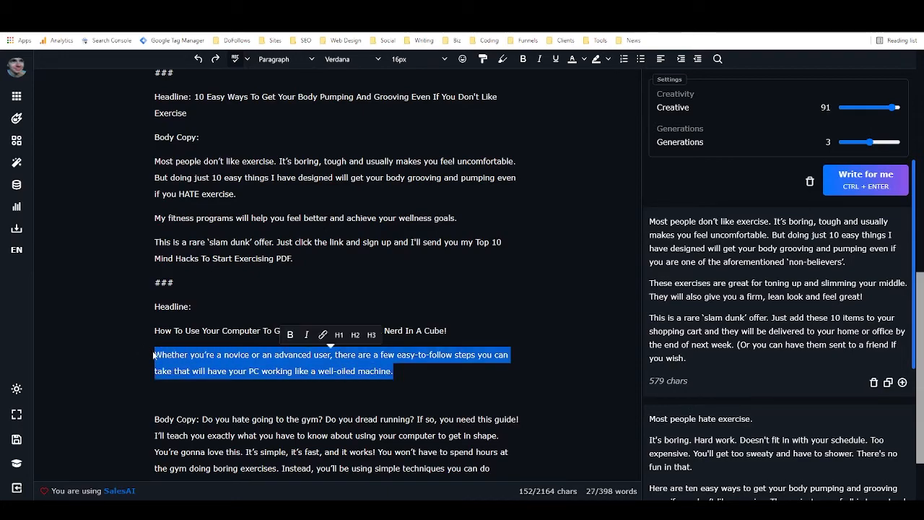
pyautogui.press('BackSpace')
pyautogui.press('BackSpace')
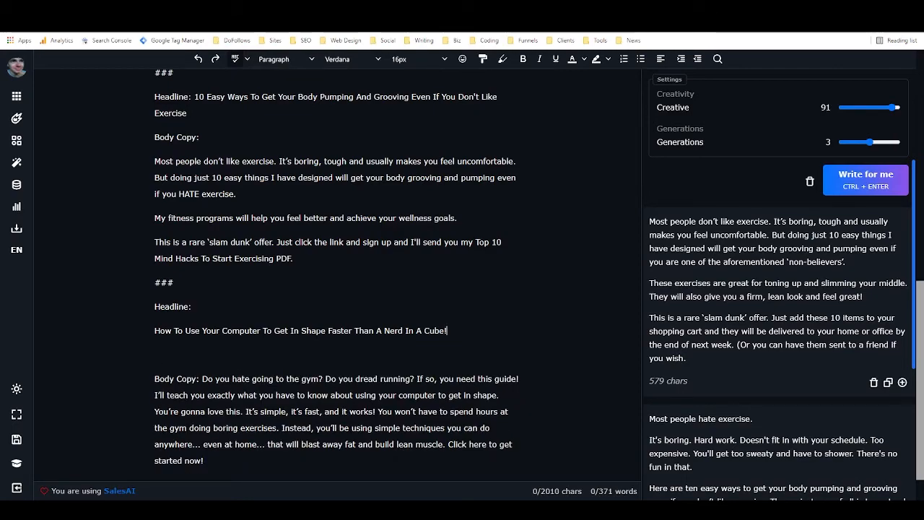
# - Open the "Lead Magnet + Target Audience --> Facebook Ad" framework from the Ads category of My Frameworks
pyautogui.scroll(3, 336, 275)
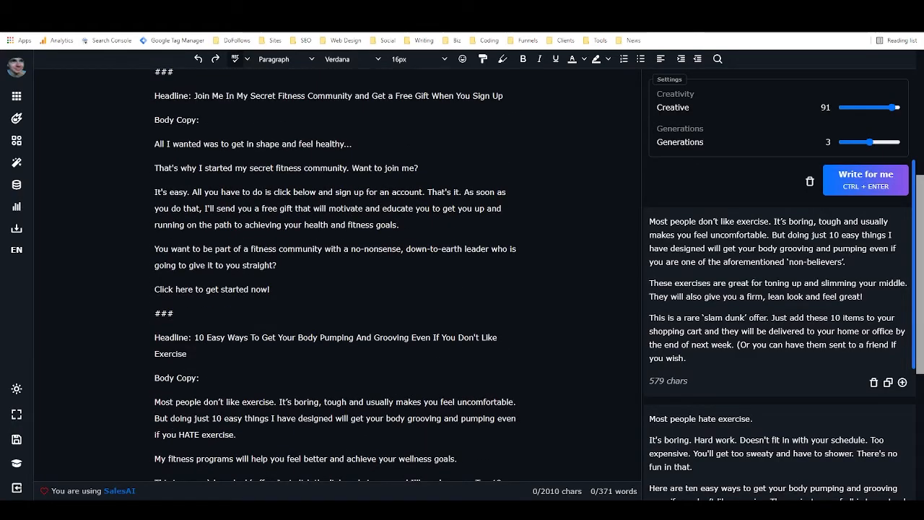
pyautogui.scroll(4, 335, 274)
pyautogui.scroll(2, 780, 289)
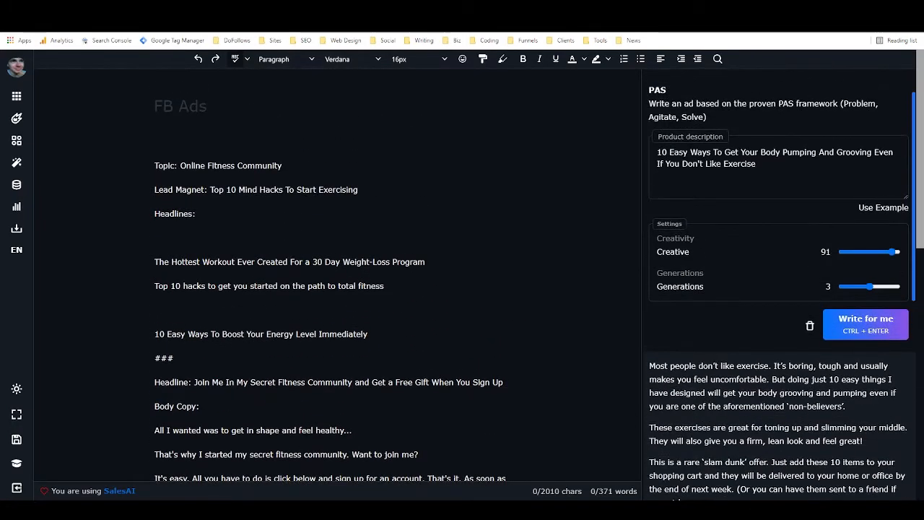
pyautogui.scroll(1, 727, 245)
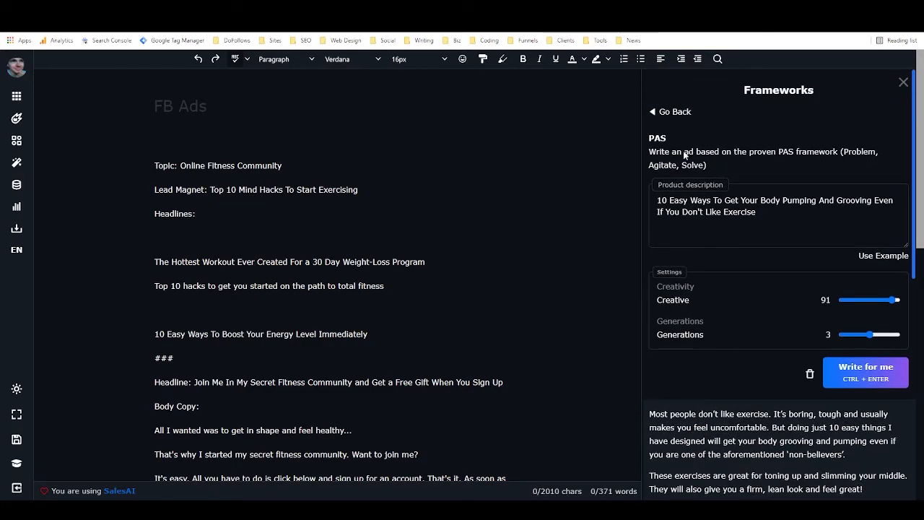
pyautogui.click(672, 113)
pyautogui.click(716, 112)
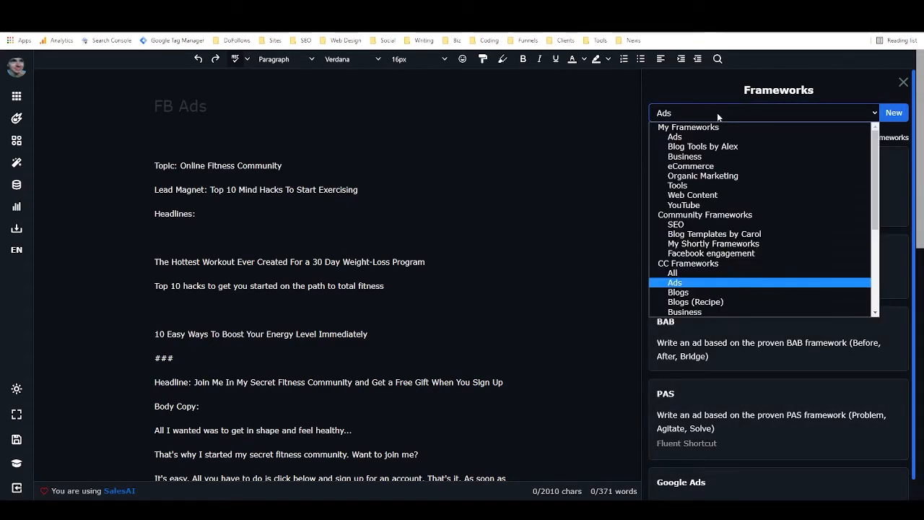
pyautogui.click(679, 136)
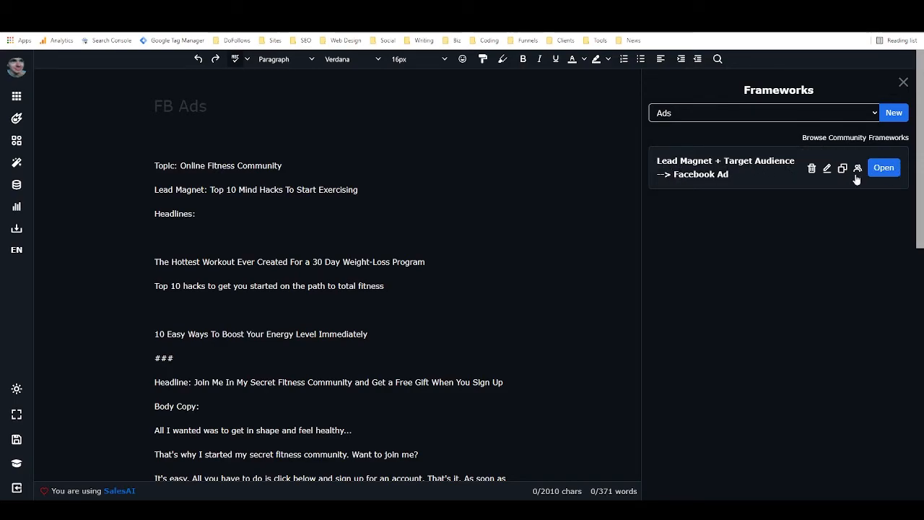
pyautogui.click(884, 167)
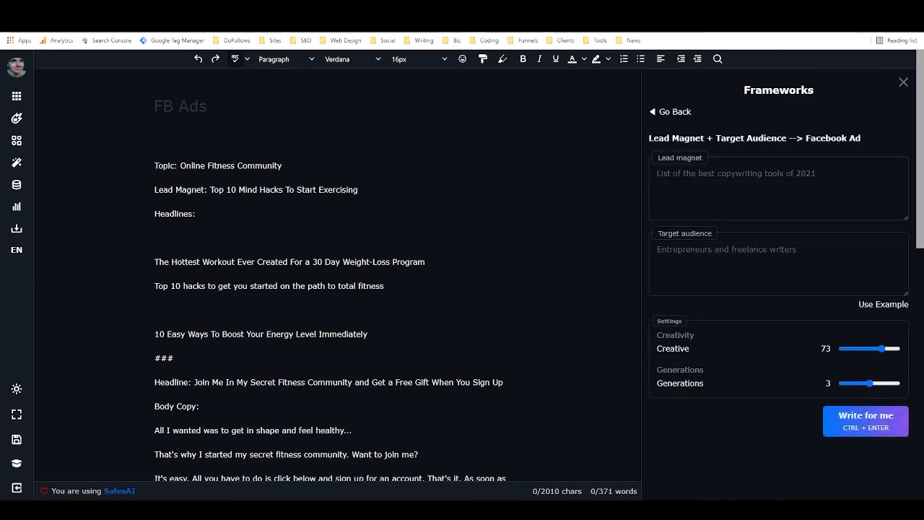
# - Set the lead magnet to the document's "Top 10 Mind Hacks To Start Exercising" and the target audience to "People who want to get in shape"
pyautogui.moveTo(210, 189); pyautogui.dragTo(358, 189)
pyautogui.hotkey('ctrl', 'c')
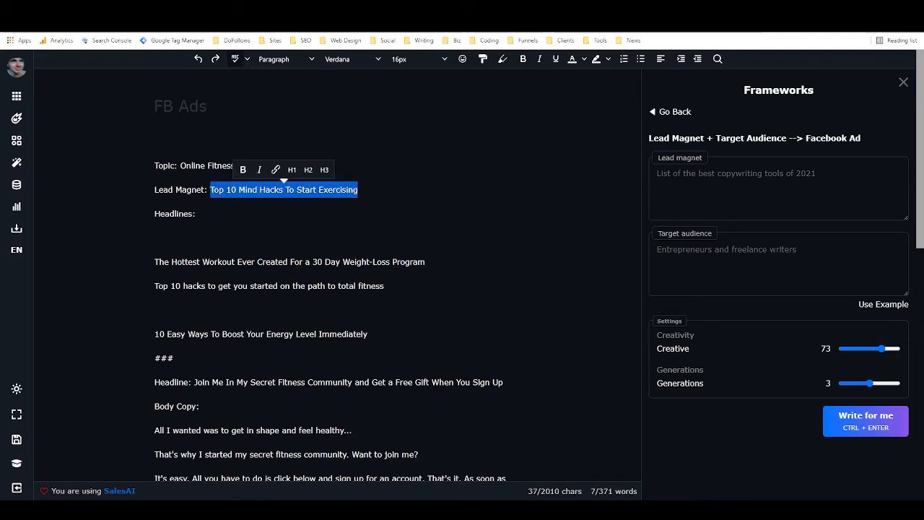
pyautogui.click(700, 180)
pyautogui.hotkey('ctrl', 'v')
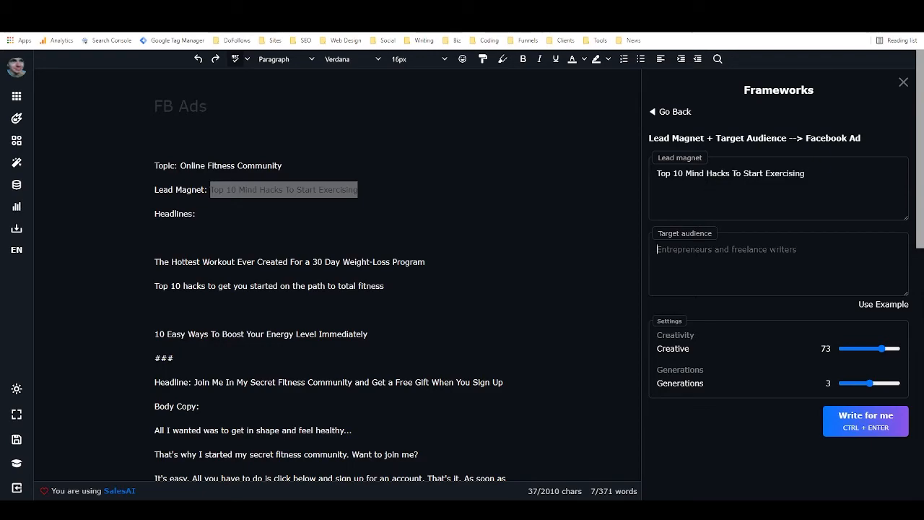
pyautogui.write('People who want to get in sahpe')
pyautogui.press('BackSpace')
pyautogui.press('BackSpace')
pyautogui.write('hape')
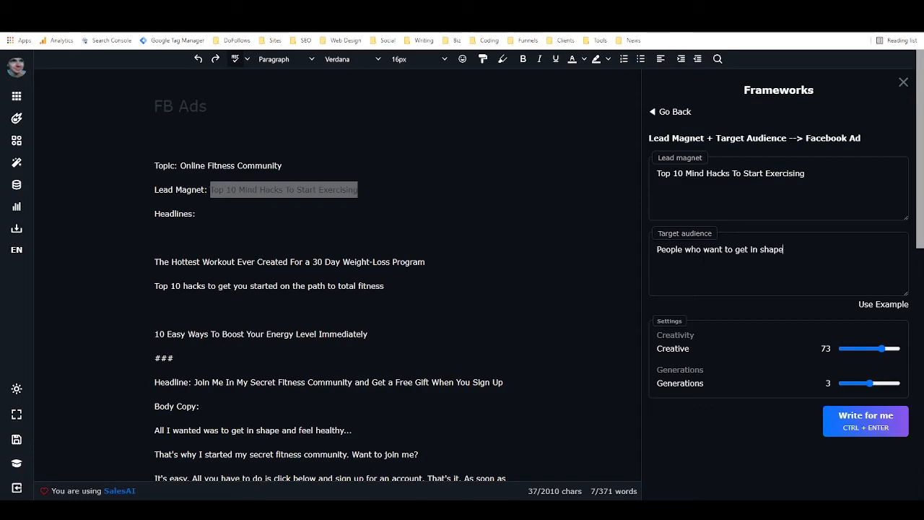
# - Set the creativity to Strict 8, generate three Facebook ads, and review them
pyautogui.click(844, 349)
pyautogui.click(862, 419)
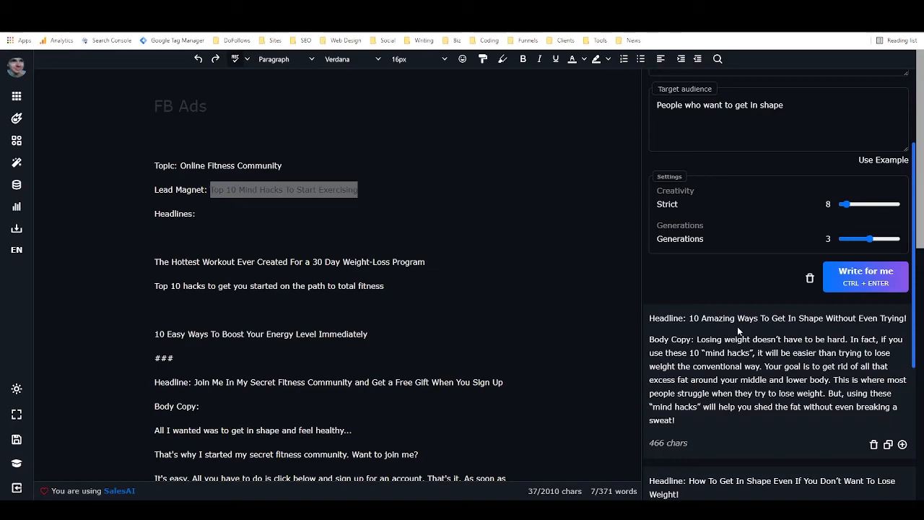
pyautogui.scroll(-1, 746, 337)
pyautogui.scroll(-4, 746, 337)
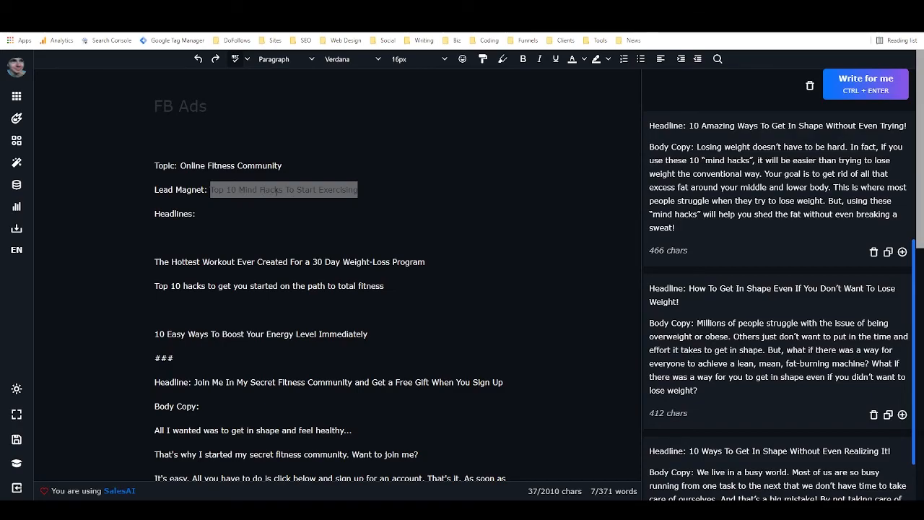
pyautogui.scroll(5, 731, 220)
pyautogui.scroll(-4, 730, 220)
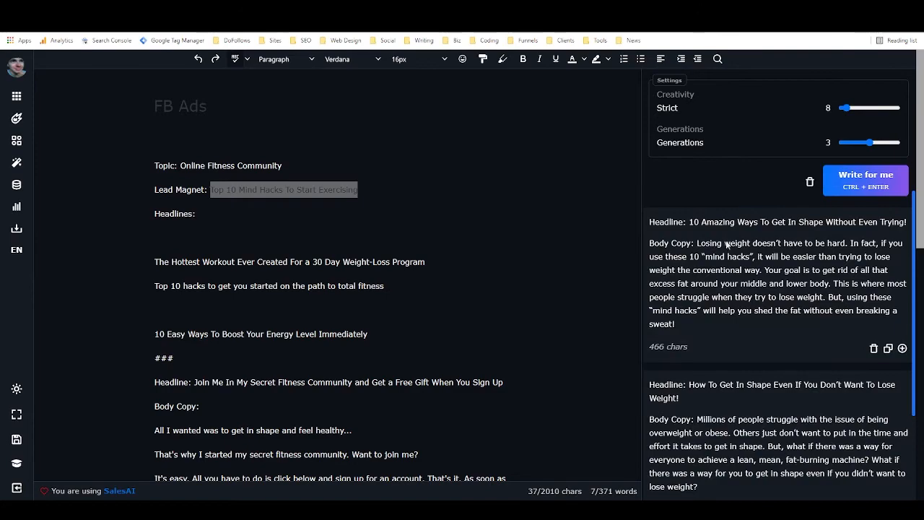
pyautogui.scroll(-3, 717, 316)
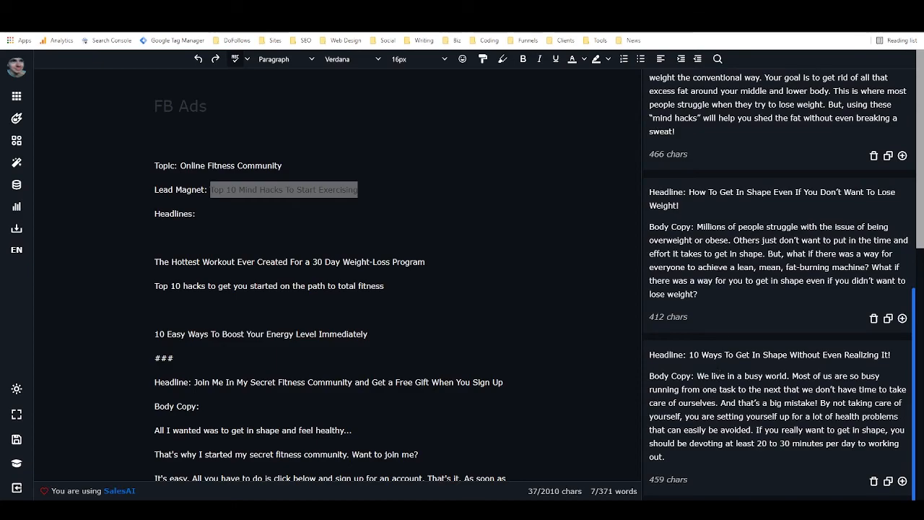
# - Place the text cursor at the end of the "Headlines:" label in the document
pyautogui.scroll(10, 780, 285)
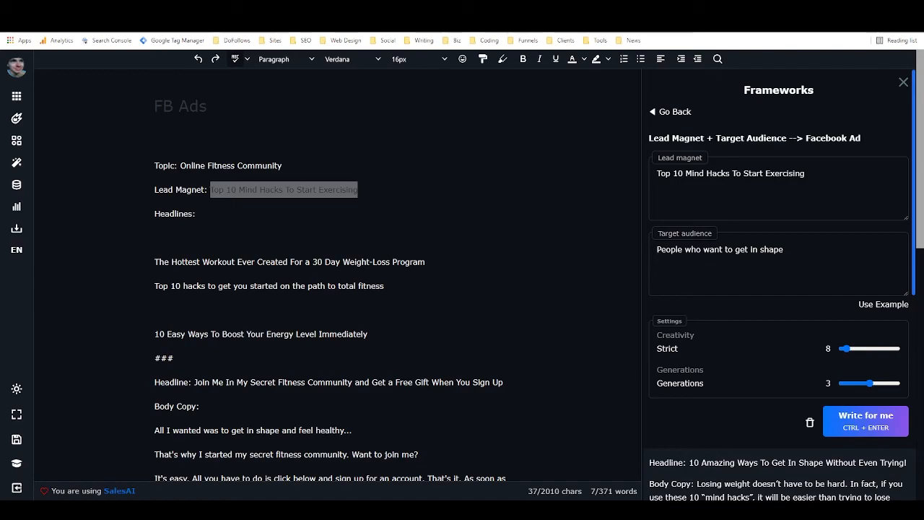
pyautogui.click(195, 214)
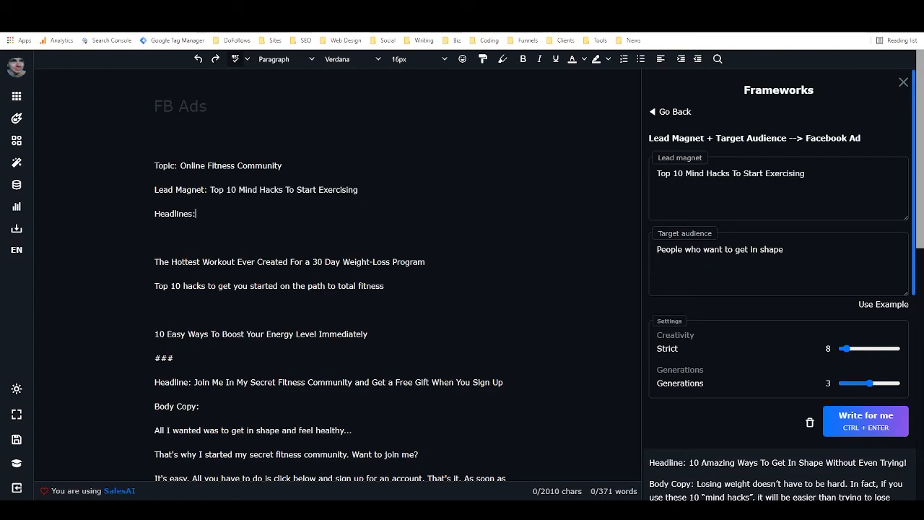